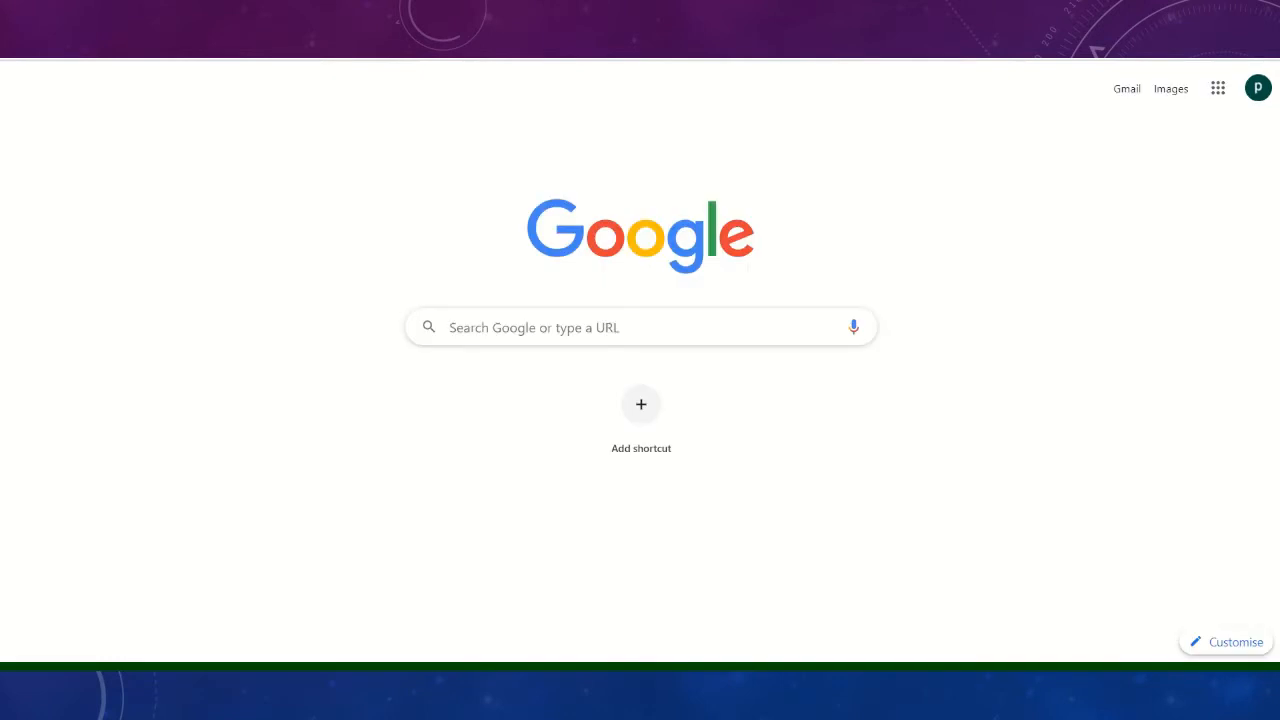
# - Open the list of Google apps and look through the available apps
pyautogui.click(1218, 90)
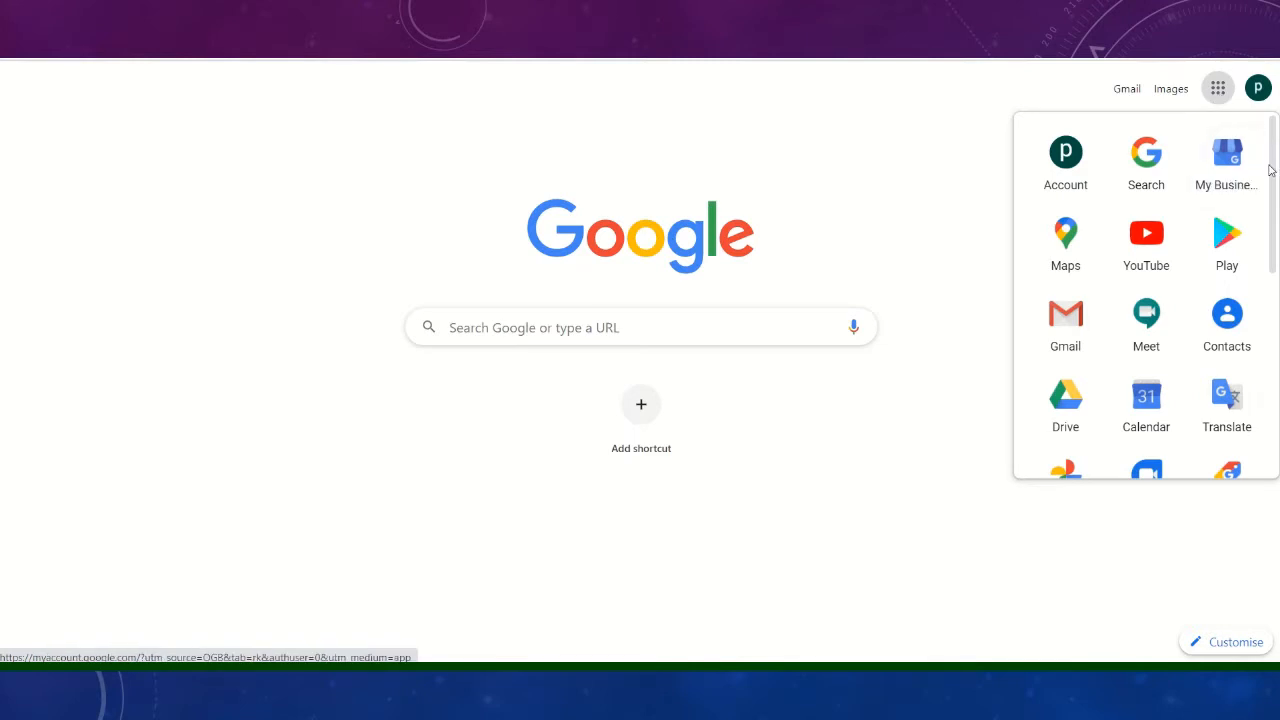
pyautogui.scroll(-3, 1250, 230)
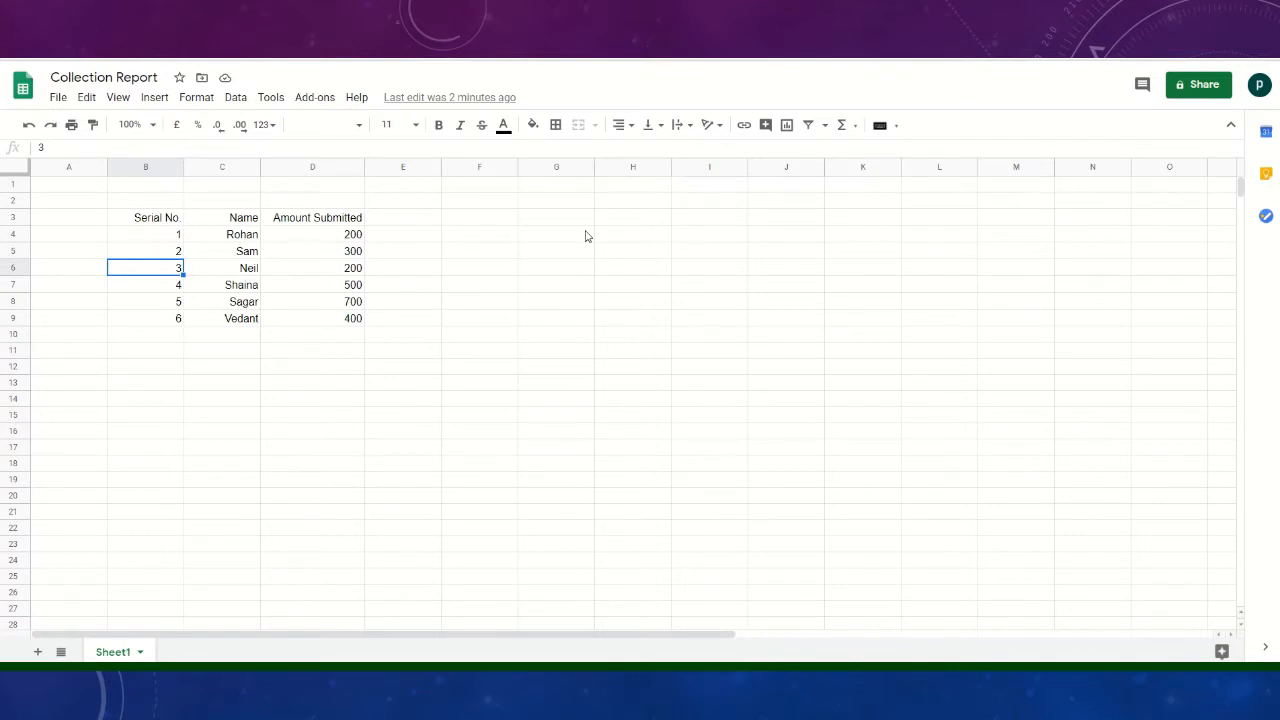
pyautogui.click(155, 224)
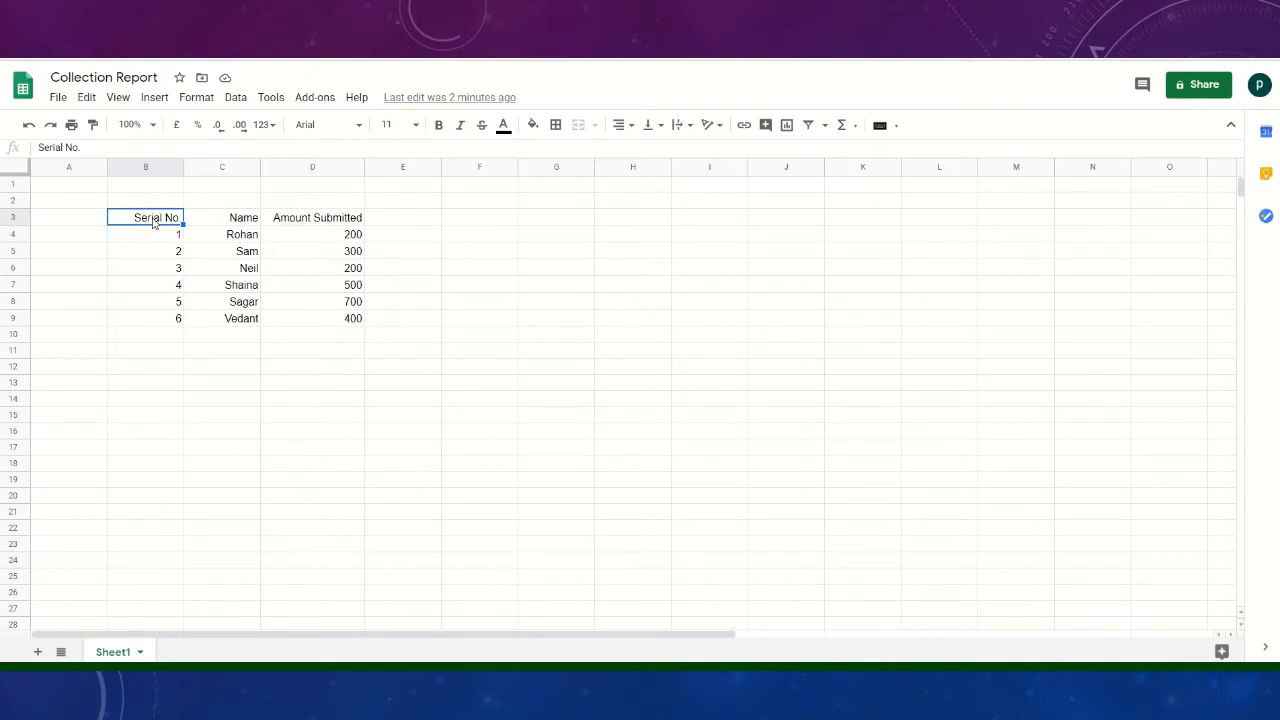
pyautogui.click(249, 378)
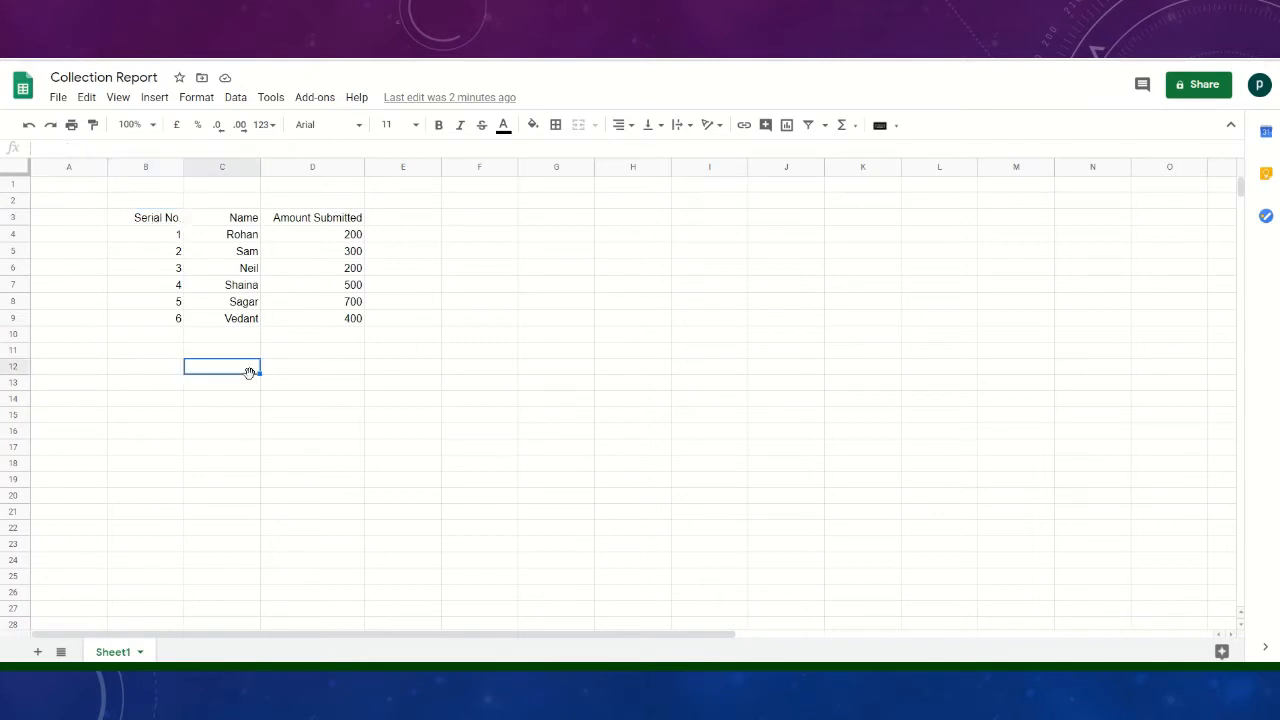
pyautogui.click(340, 385)
pyautogui.click(455, 357)
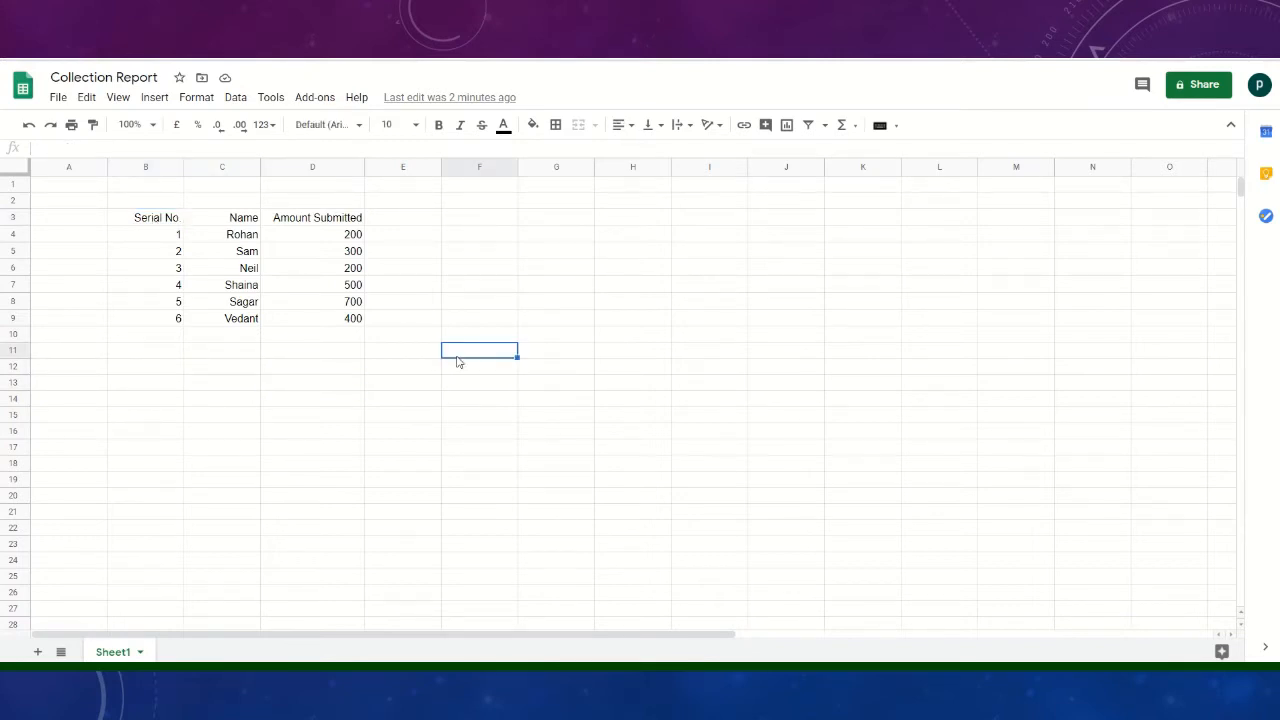
pyautogui.click(453, 290)
pyautogui.click(419, 273)
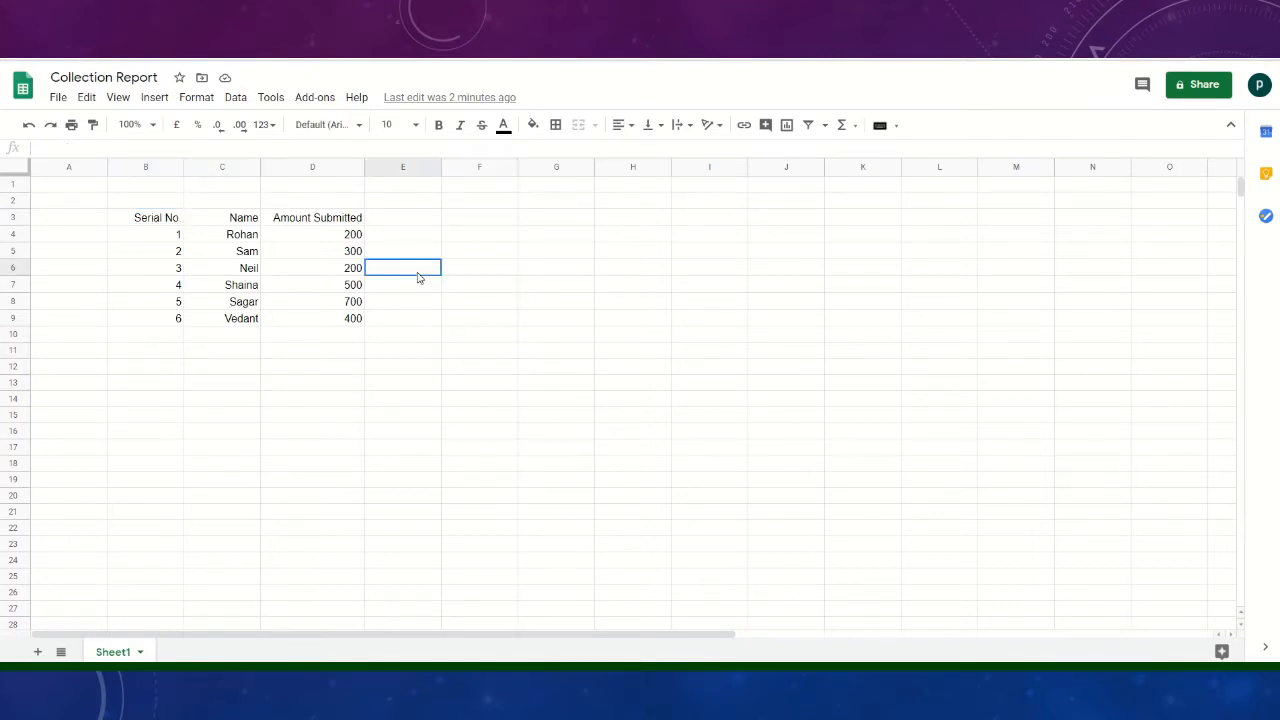
pyautogui.click(468, 240)
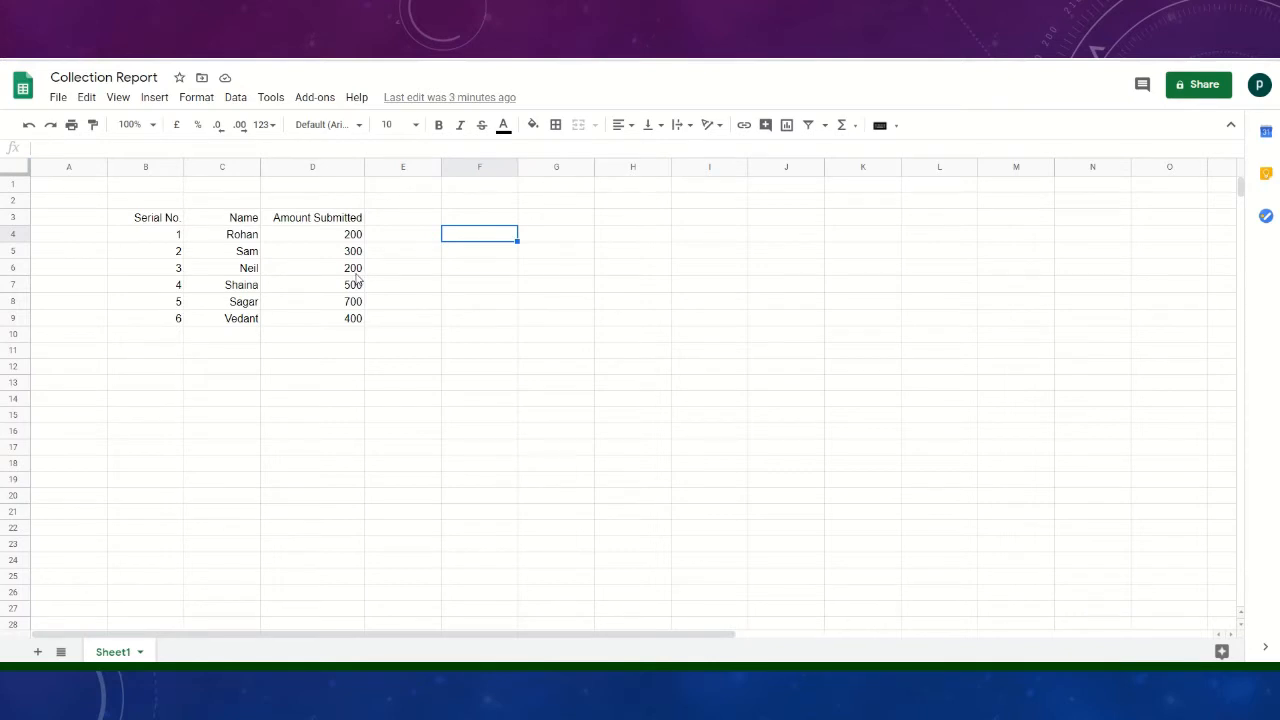
pyautogui.click(397, 238)
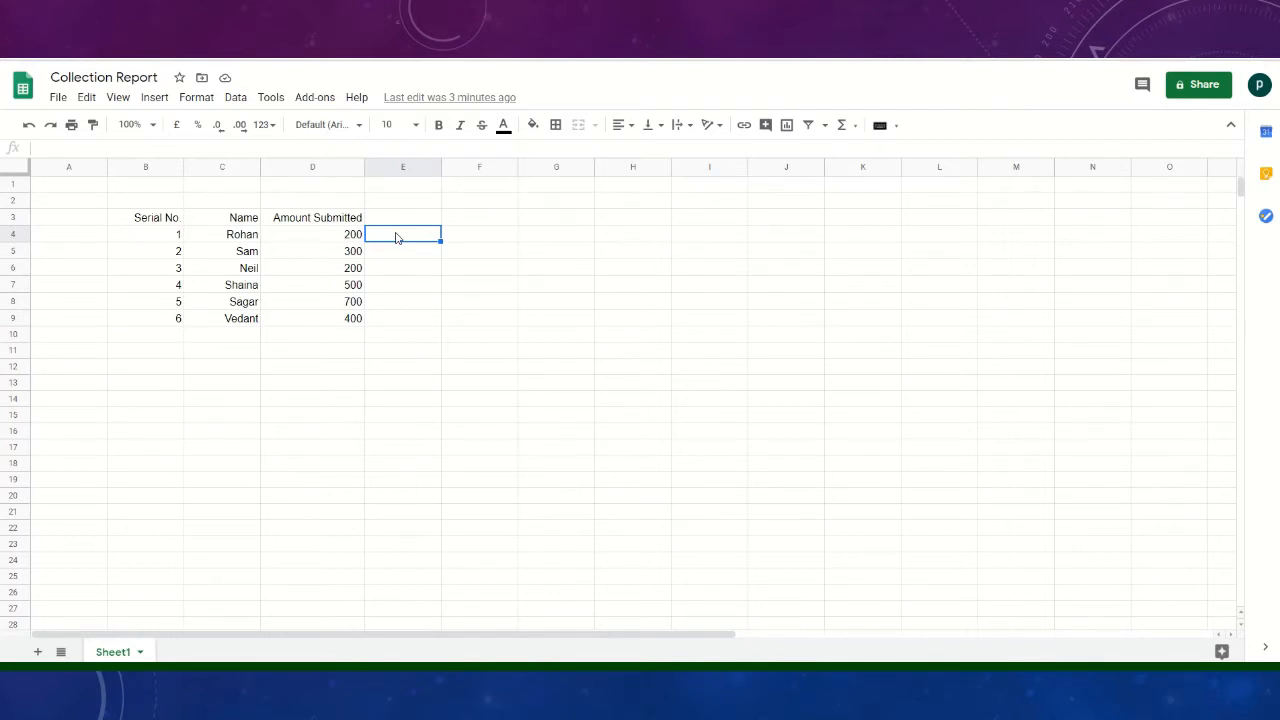
pyautogui.click(163, 224)
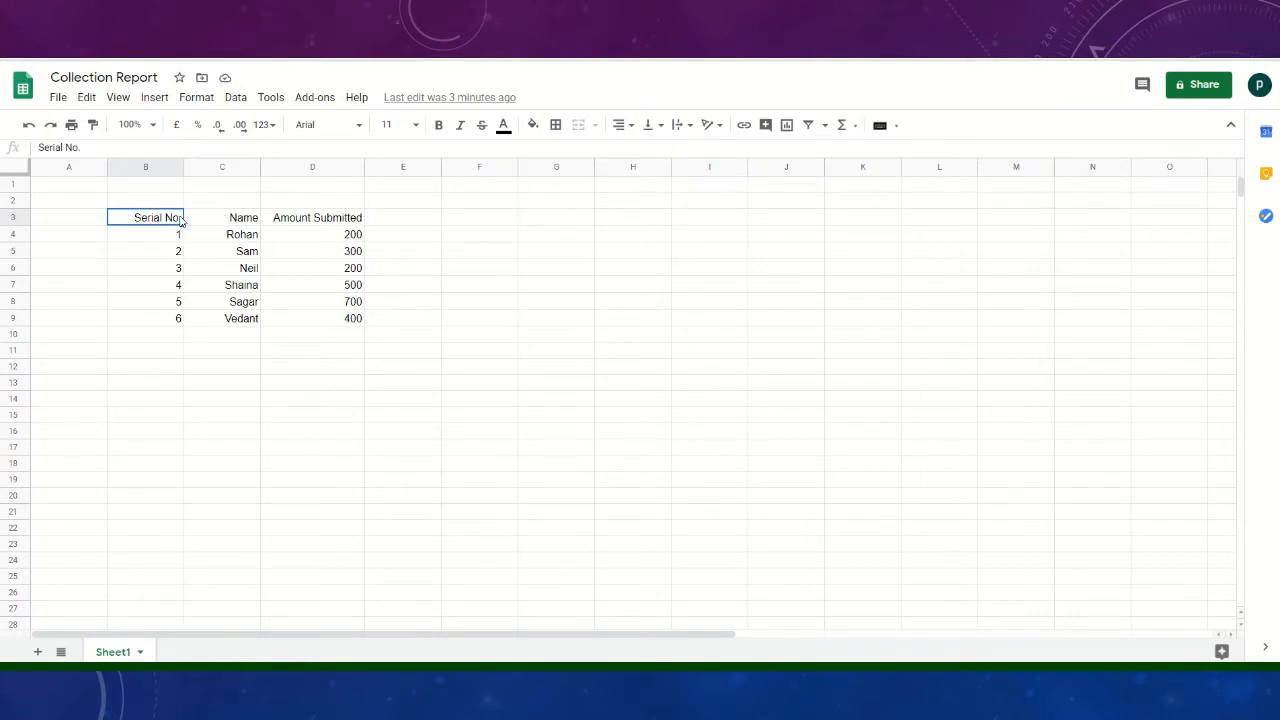
pyautogui.press('Right')
pyautogui.press('Right')
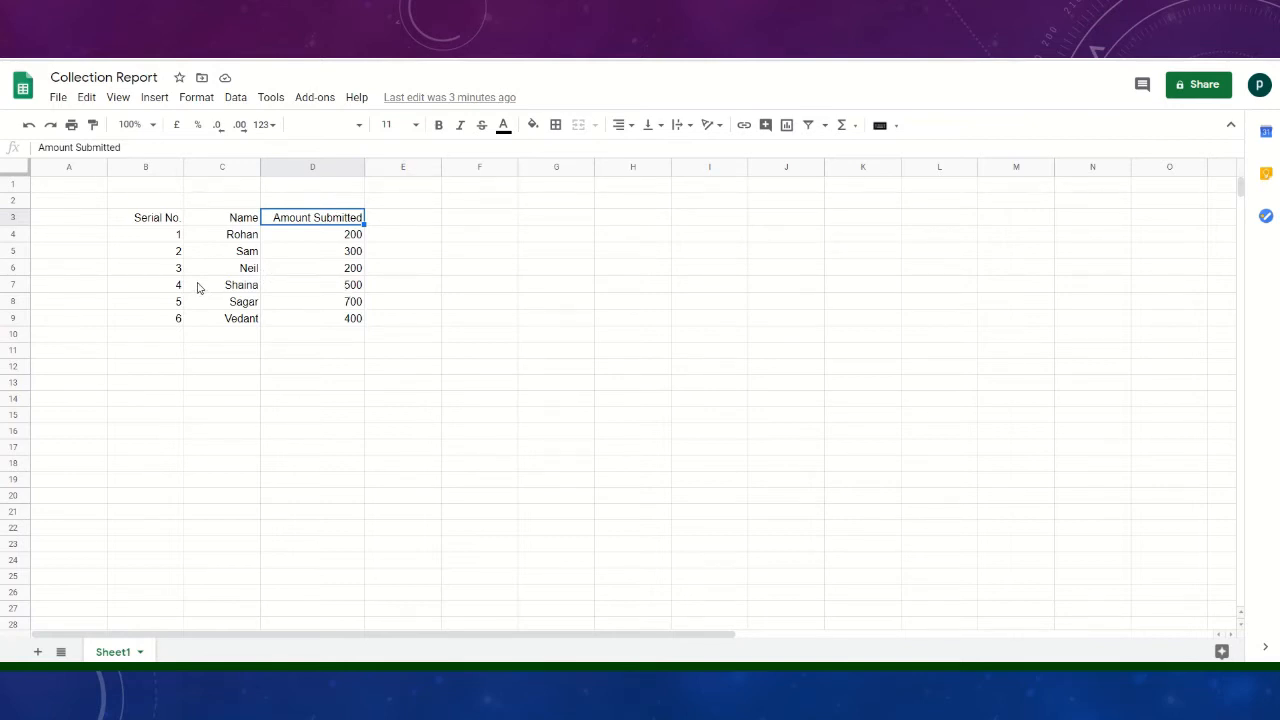
pyautogui.click(168, 224)
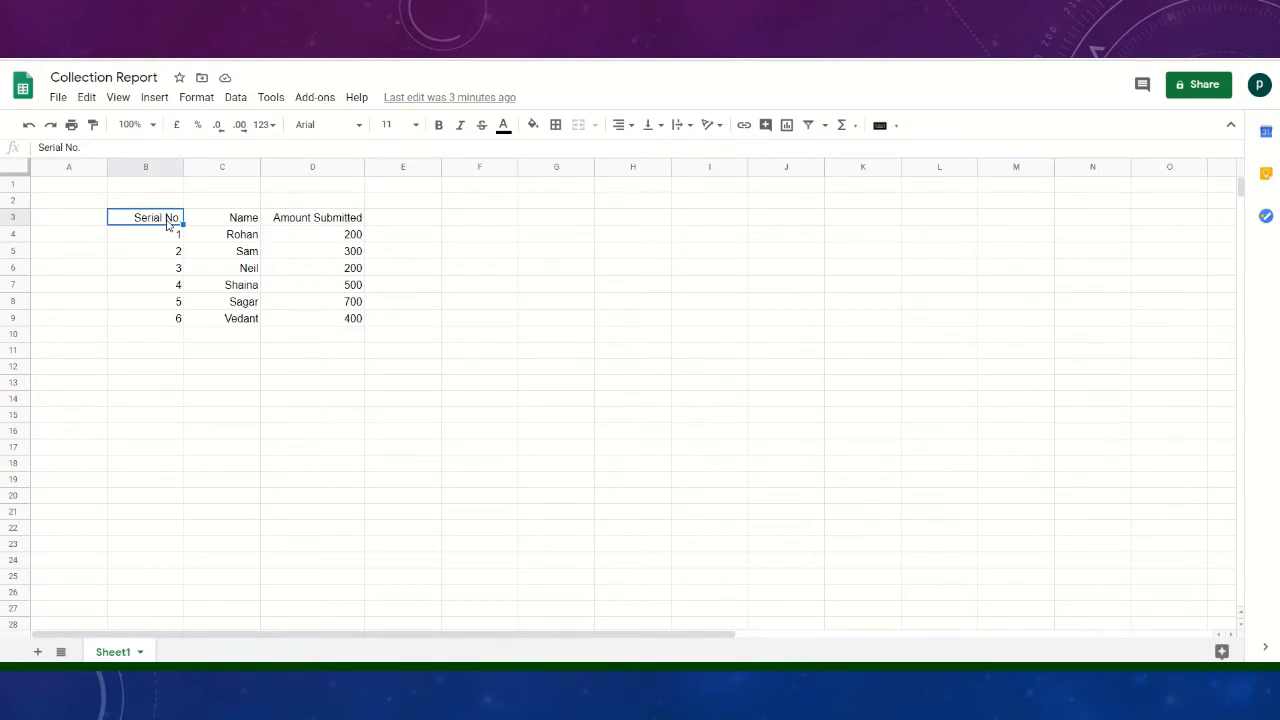
pyautogui.press('Right')
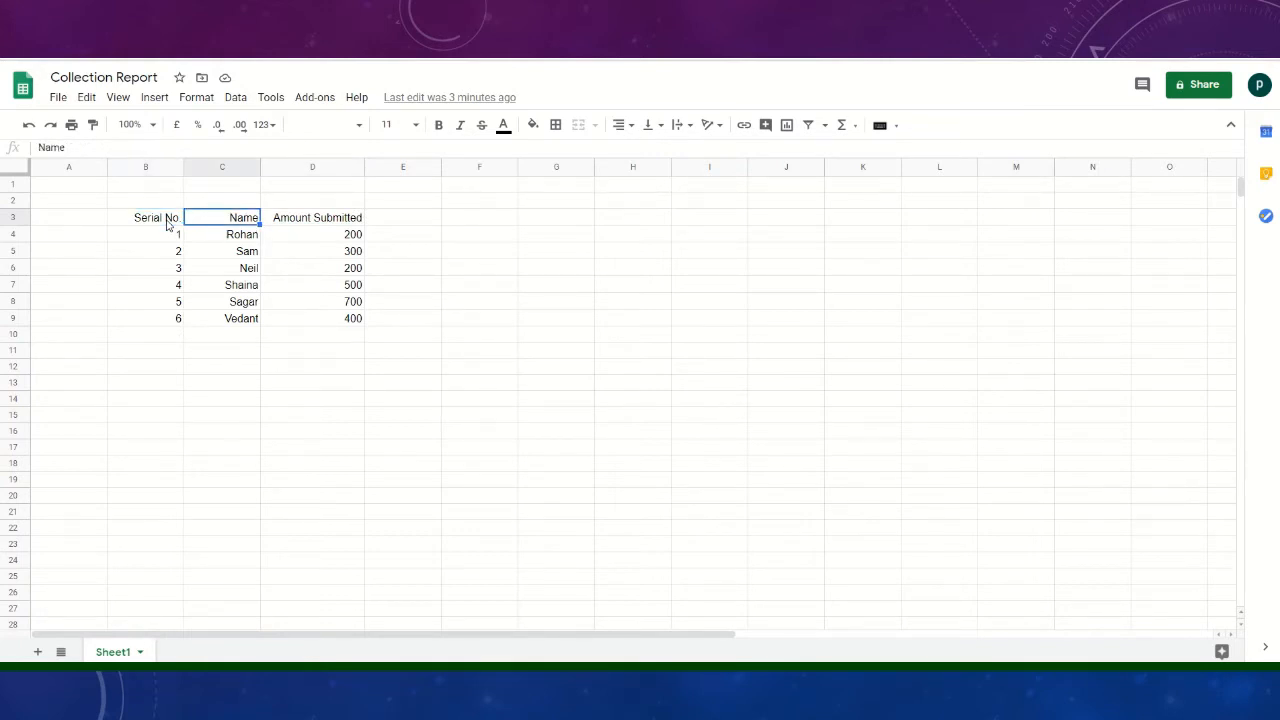
# - Centre-align the contents of the whole collection table, cells B3 to D9
pyautogui.click(168, 224)
pyautogui.hotkey('shift', 'Right')
pyautogui.hotkey('shift', 'Right')
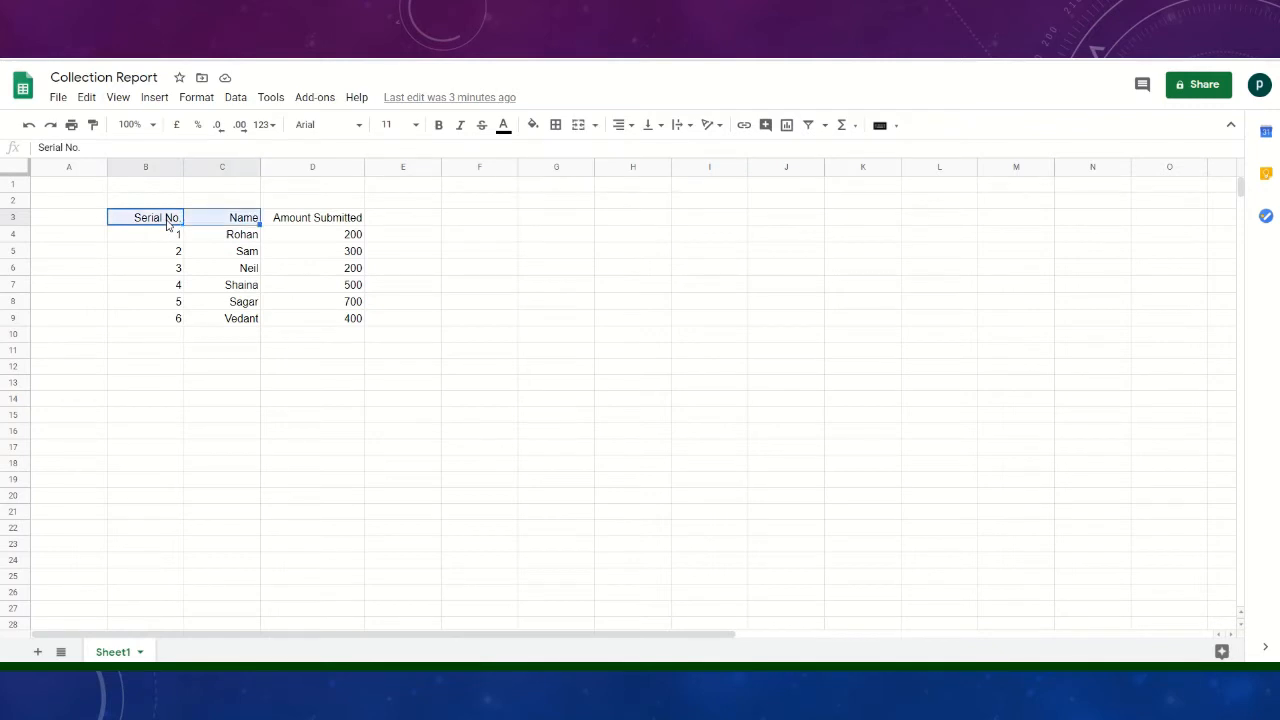
pyautogui.hotkey('shift', 'Down')
pyautogui.hotkey('shift', 'Down')
pyautogui.hotkey('shift', 'Down')
pyautogui.hotkey('shift', 'Down')
pyautogui.hotkey('shift', 'Down')
pyautogui.hotkey('shift', 'Down')
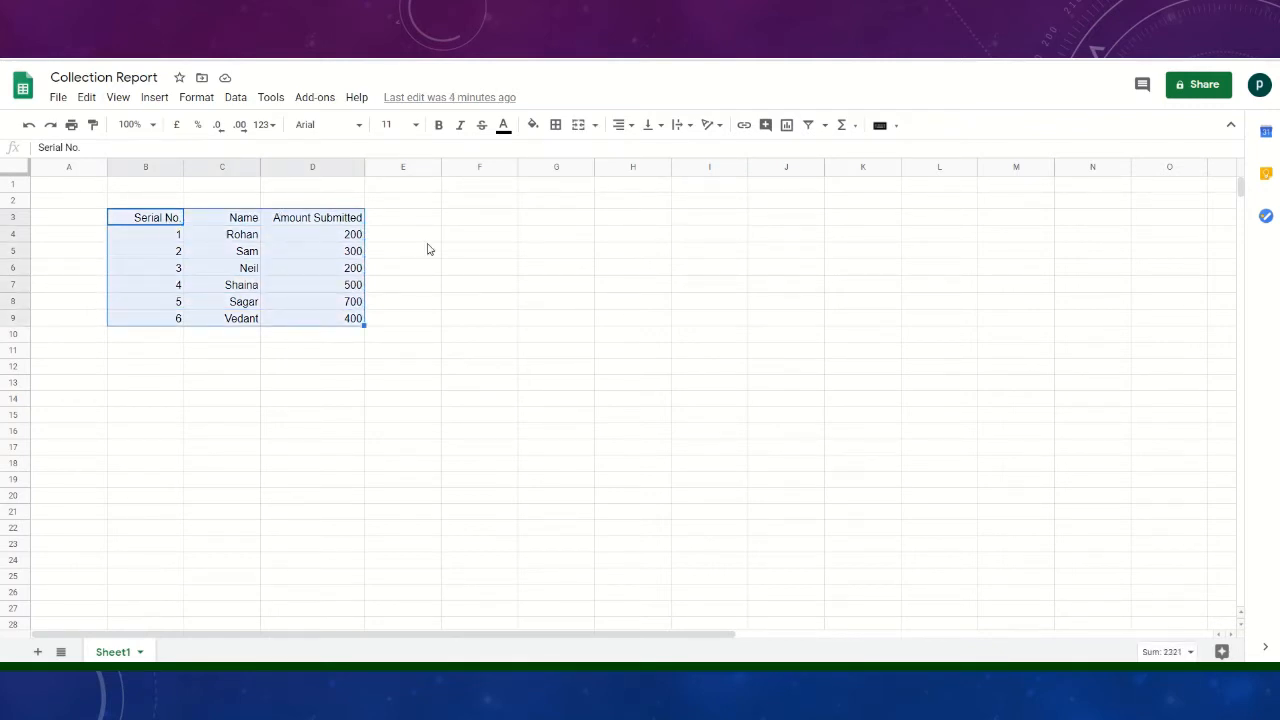
pyautogui.click(632, 130)
pyautogui.click(640, 152)
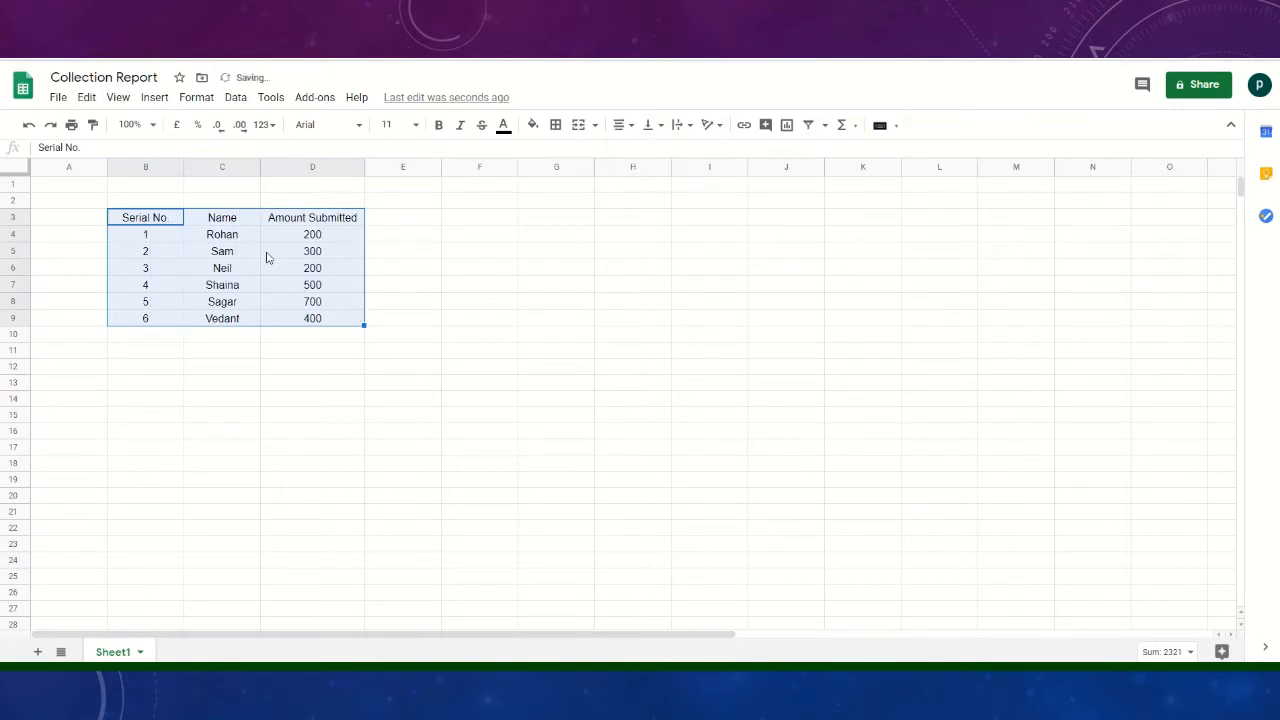
pyautogui.click(267, 257)
# - Fill the table's header row, cells B3 to D3, with yellow
pyautogui.click(166, 222)
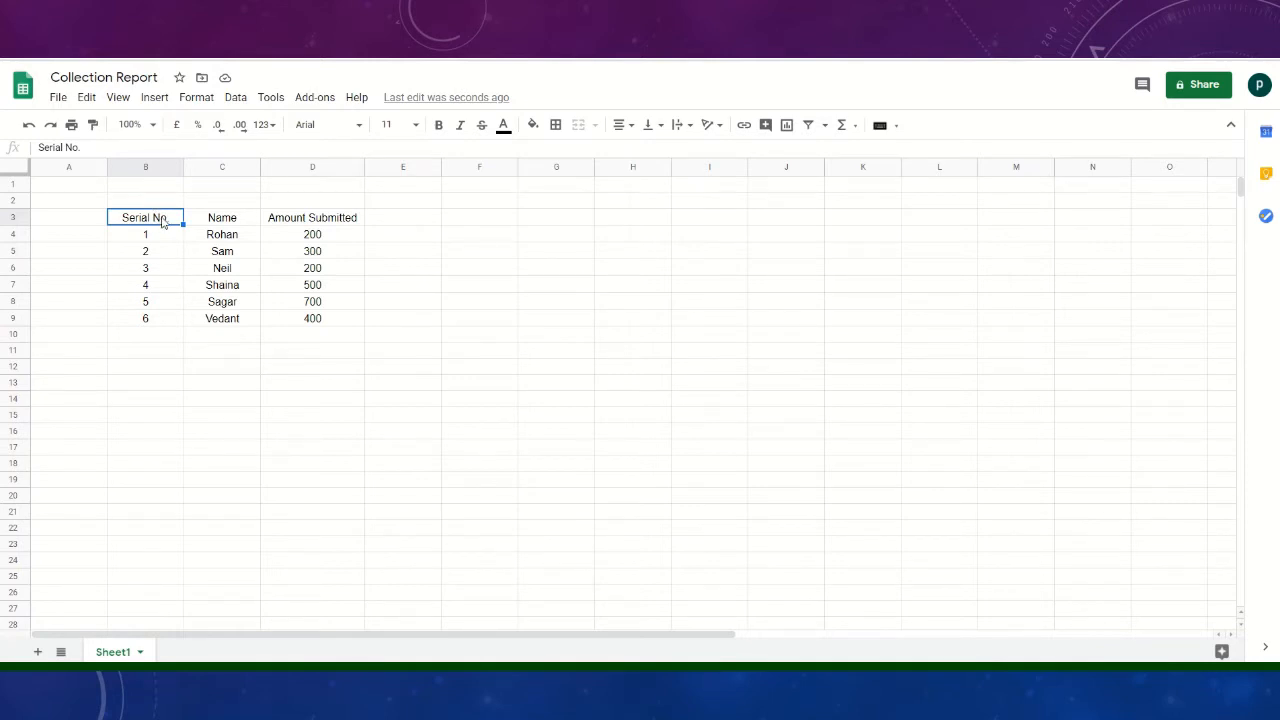
pyautogui.hotkey('shift', 'Right')
pyautogui.hotkey('shift', 'Right')
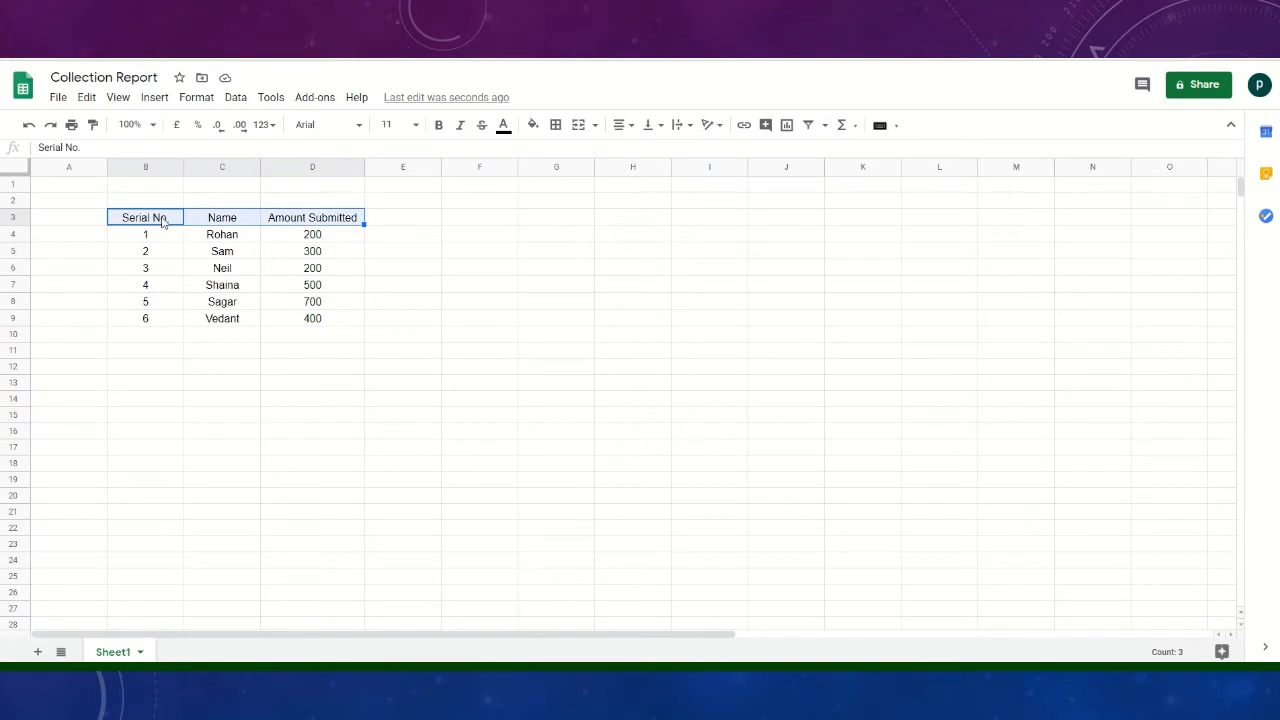
pyautogui.click(536, 125)
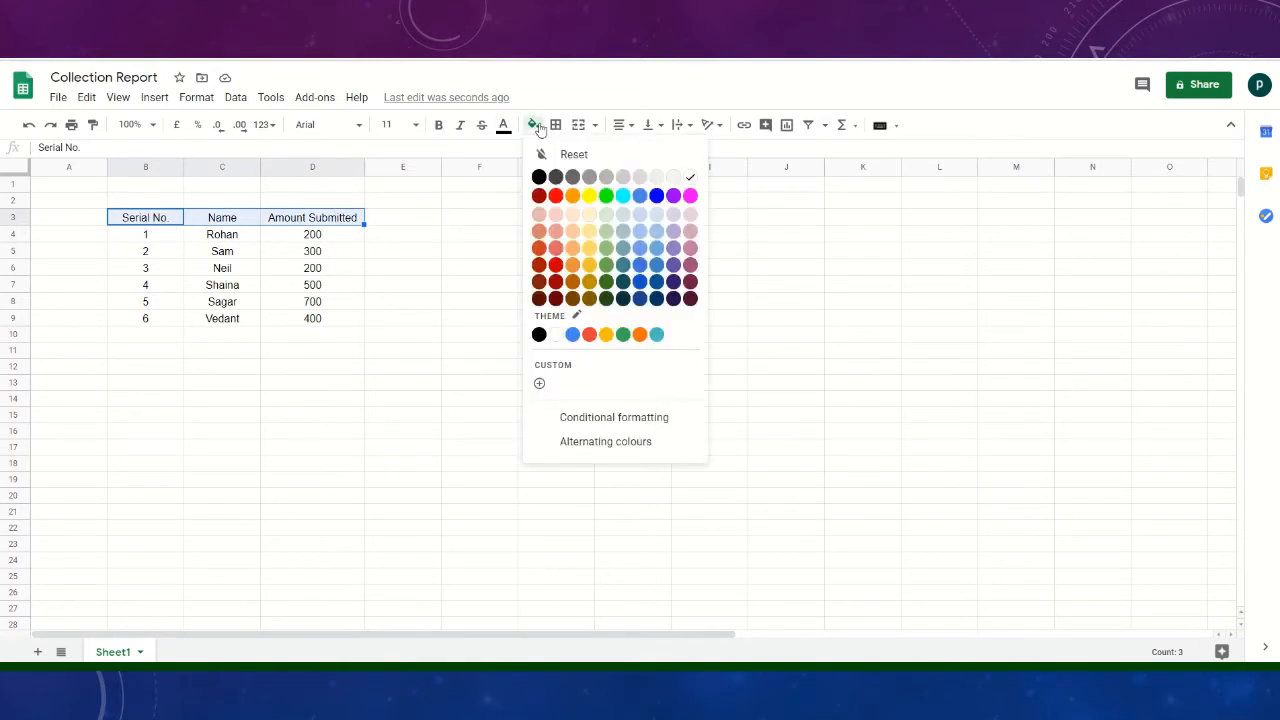
pyautogui.click(590, 196)
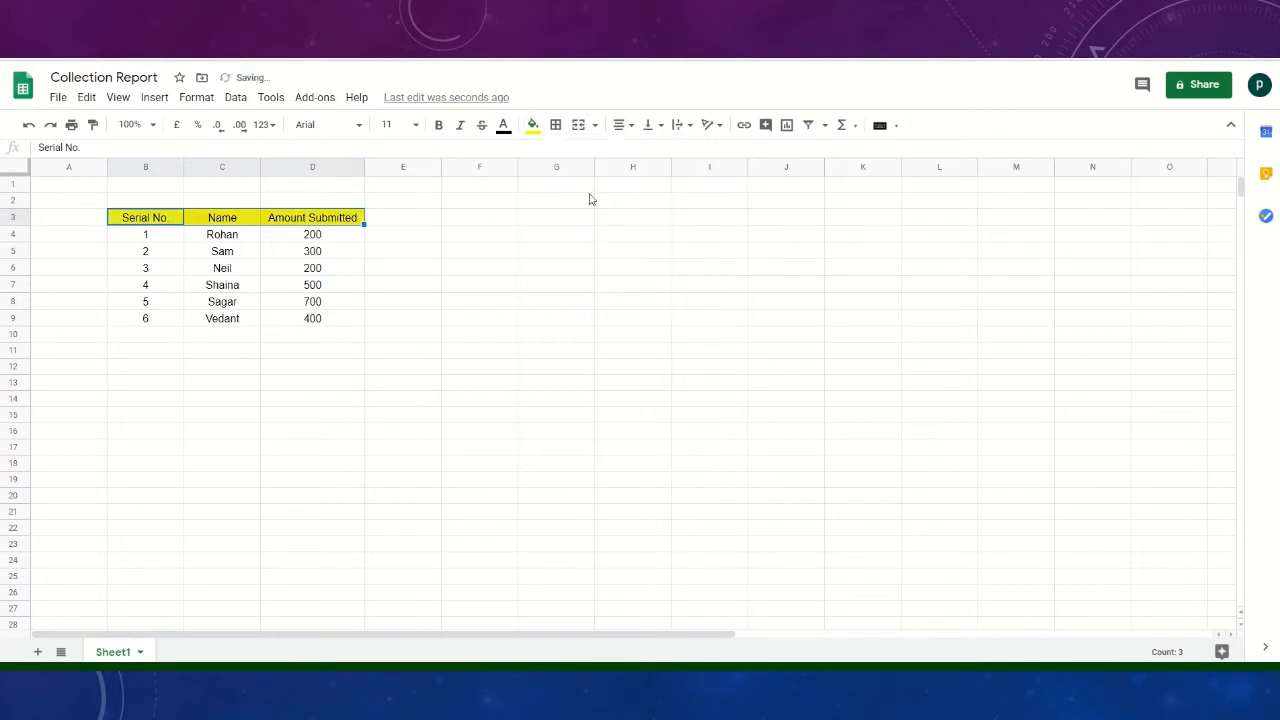
pyautogui.click(203, 268)
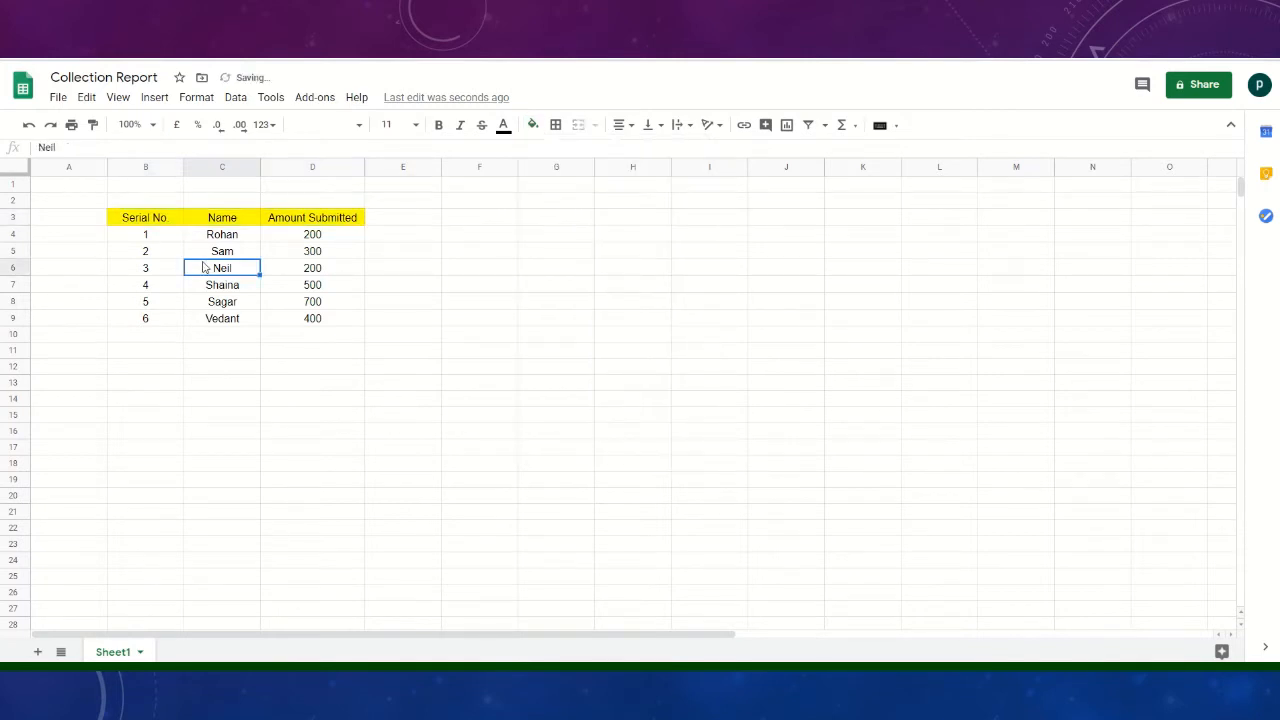
# - Make the text of the header cells B3 to D3 bold
pyautogui.click(165, 222)
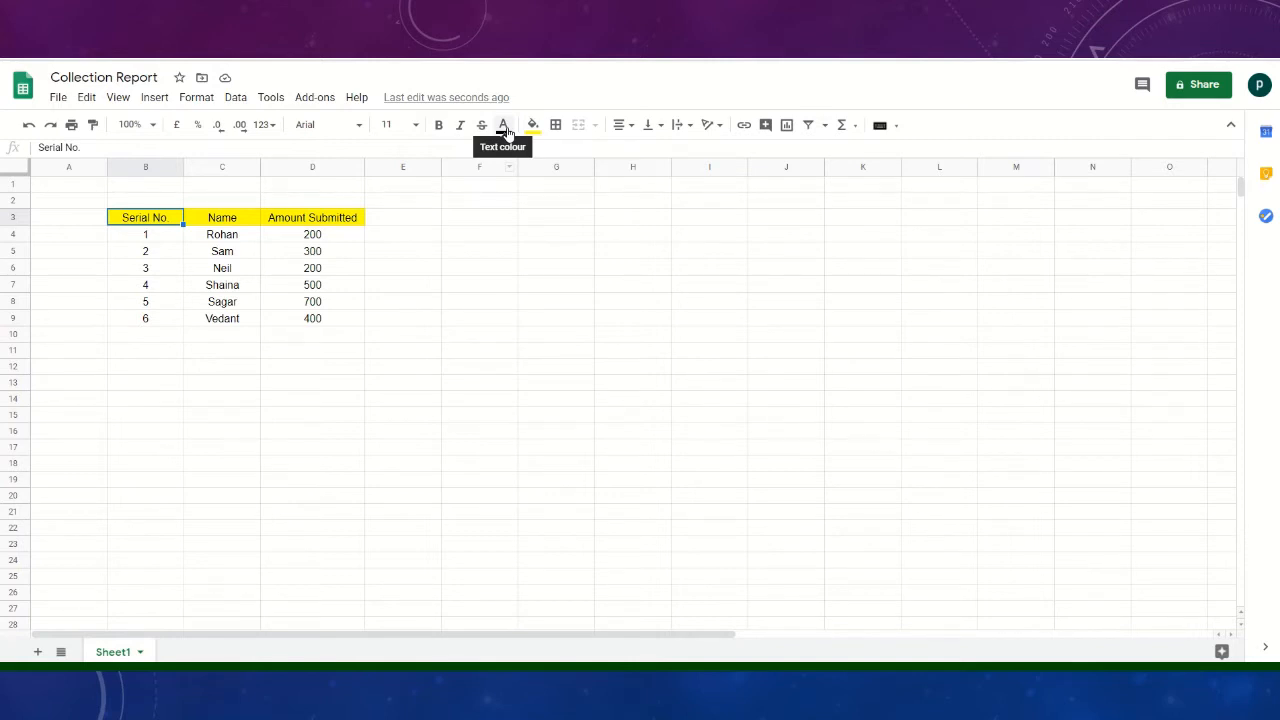
pyautogui.click(344, 244)
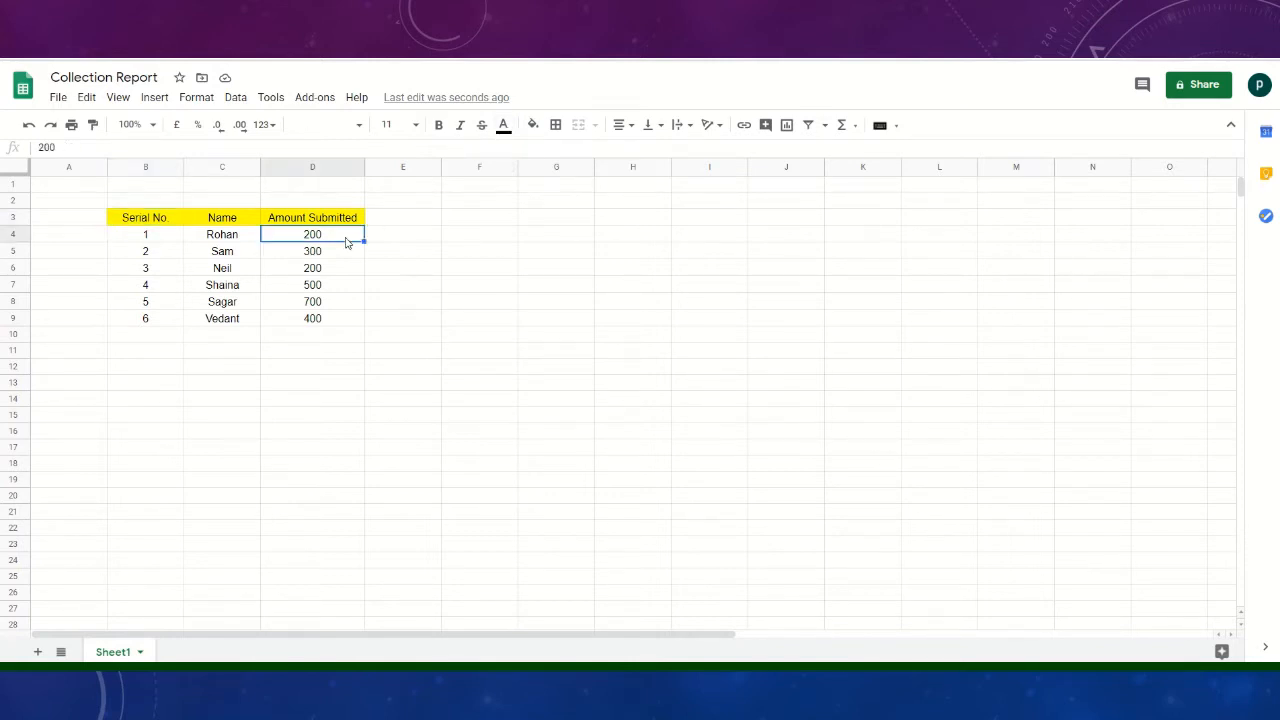
pyautogui.click(167, 224)
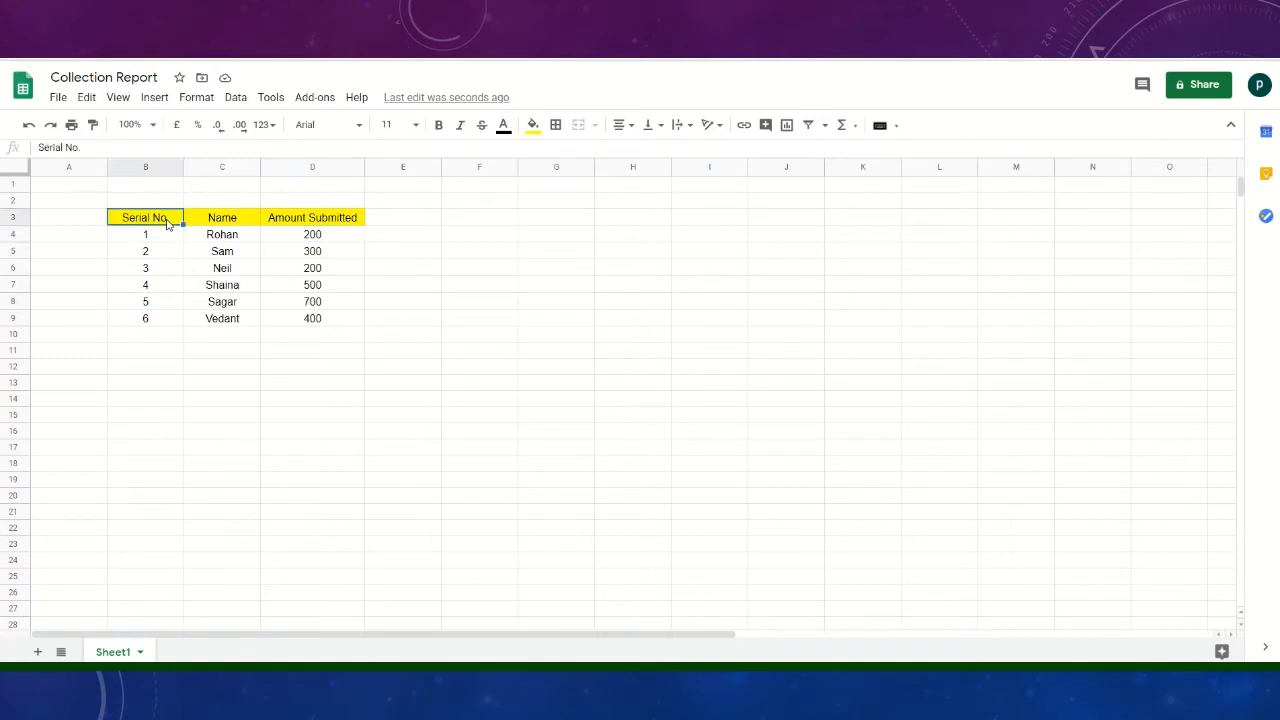
pyautogui.hotkey('shift', 'Right')
pyautogui.hotkey('shift', 'Right')
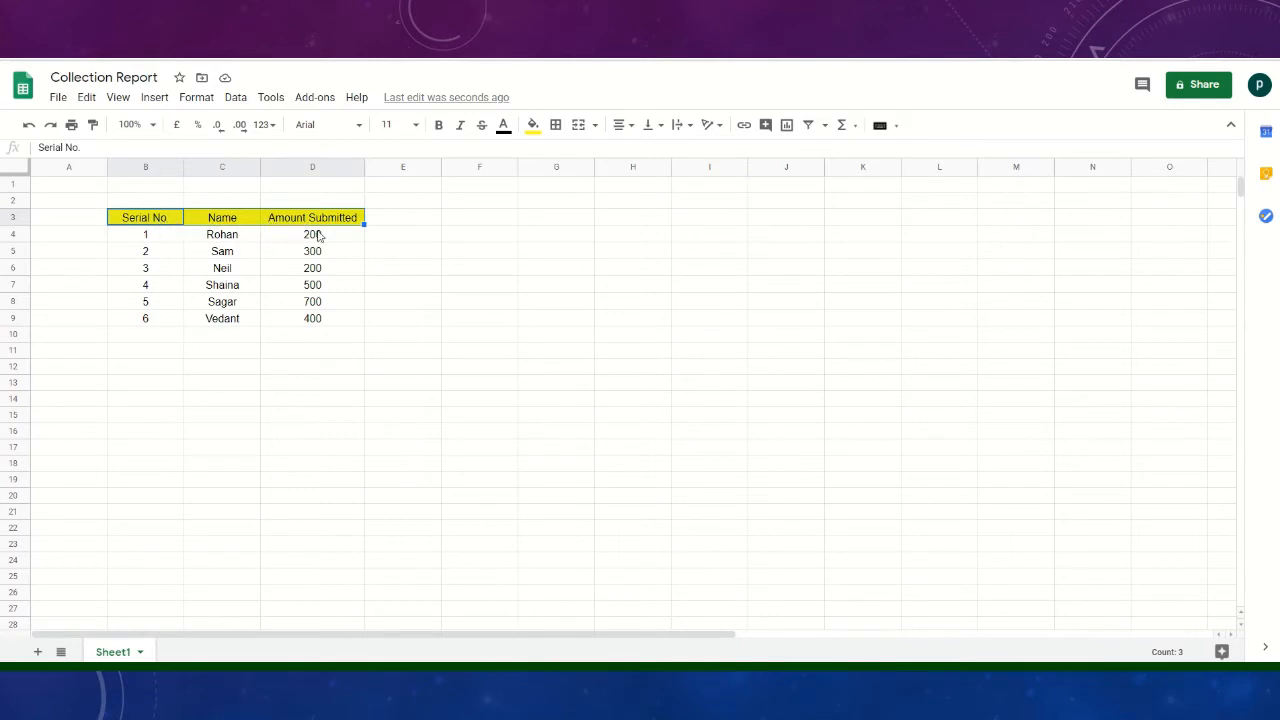
pyautogui.click(439, 127)
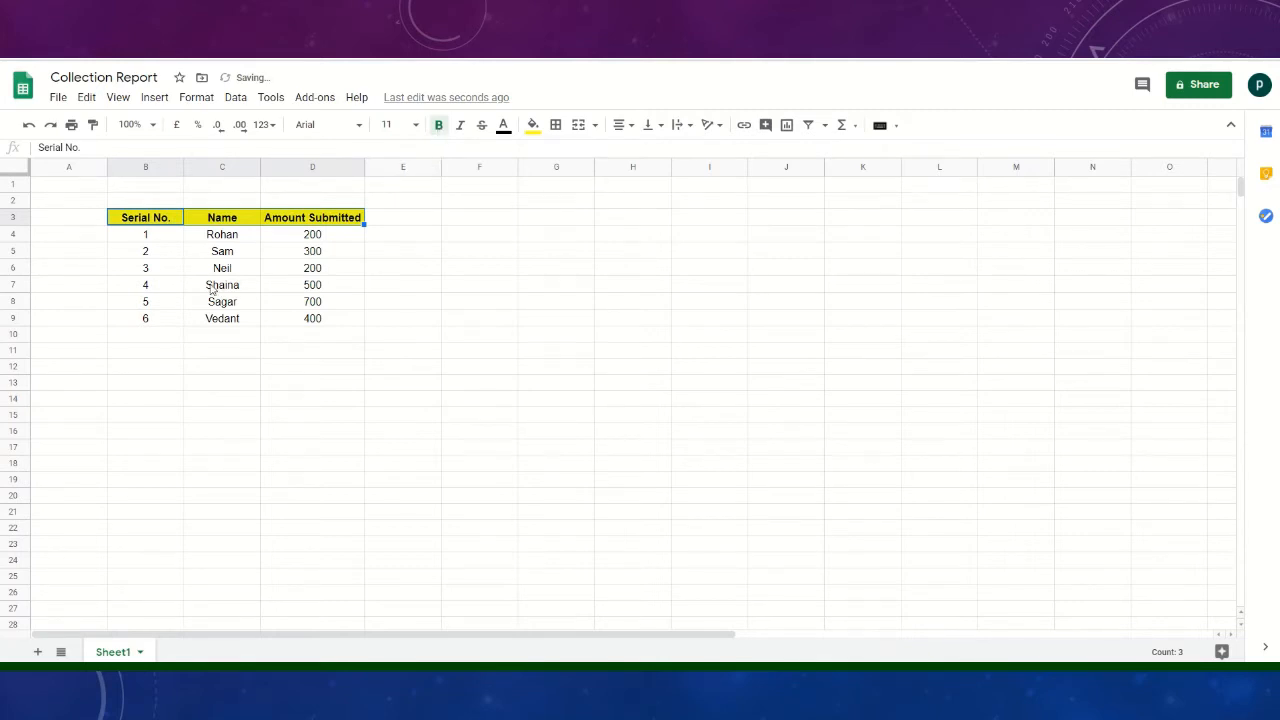
pyautogui.click(153, 237)
# - Apply all borders to the whole table, cells B3 to D9
pyautogui.click(149, 222)
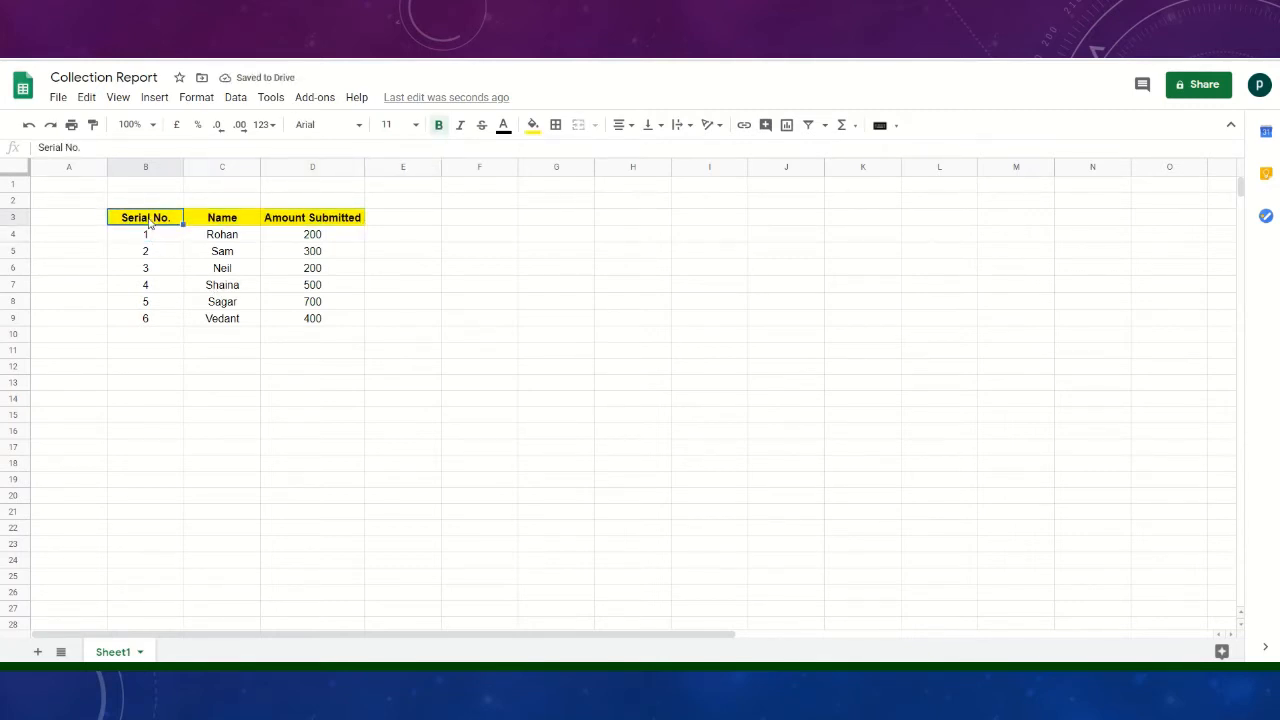
pyautogui.hotkey('shift', 'Right')
pyautogui.hotkey('shift', 'Right')
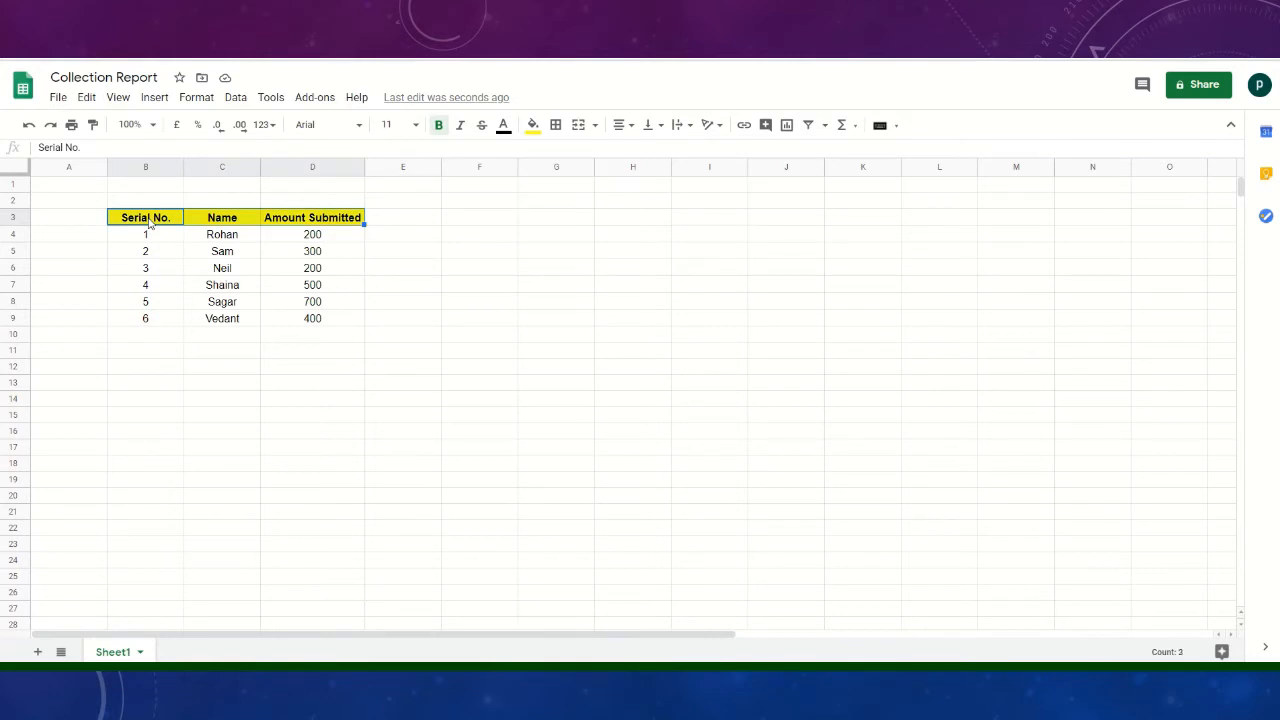
pyautogui.hotkey('shift', 'Down')
pyautogui.hotkey('shift', 'Down')
pyautogui.hotkey('shift', 'Down')
pyautogui.hotkey('shift', 'Down')
pyautogui.hotkey('shift', 'Down')
pyautogui.hotkey('shift', 'Down')
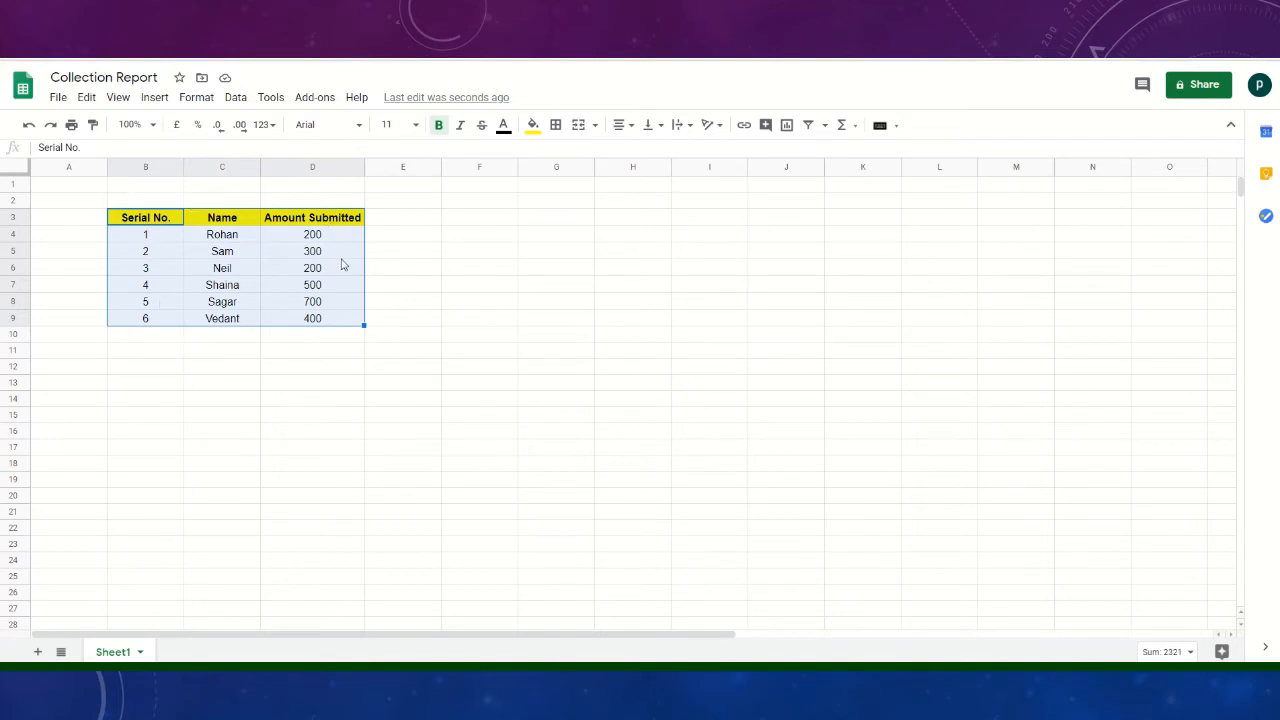
pyautogui.click(557, 126)
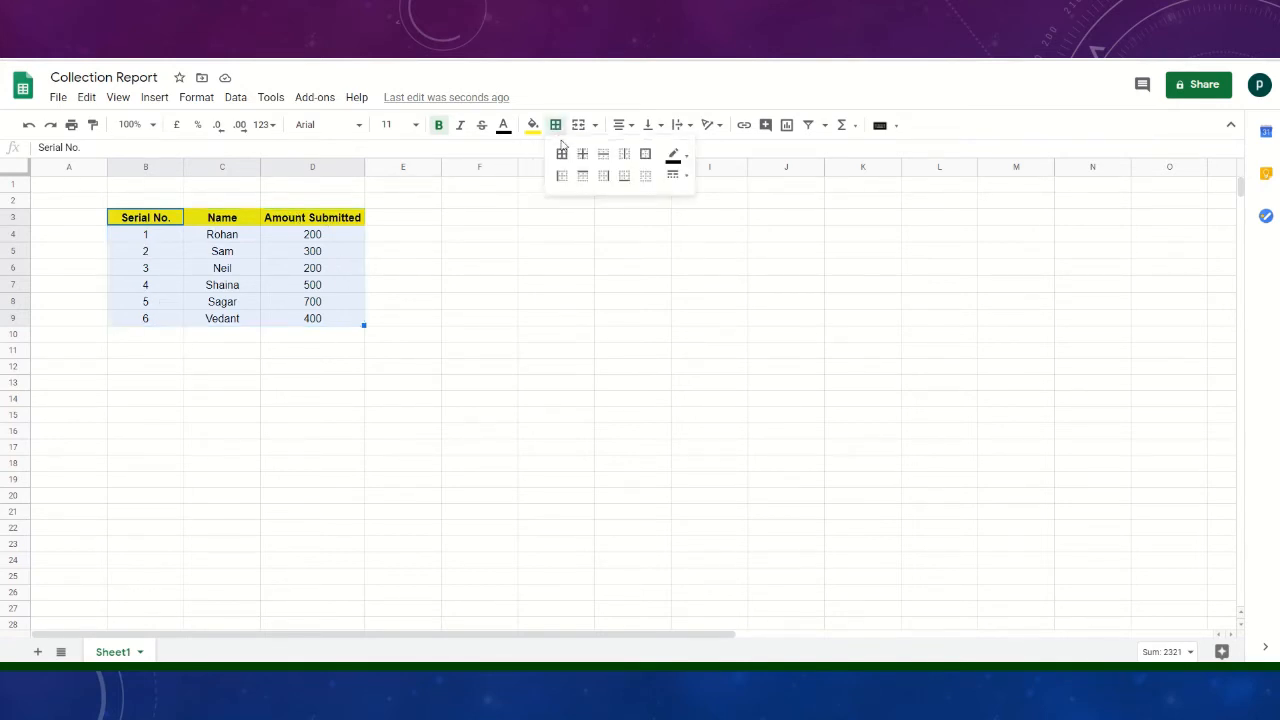
pyautogui.click(561, 153)
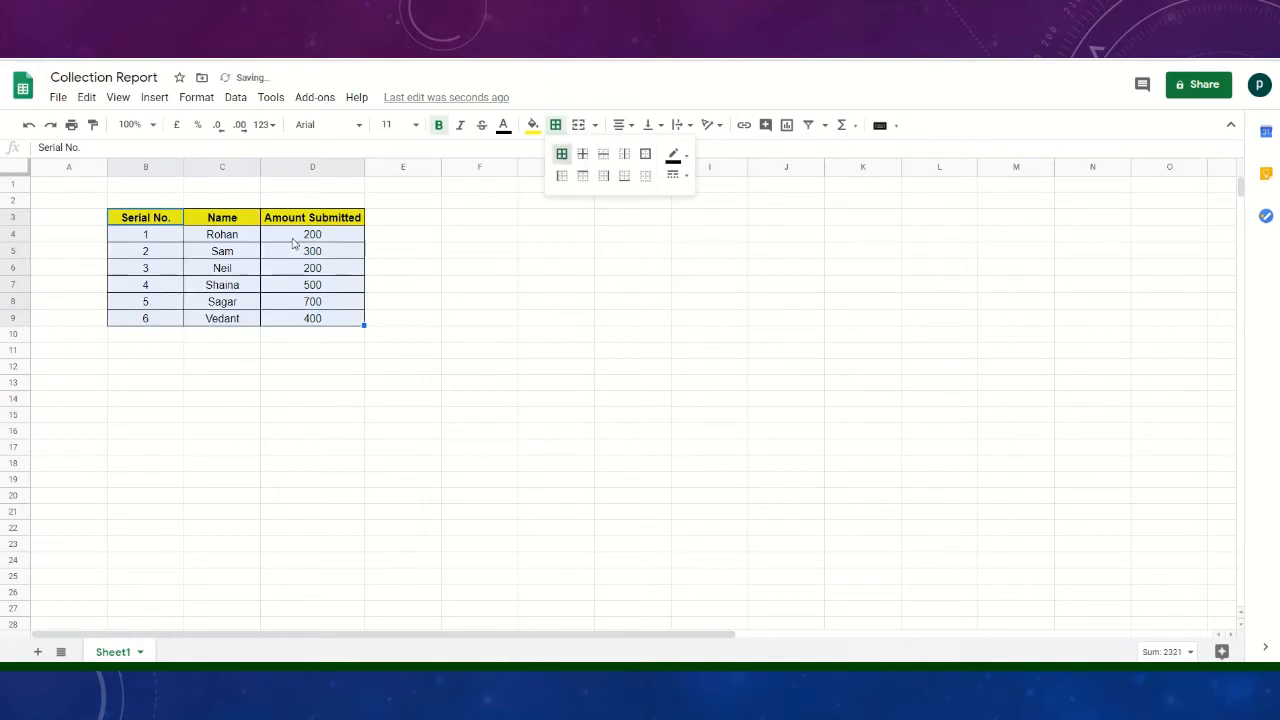
pyautogui.click(290, 248)
pyautogui.click(168, 272)
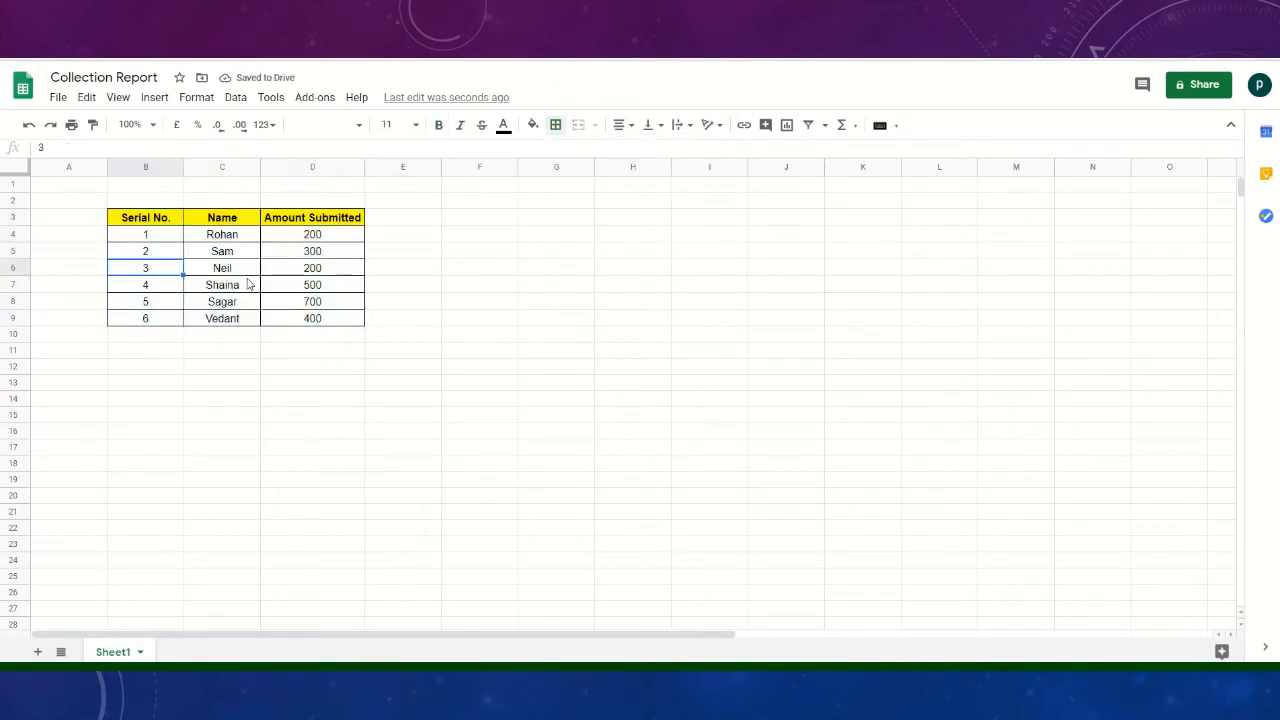
pyautogui.click(251, 286)
pyautogui.click(310, 284)
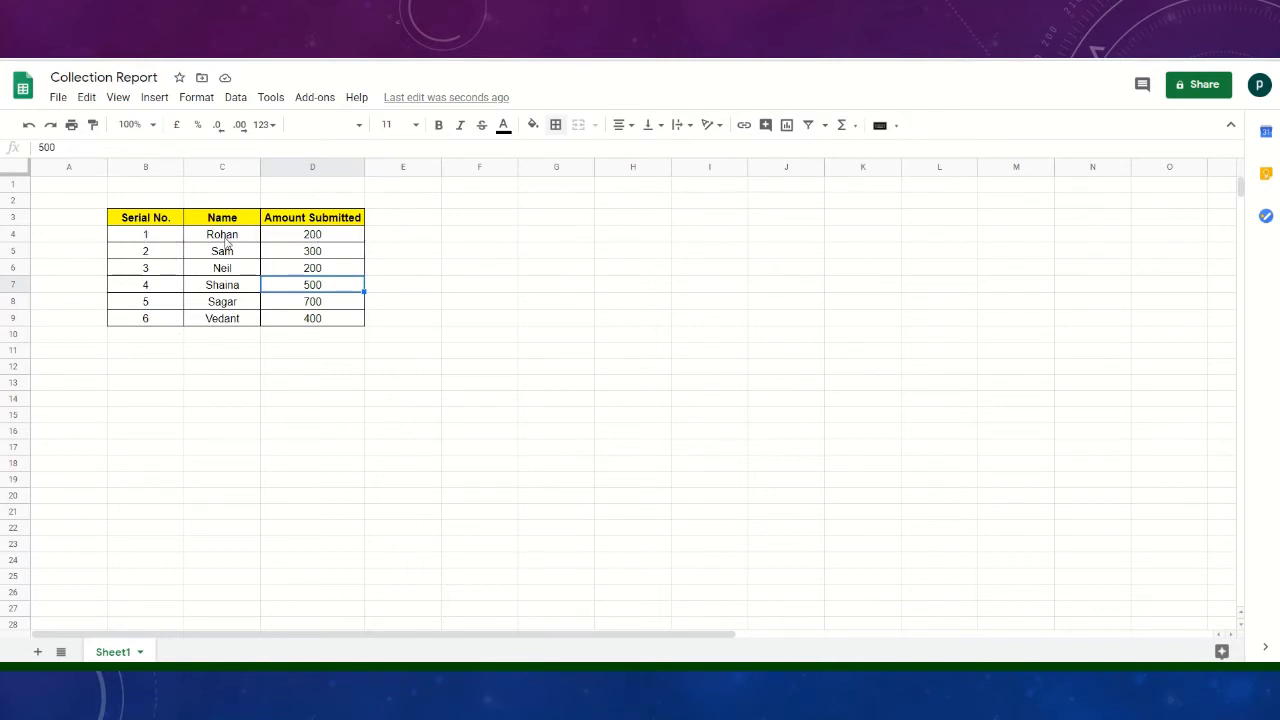
# - Enter the cell reference D4 as plain text in cell E4, beside the first submitted amount
pyautogui.click(323, 239)
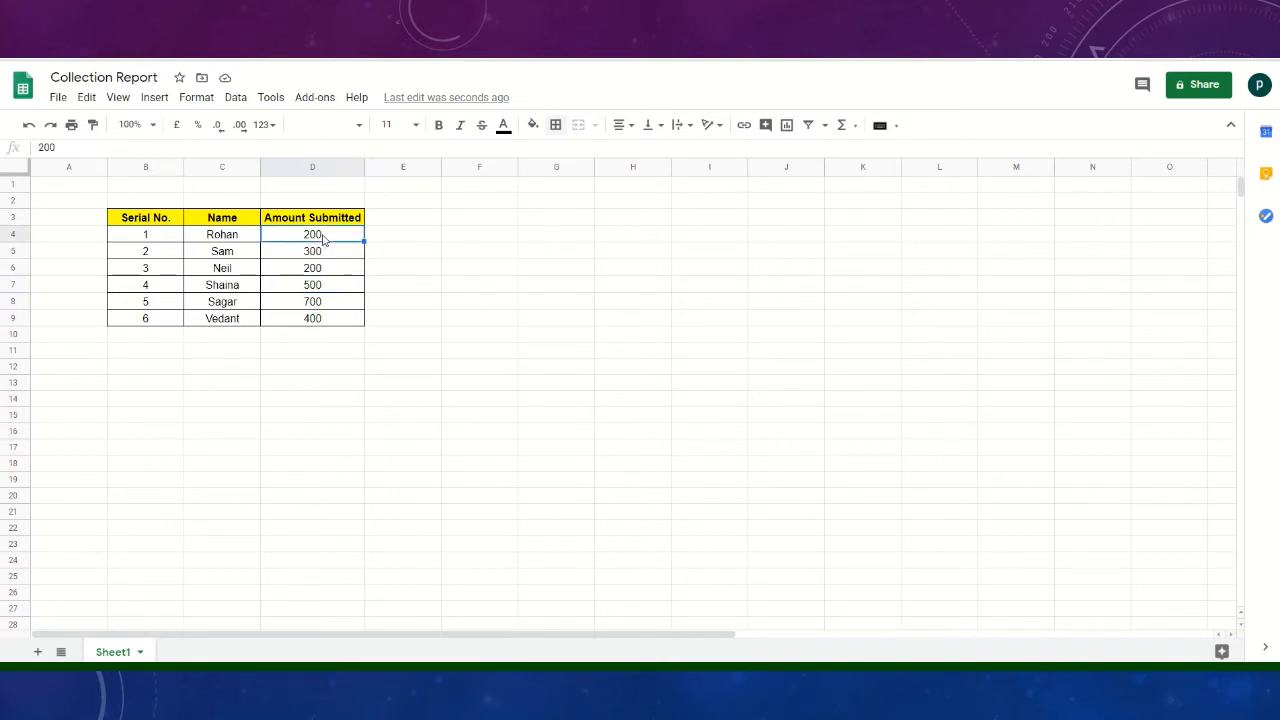
pyautogui.click(399, 236)
pyautogui.write('D4')
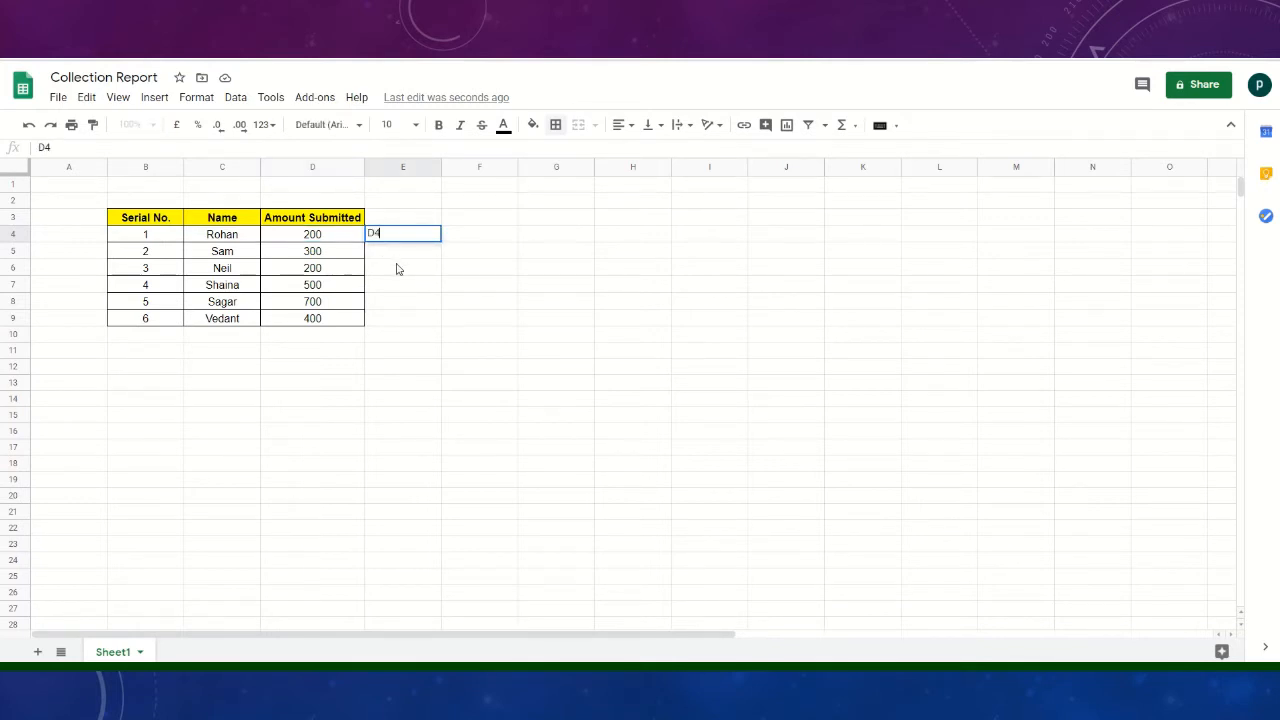
pyautogui.press('Return')
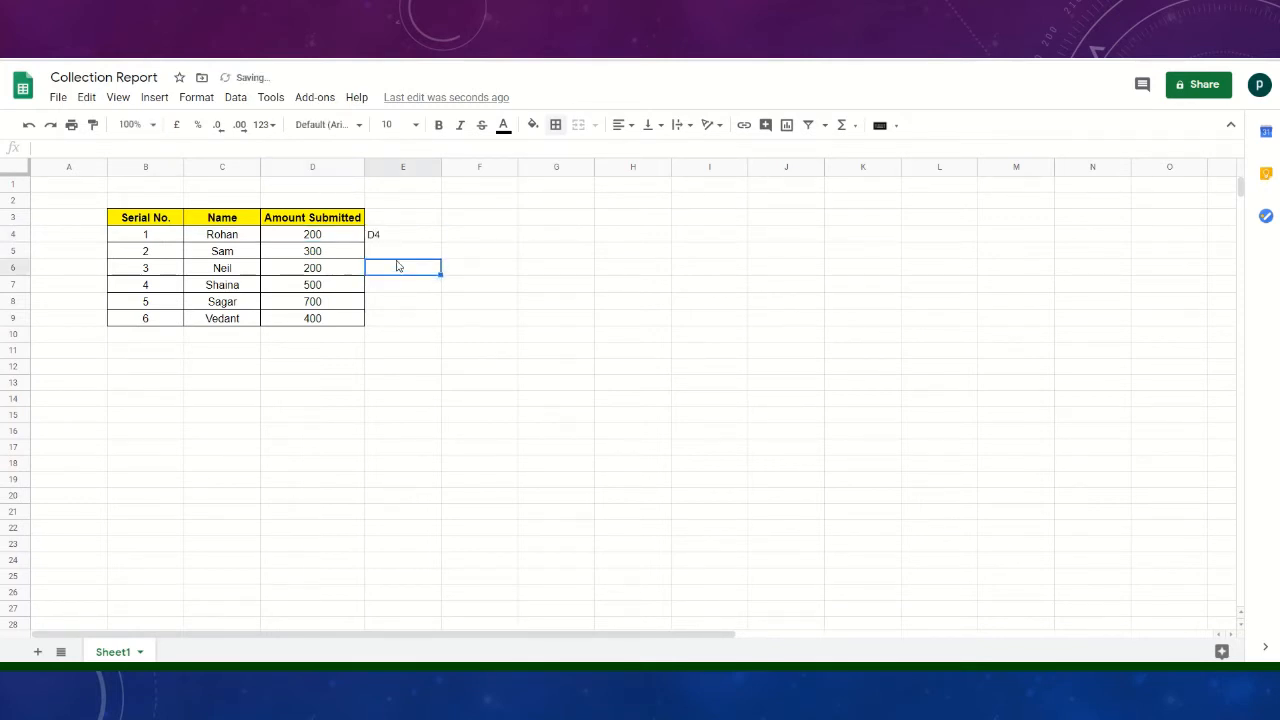
# - Enter the label Total in cell C10, directly below the last name in the table
pyautogui.click(394, 238)
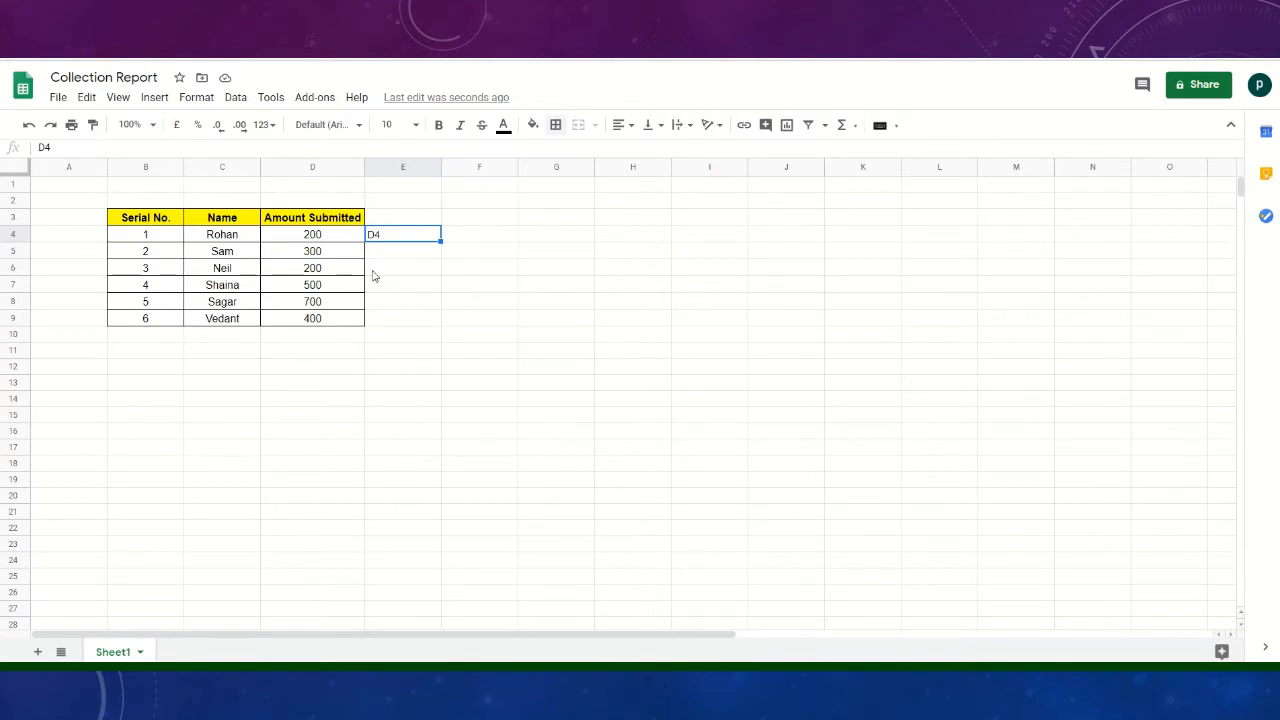
pyautogui.click(210, 340)
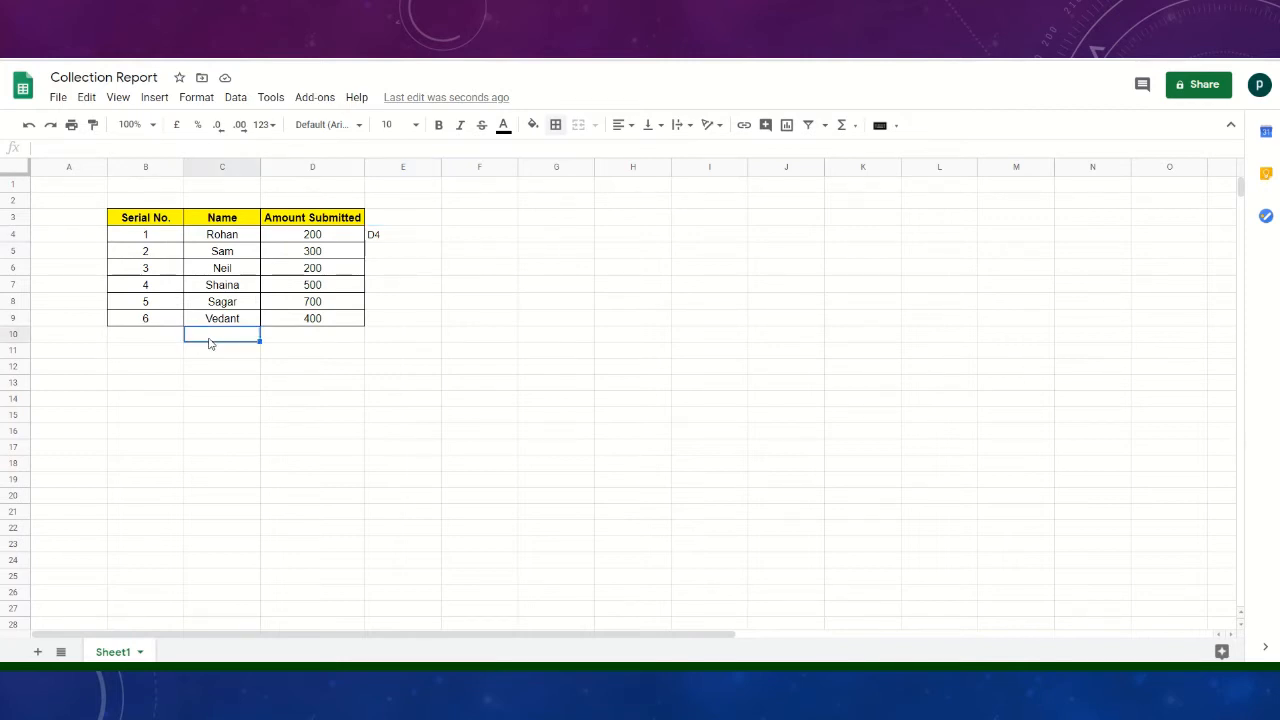
pyautogui.write('Tota')
pyautogui.press('Tab')
pyautogui.press('Tab')
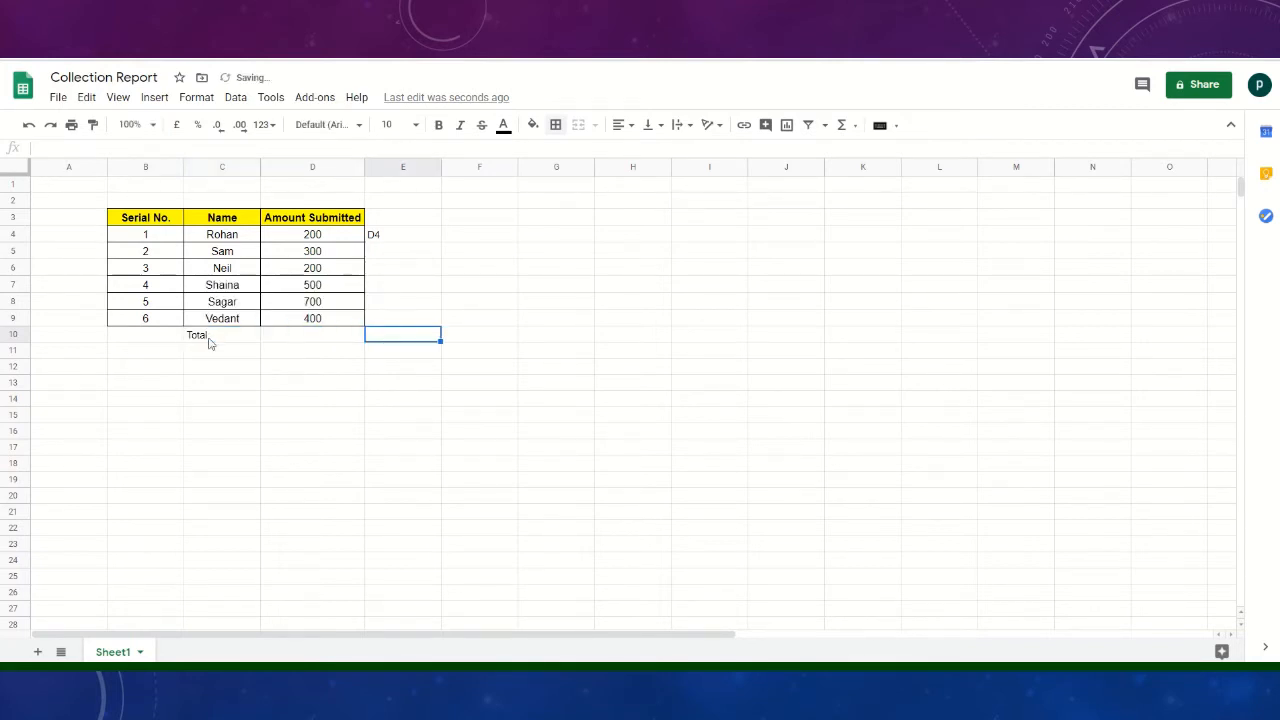
pyautogui.press('Left')
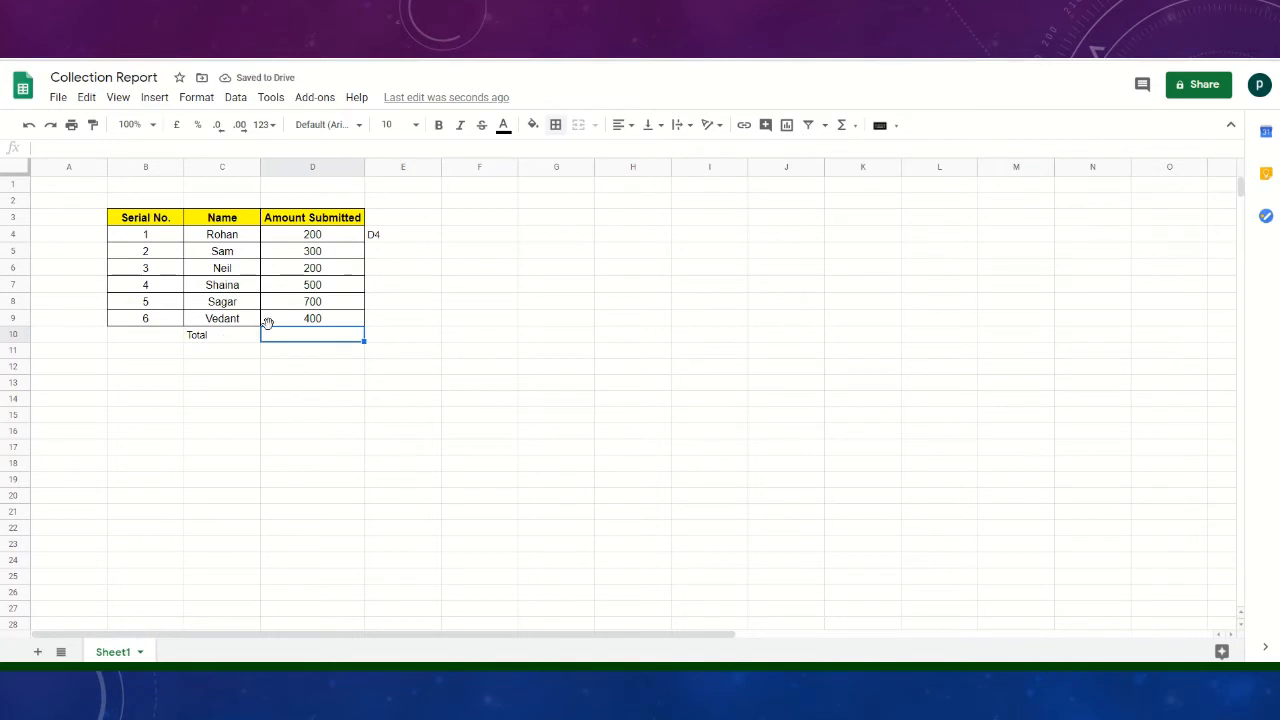
# - Calculate the total of the submitted amounts in cell D10 with the formula =SUM(D4:D9)
pyautogui.write('=')
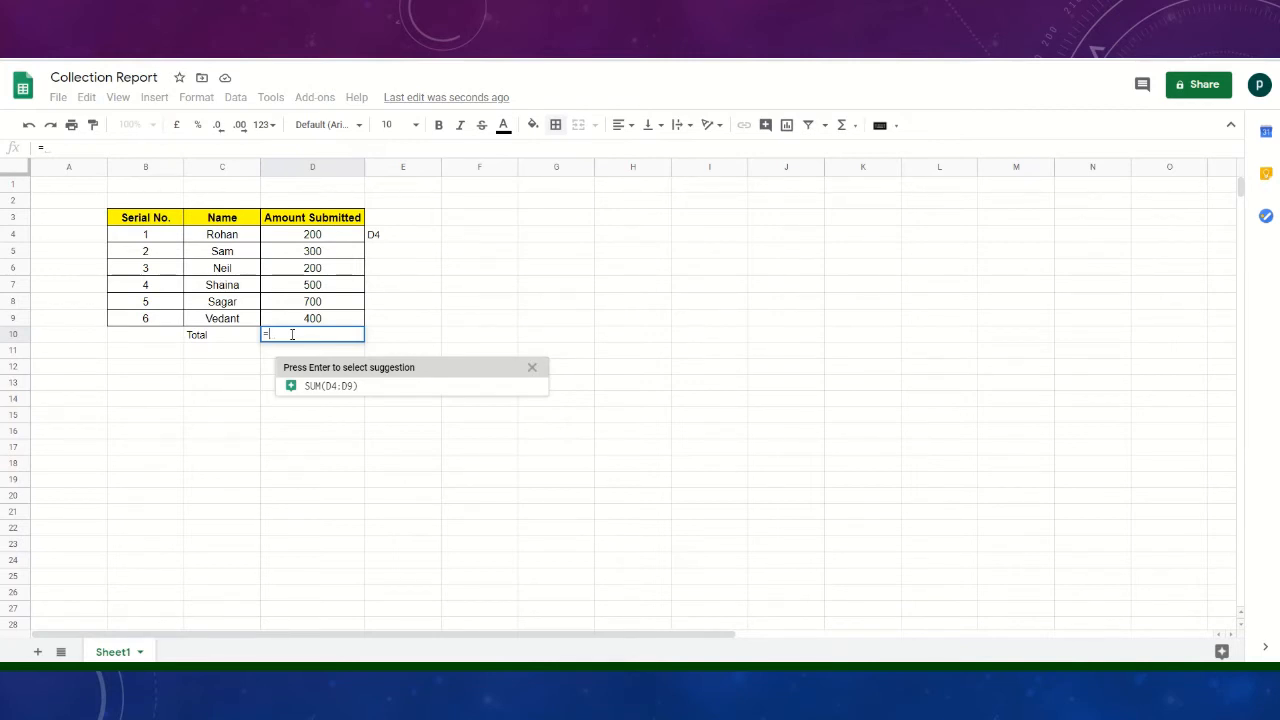
pyautogui.moveTo(345, 392)
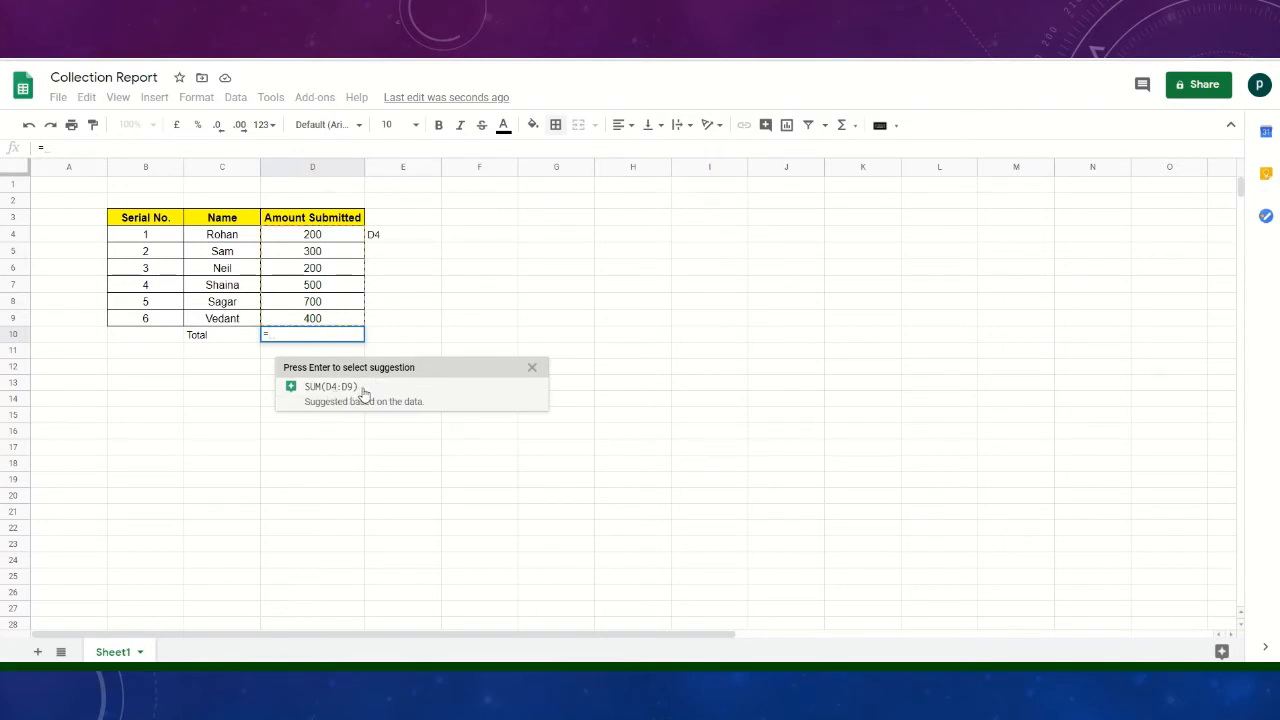
pyautogui.click(324, 332)
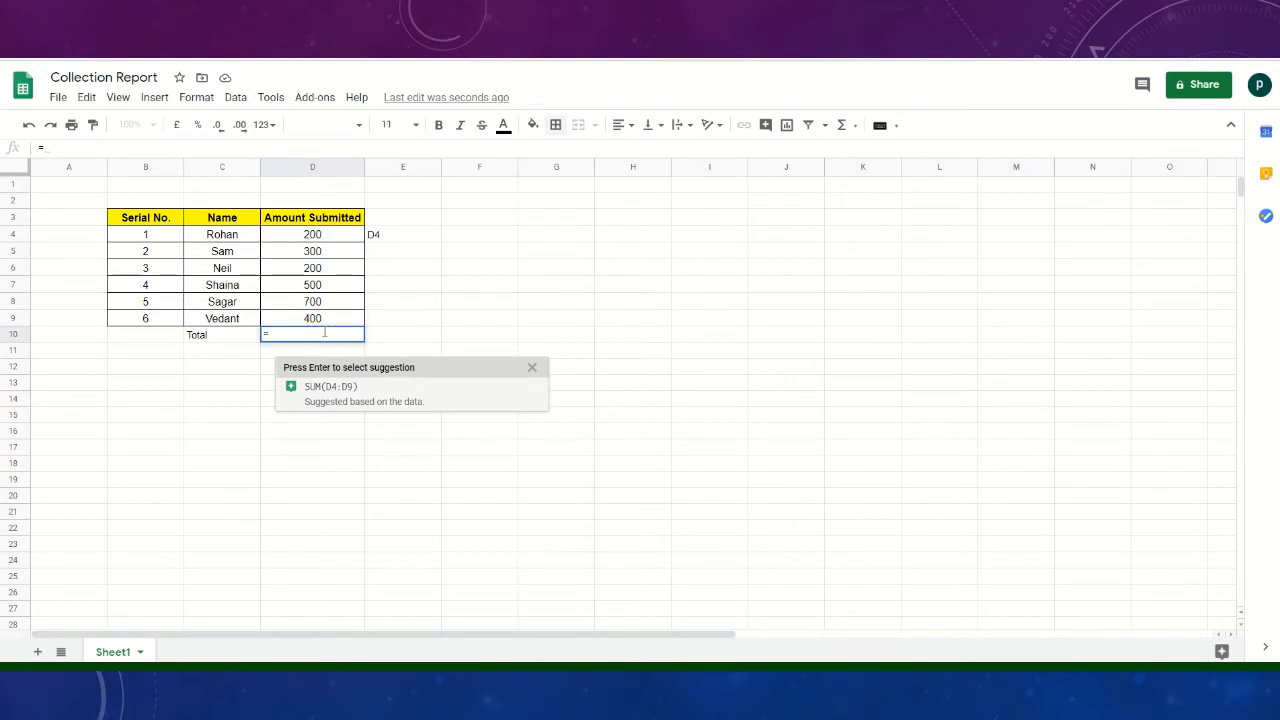
pyautogui.write('SUM')
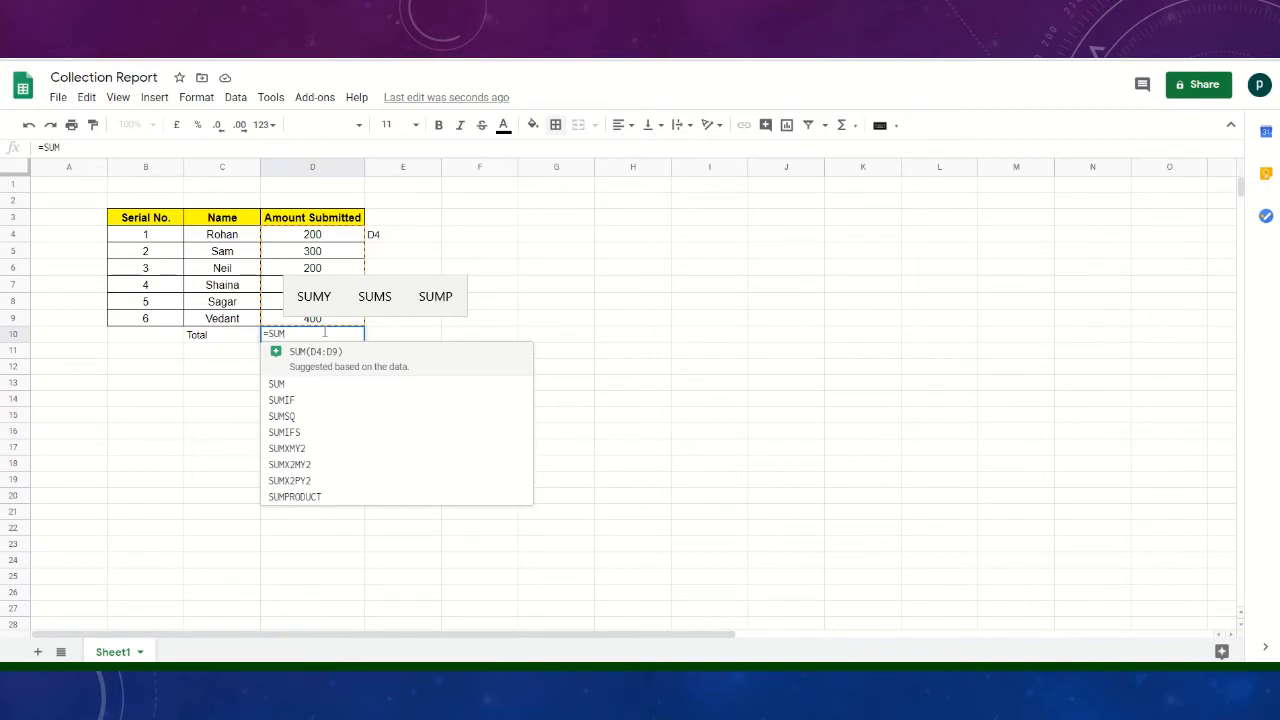
pyautogui.click(303, 375)
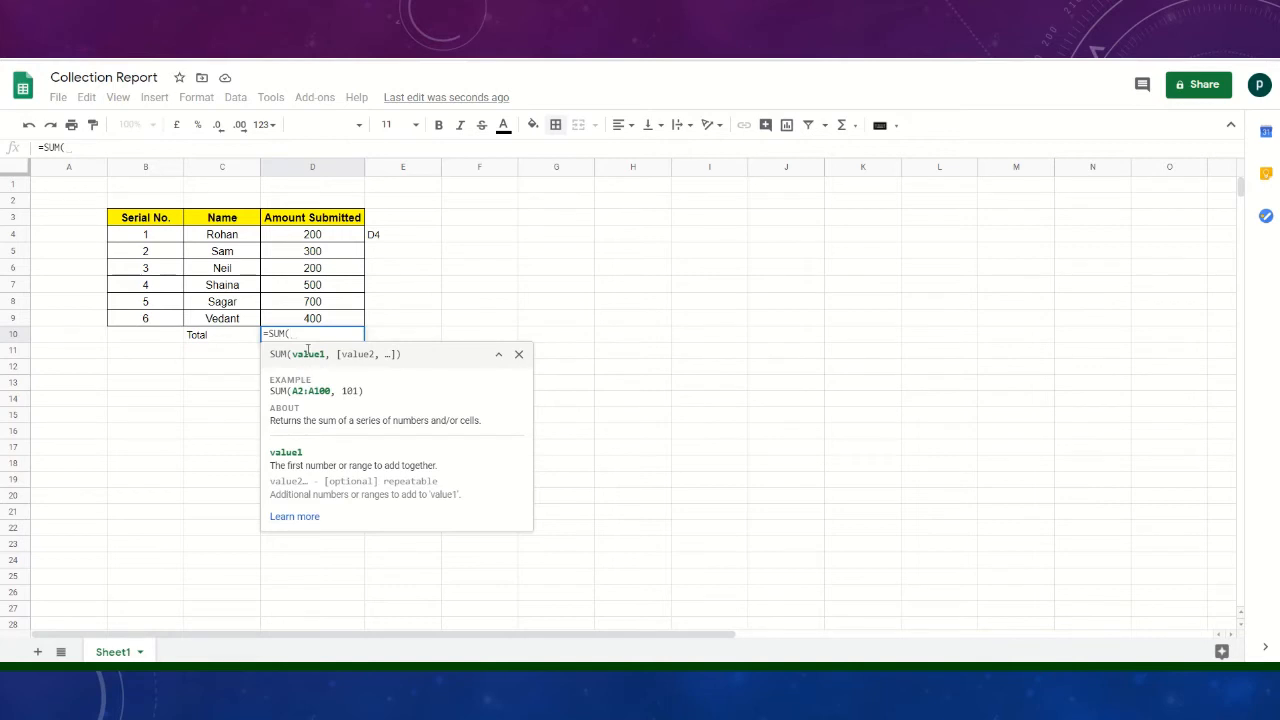
pyautogui.click(333, 239)
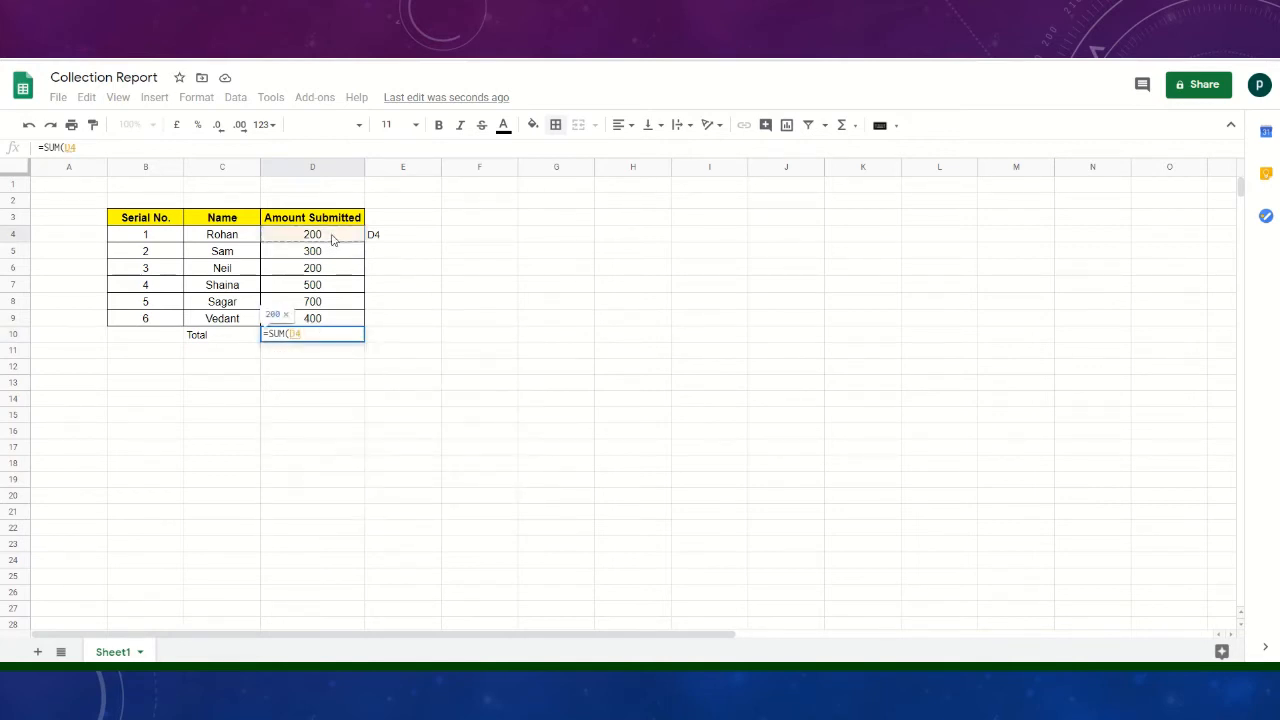
pyautogui.hotkey('shift', 'Down')
pyautogui.hotkey('shift', 'Down')
pyautogui.hotkey('shift', 'Down')
pyautogui.hotkey('shift', 'Down')
pyautogui.hotkey('shift', 'Down')
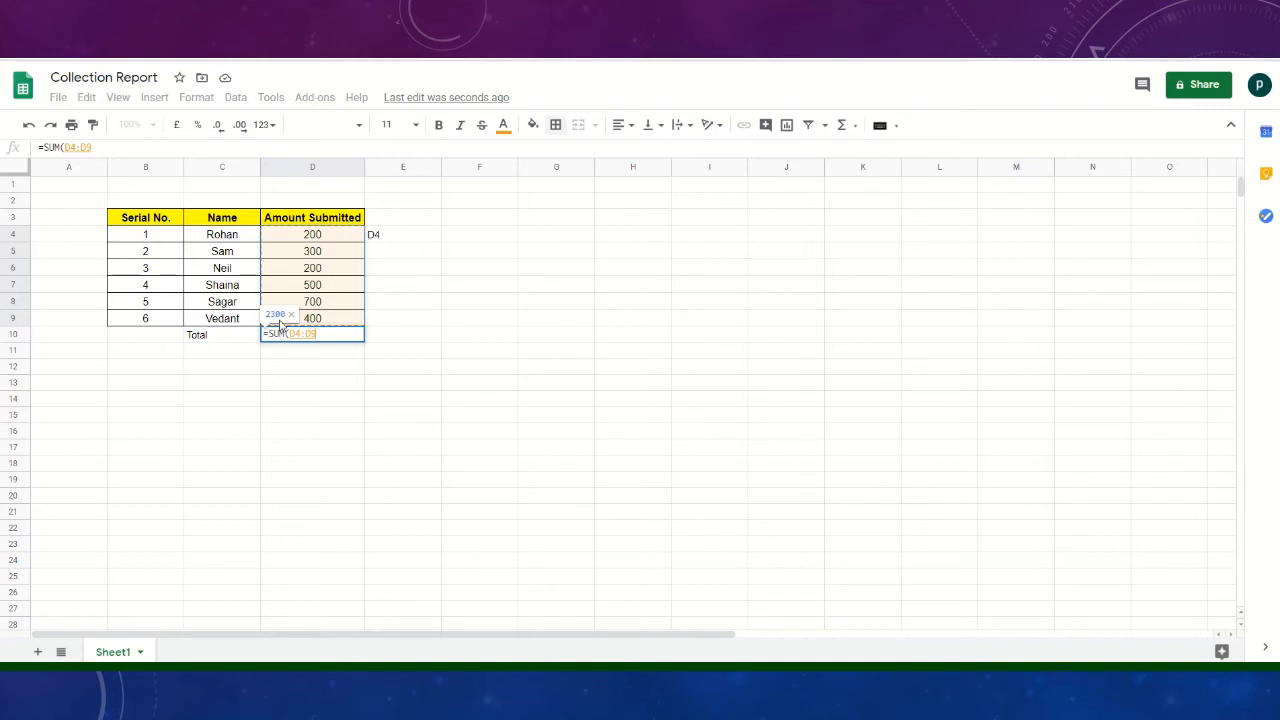
pyautogui.press('Return')
pyautogui.click(348, 336)
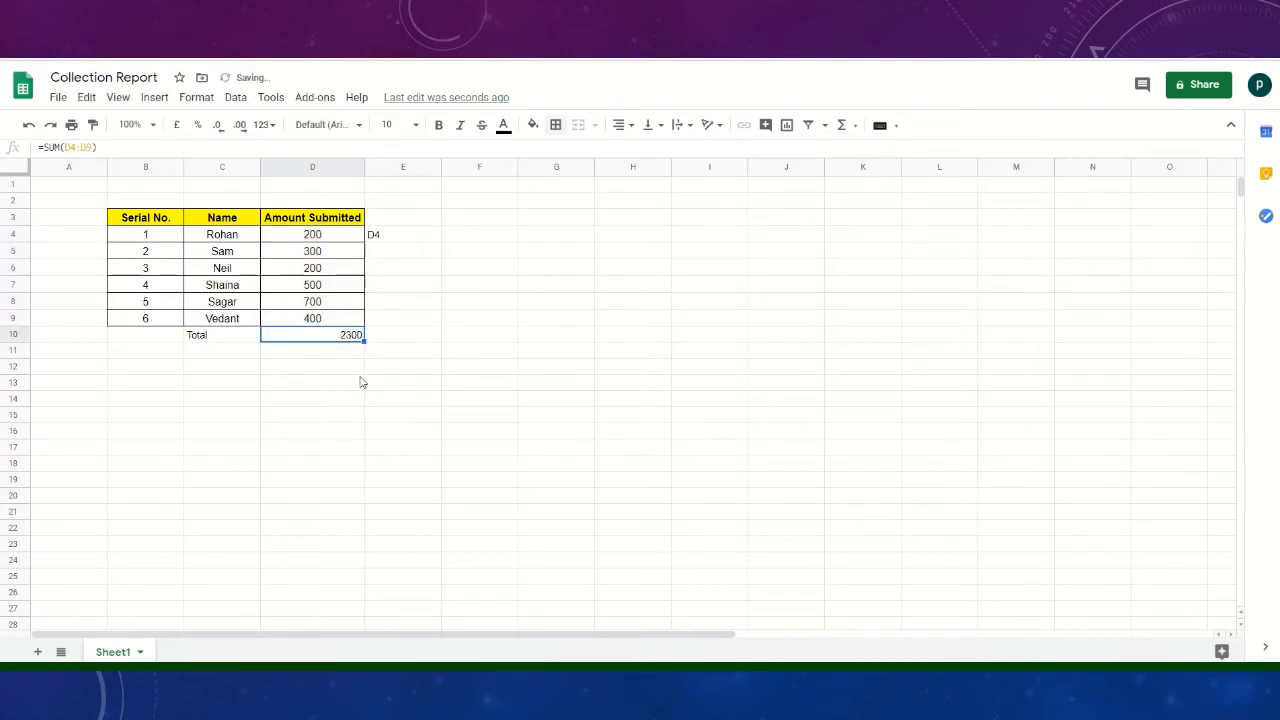
# - Enter the label Average in cell C11, below the Total label
pyautogui.click(233, 355)
pyautogui.write('A')
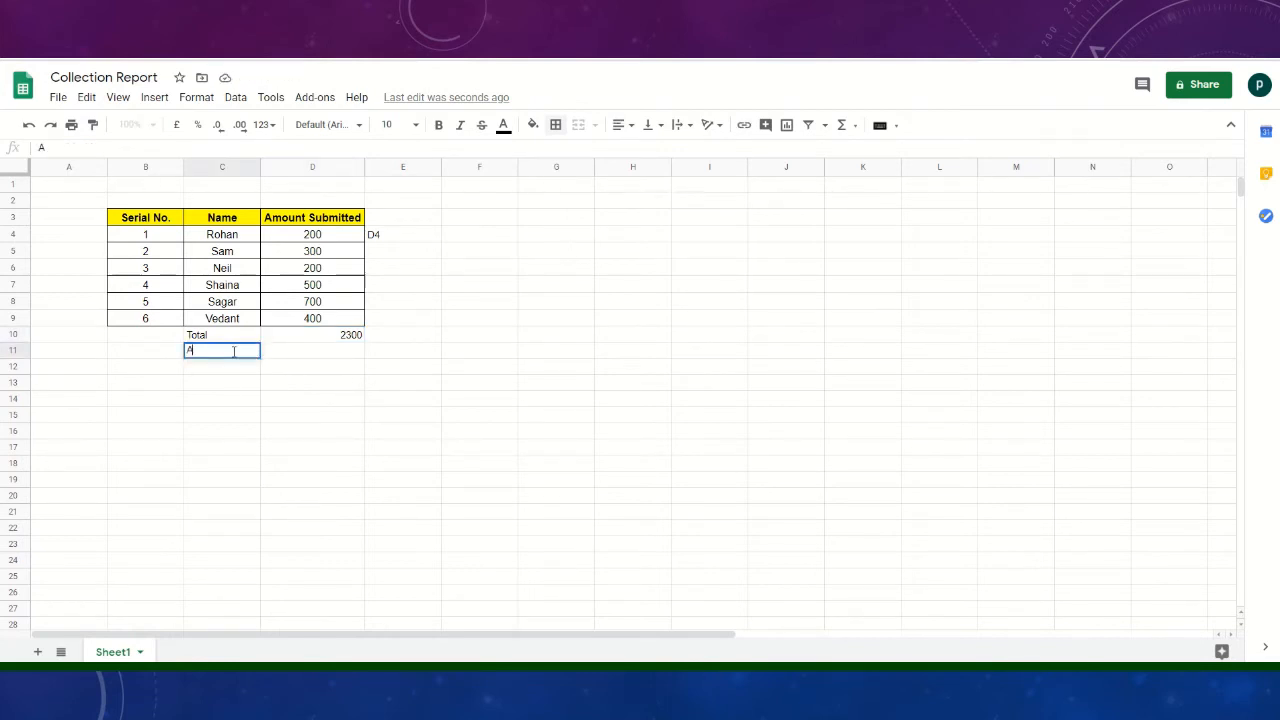
pyautogui.write('verage')
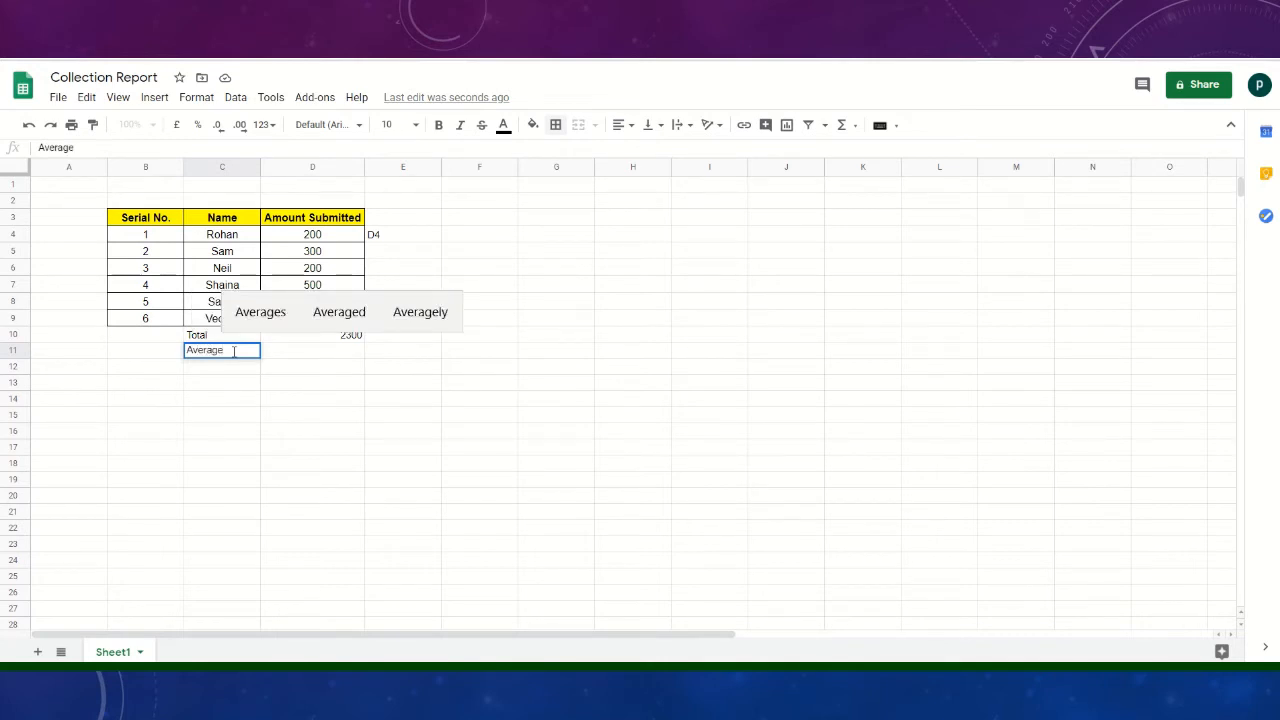
pyautogui.press('Tab')
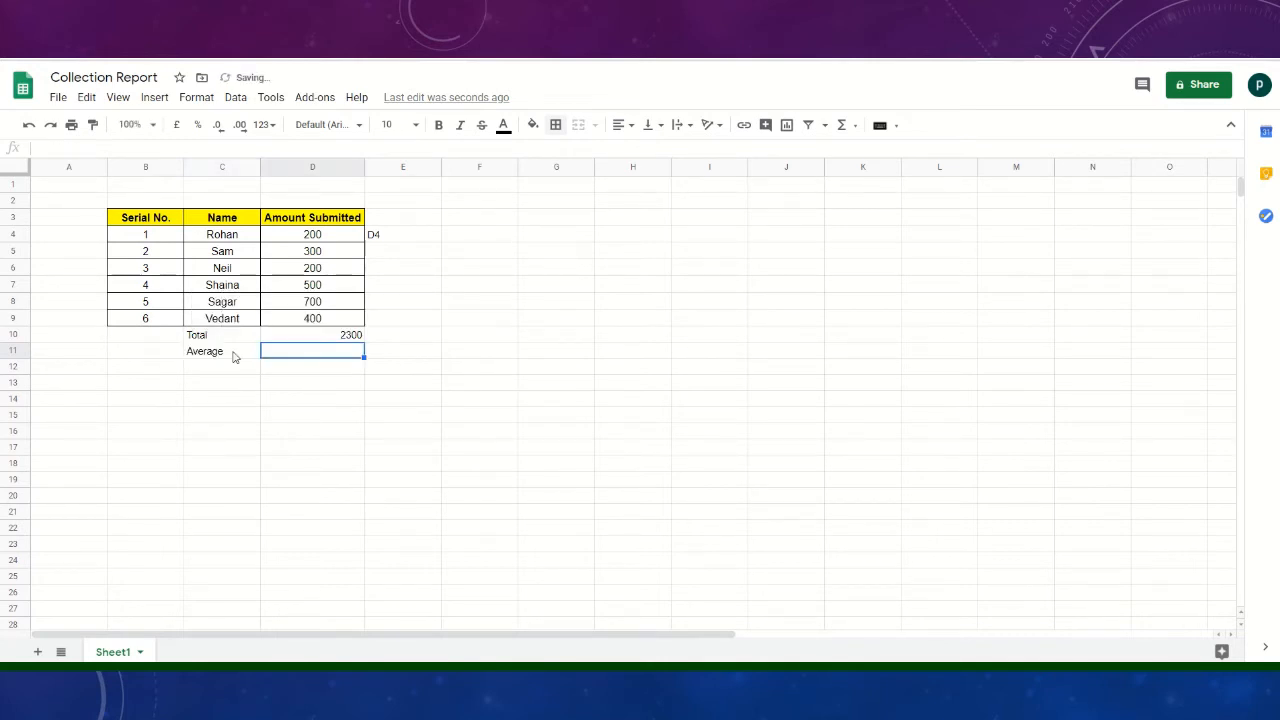
# - Calculate the average of the submitted amounts in cell D11 with the AVERAGE function over D4:D9
pyautogui.write('=')
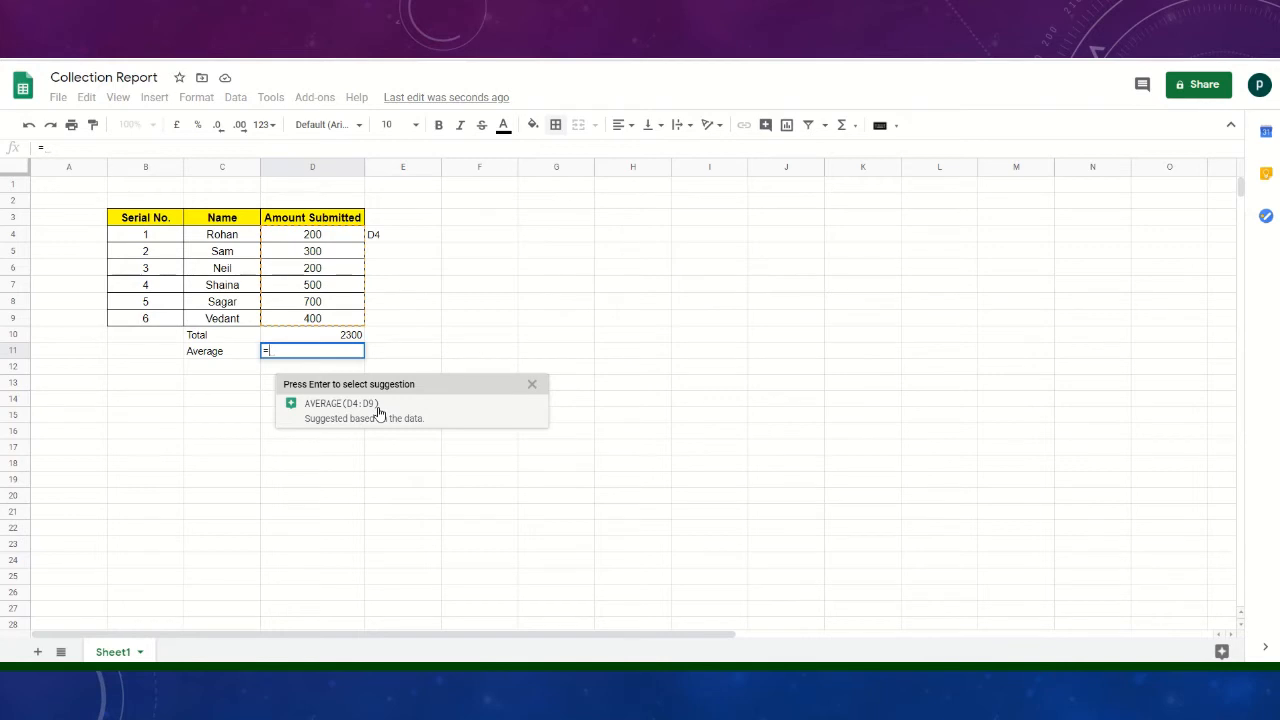
pyautogui.write('avera')
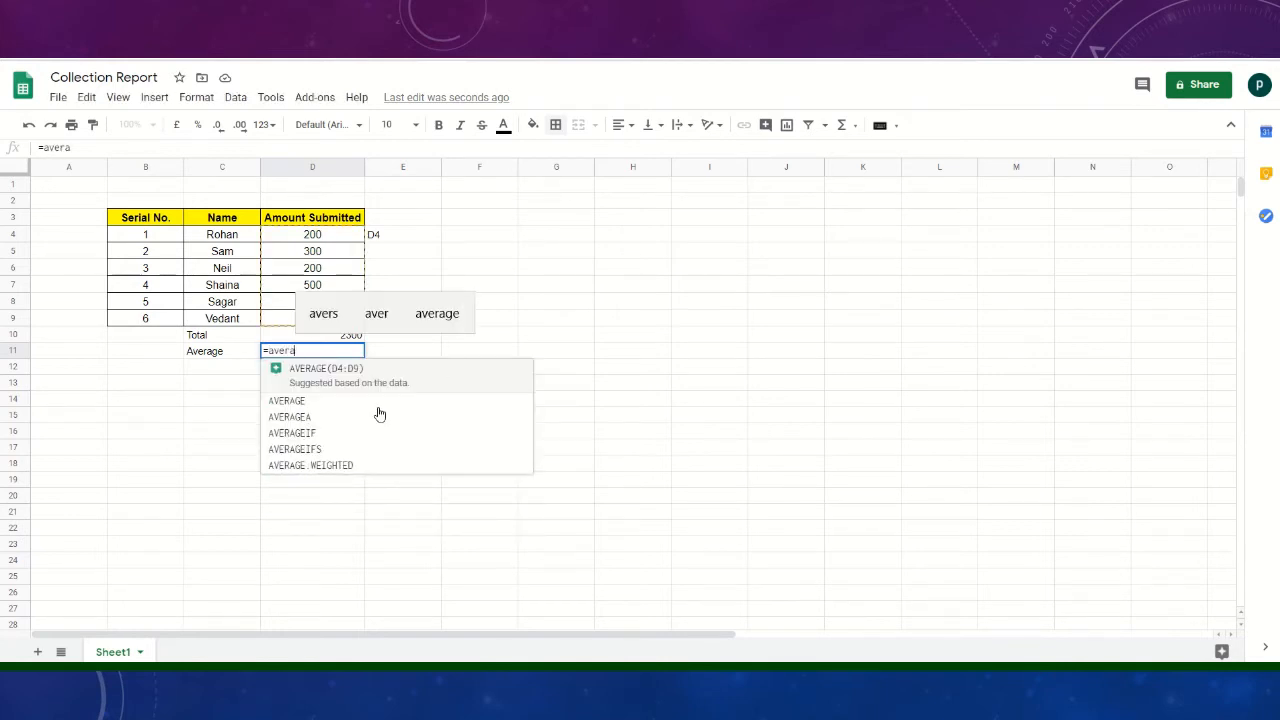
pyautogui.click(351, 402)
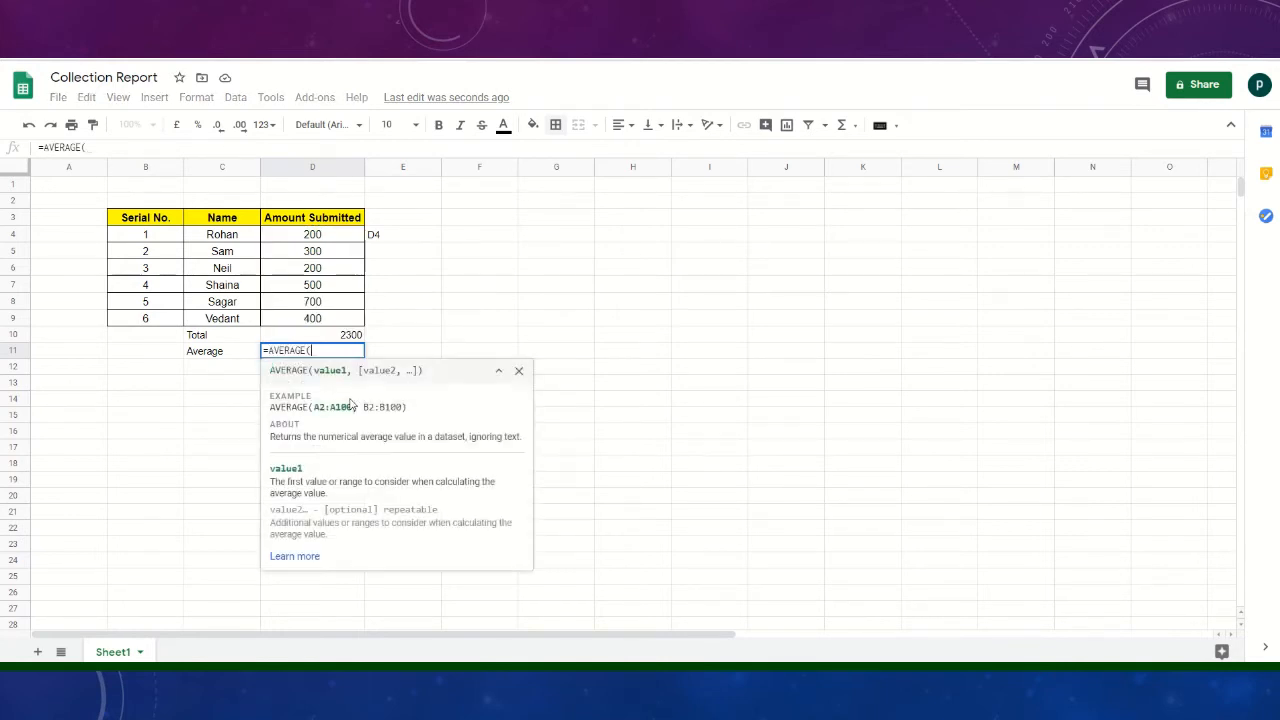
pyautogui.click(330, 234)
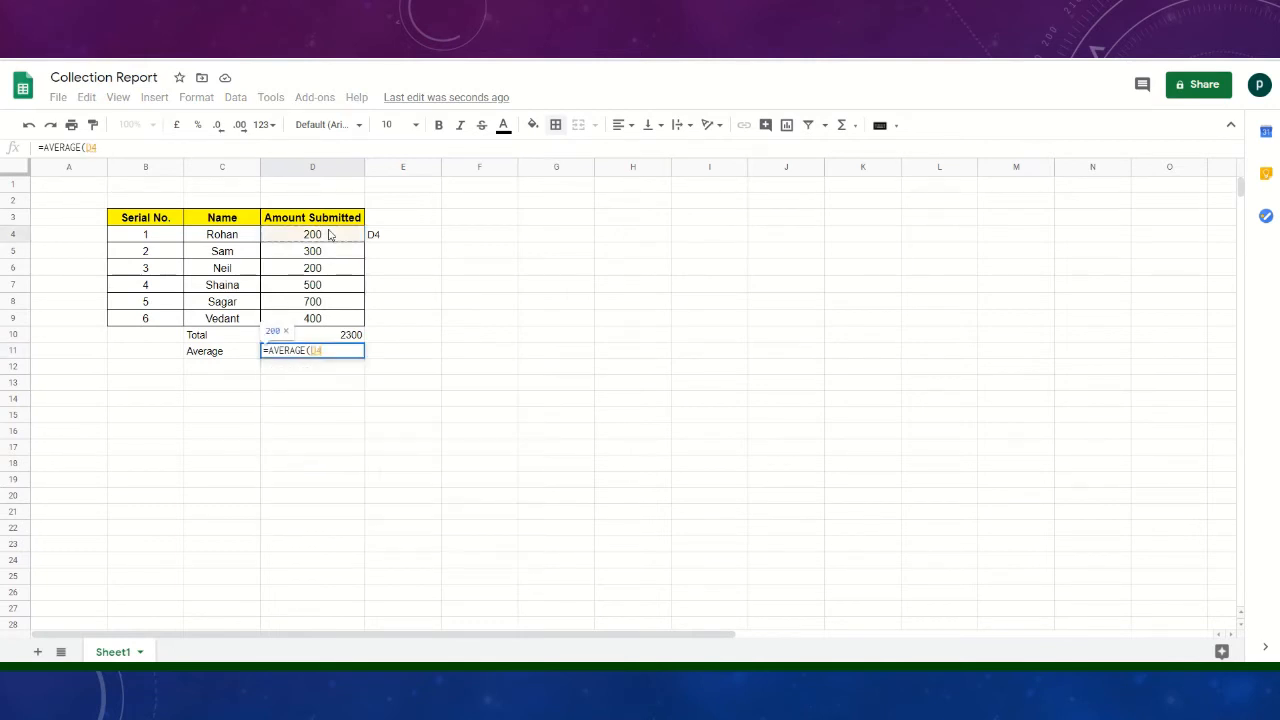
pyautogui.hotkey('shift', 'Down')
pyautogui.hotkey('shift', 'Down')
pyautogui.hotkey('shift', 'Down')
pyautogui.hotkey('shift', 'Down')
pyautogui.hotkey('shift', 'Down')
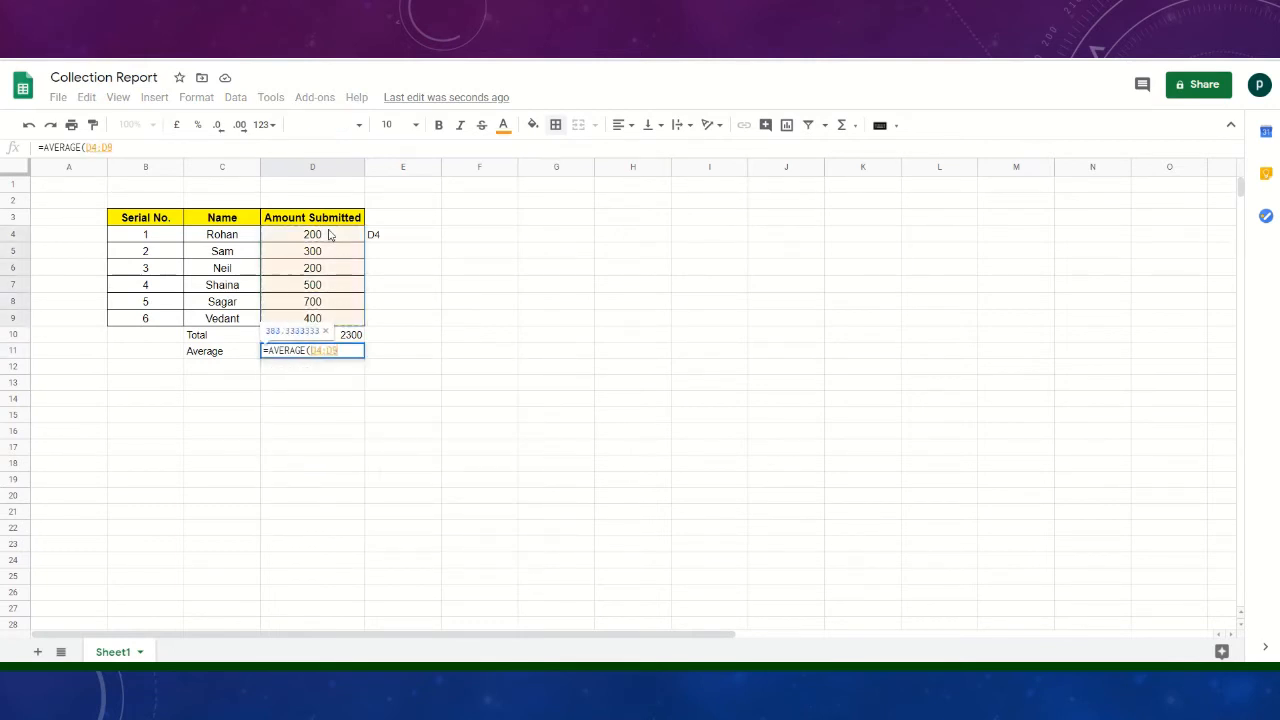
pyautogui.press('Return')
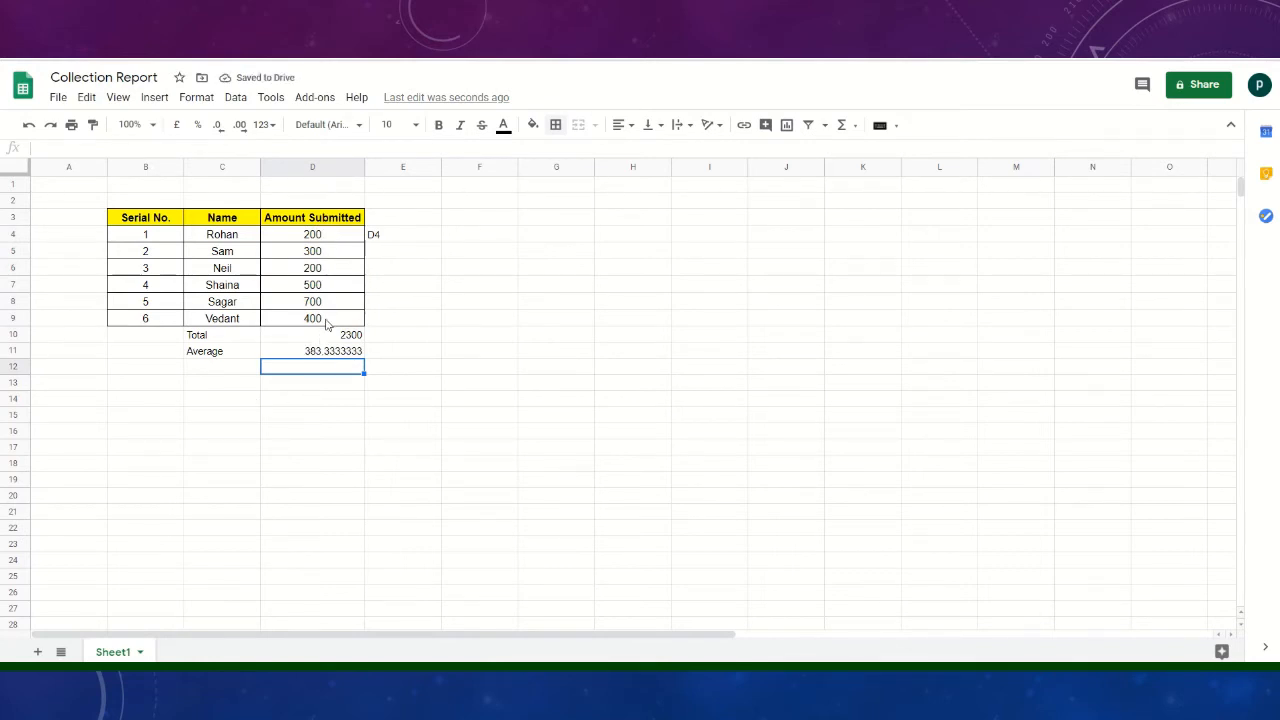
# - Enter the label Minimum in cell C12, below the Average label
pyautogui.click(226, 369)
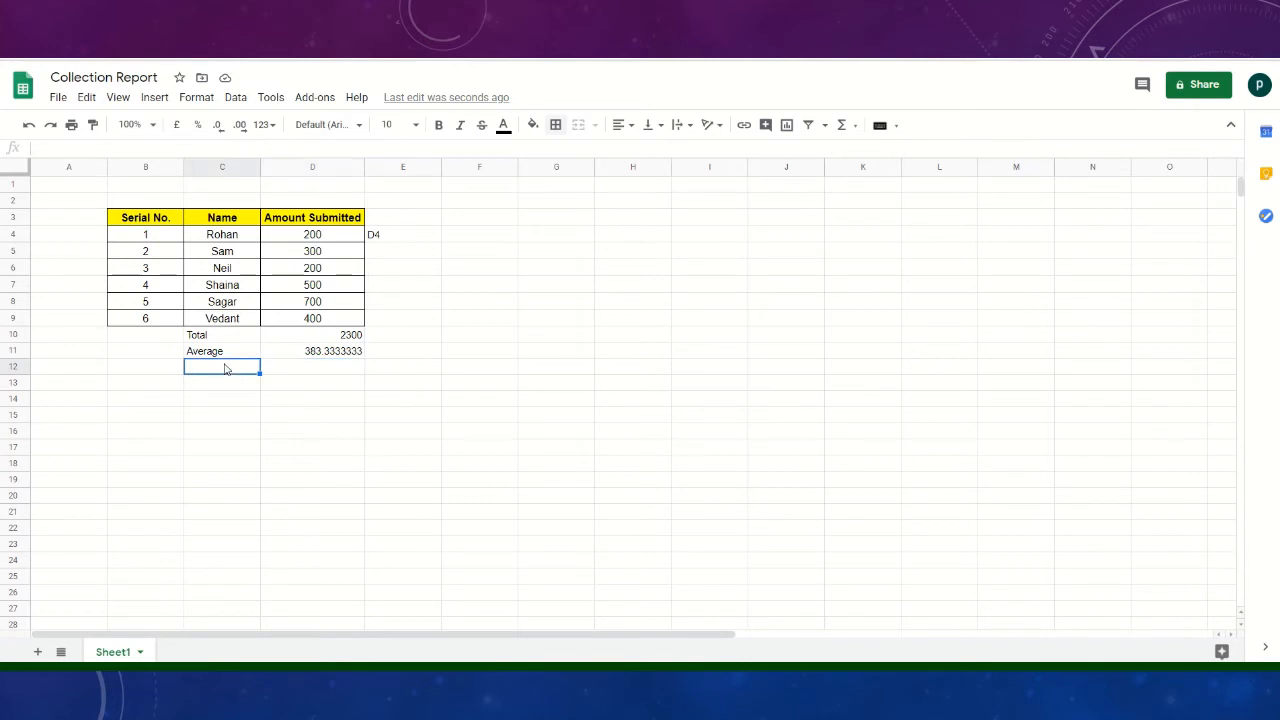
pyautogui.write('A')
pyautogui.press('BackSpace')
pyautogui.write('Minimum')
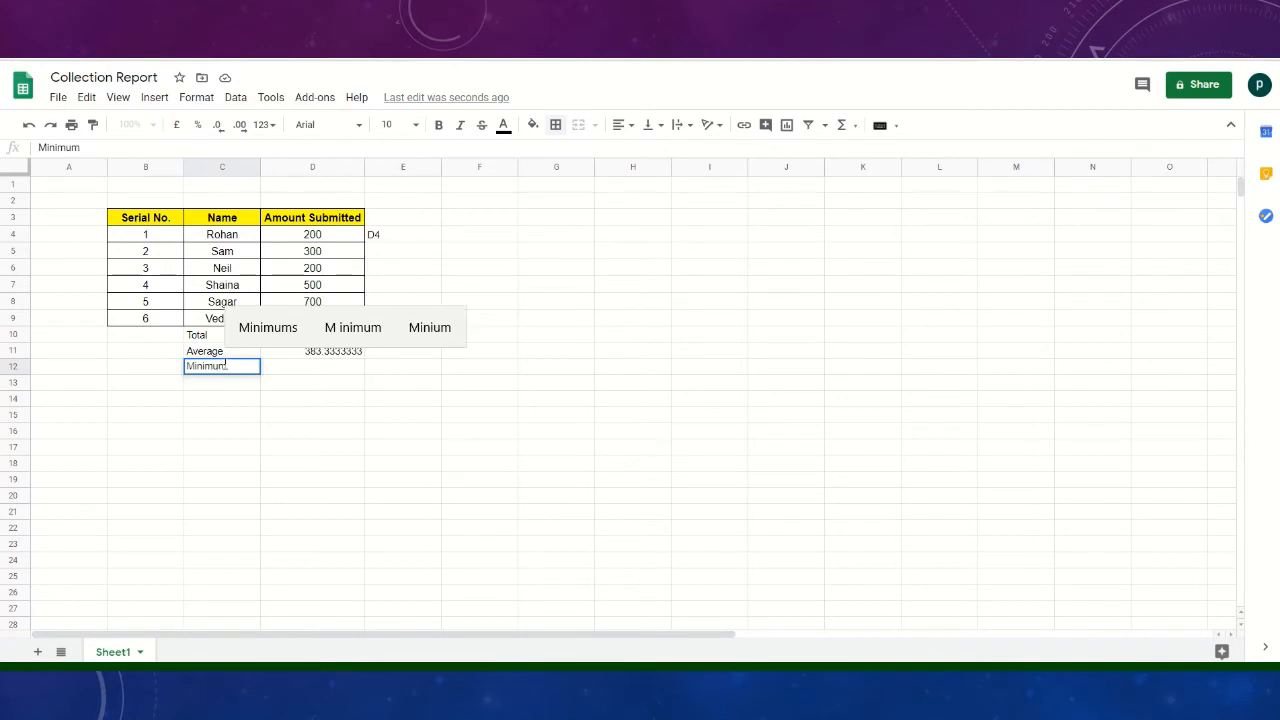
pyautogui.press('Tab')
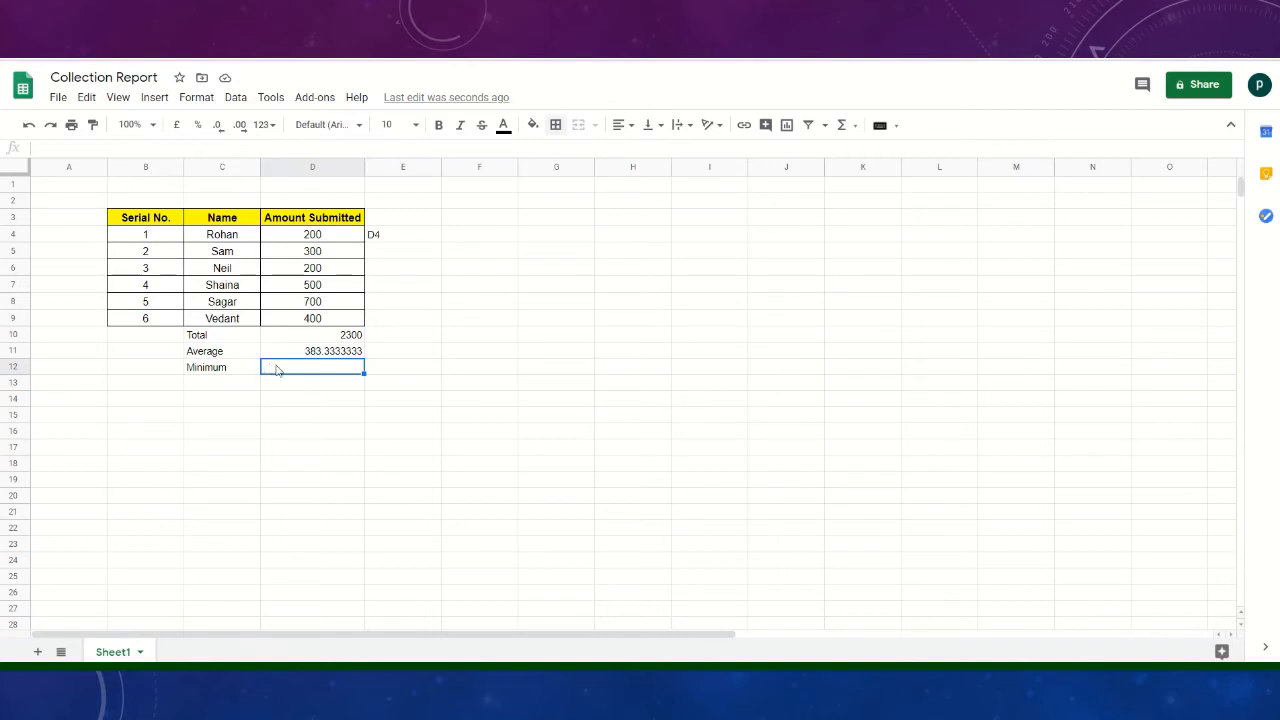
# - Find the smallest submitted amount in cell D12 with the MIN function over D4:D9
pyautogui.write('=')
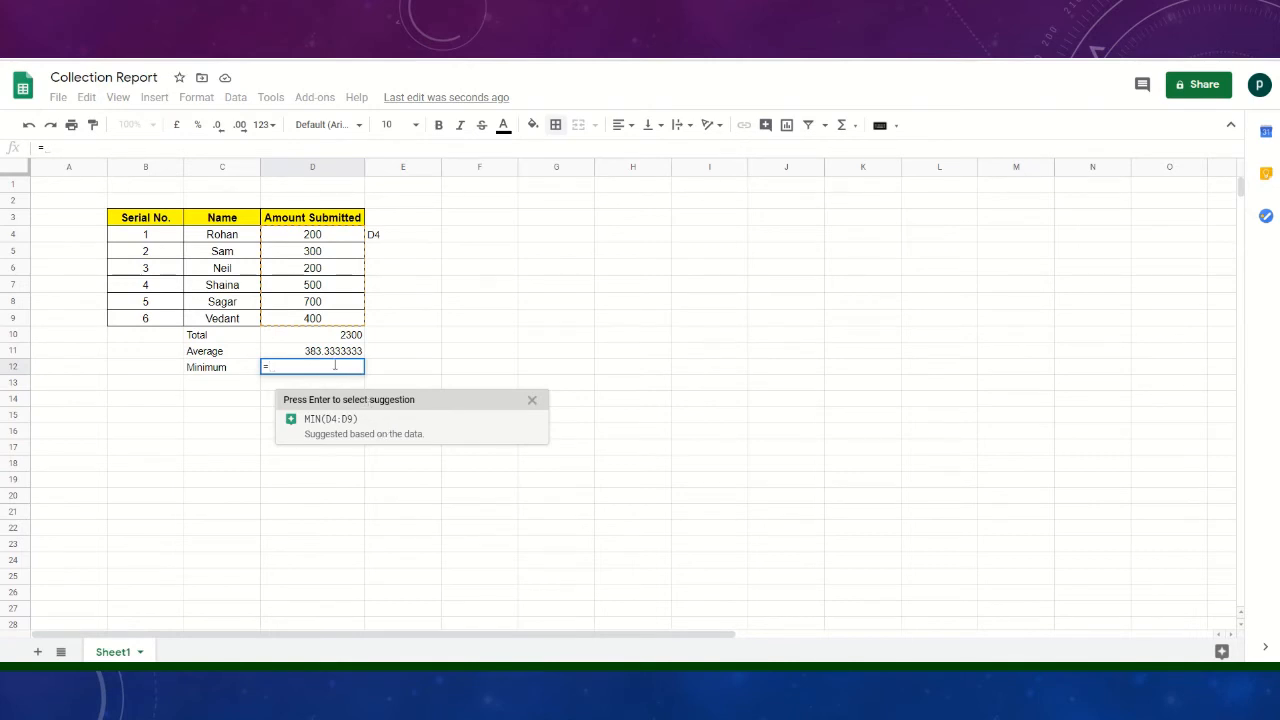
pyautogui.write('min')
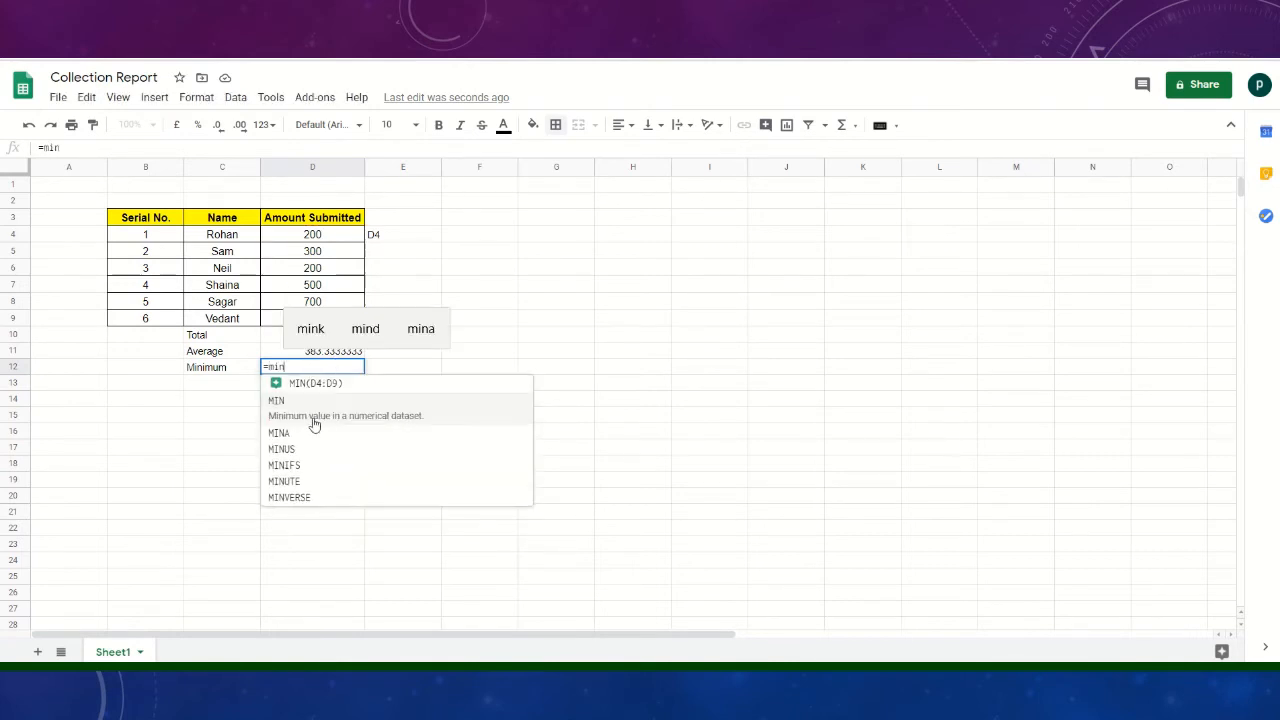
pyautogui.click(314, 414)
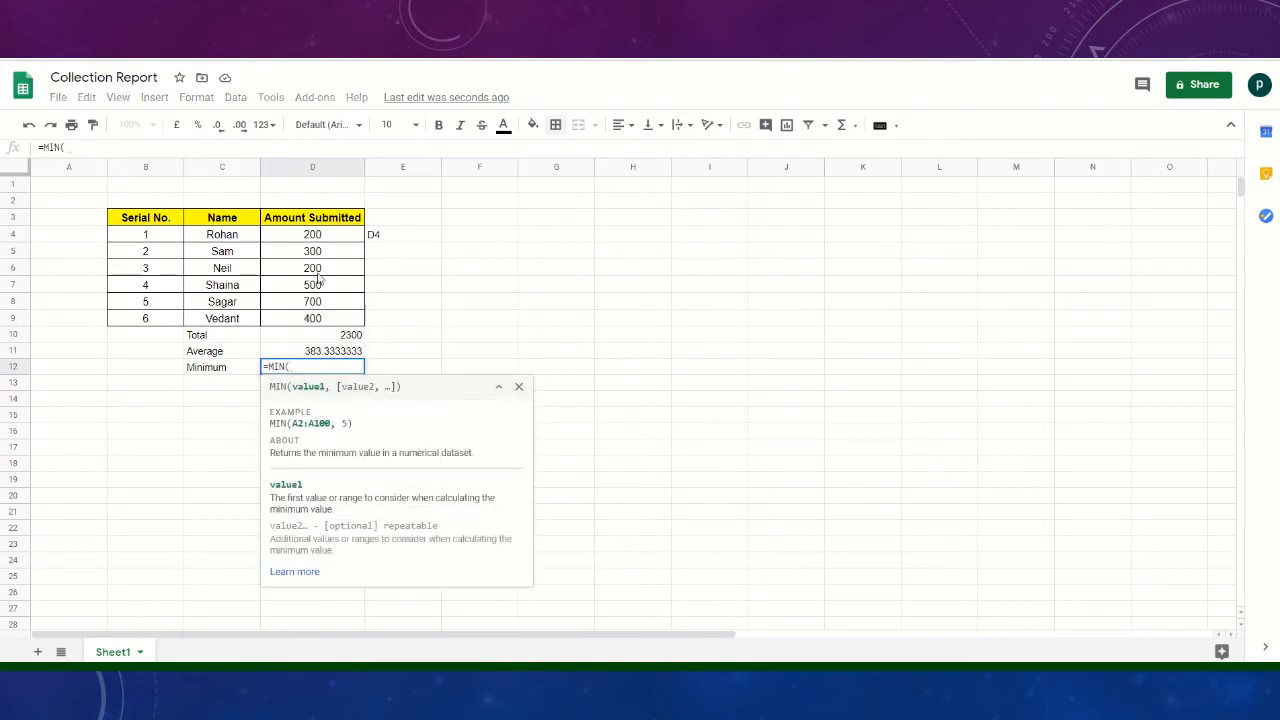
pyautogui.click(324, 238)
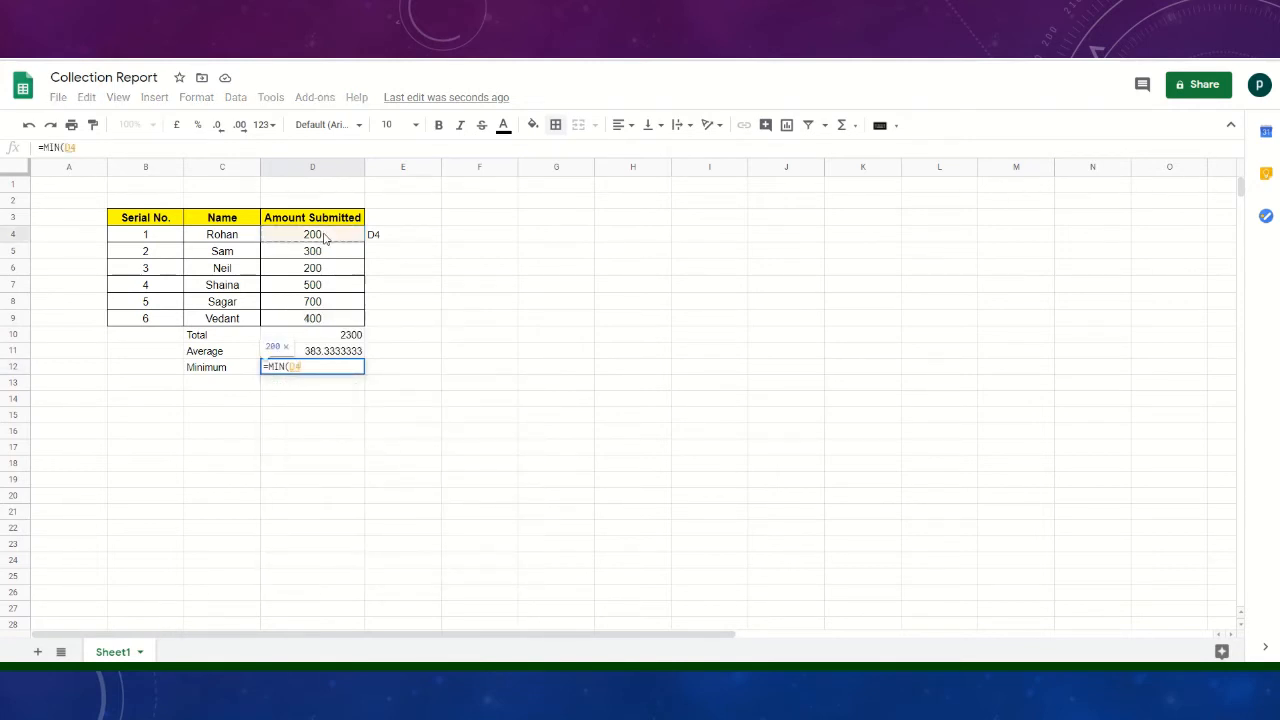
pyautogui.hotkey('shift', 'Down')
pyautogui.hotkey('shift', 'Down')
pyautogui.hotkey('shift', 'Down')
pyautogui.hotkey('shift', 'Down')
pyautogui.hotkey('shift', 'Down')
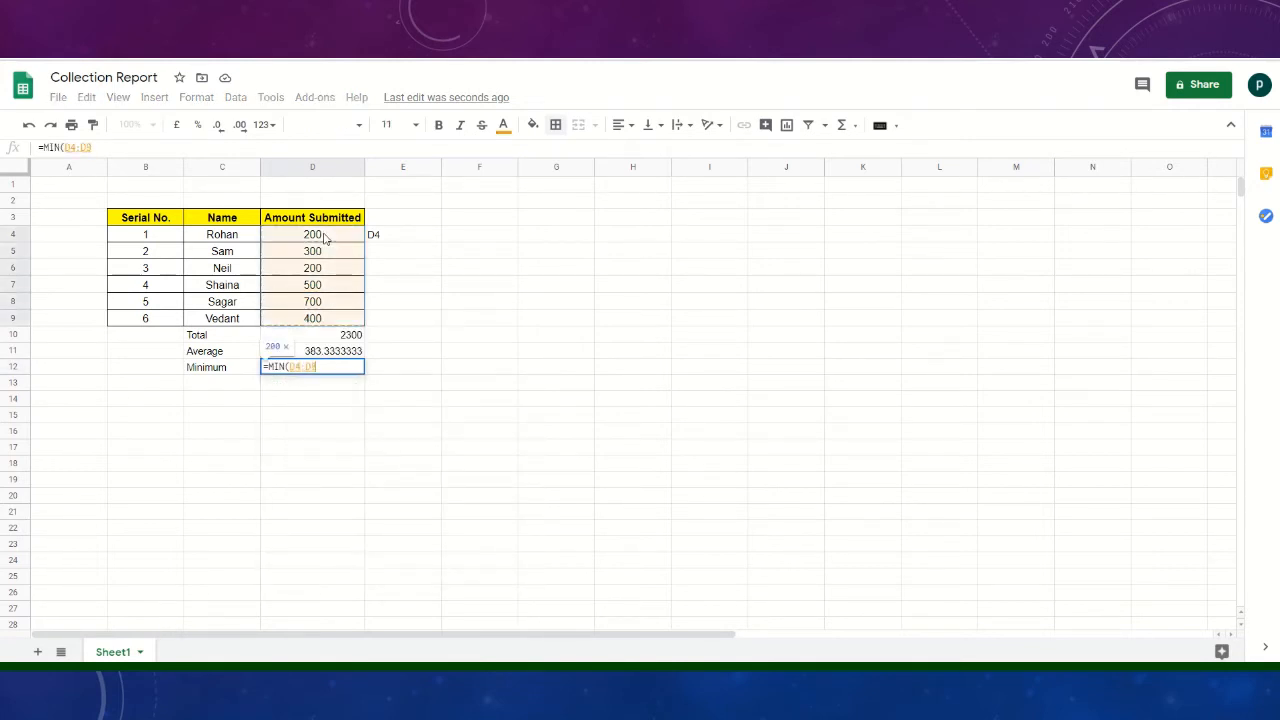
pyautogui.press('Return')
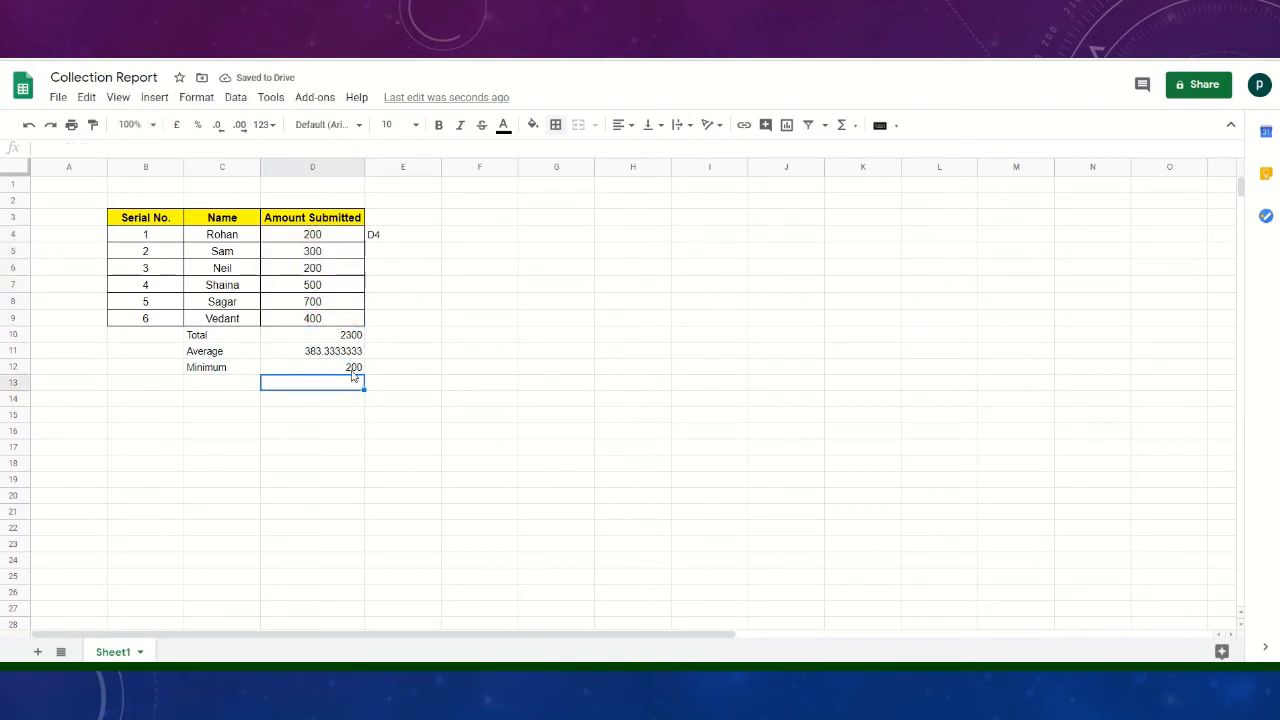
# - Enter the label Maximum in cell C13, below the Minimum label
pyautogui.click(202, 386)
pyautogui.write('m')
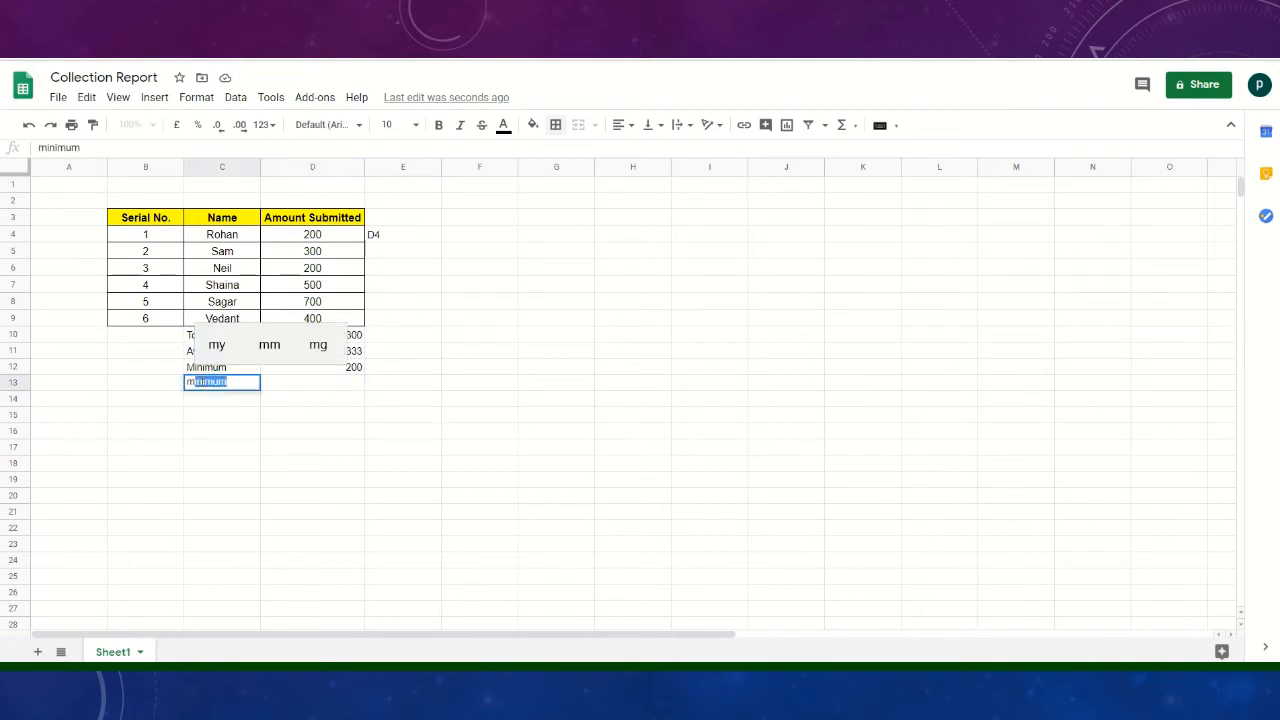
pyautogui.press('BackSpace')
pyautogui.press('BackSpace')
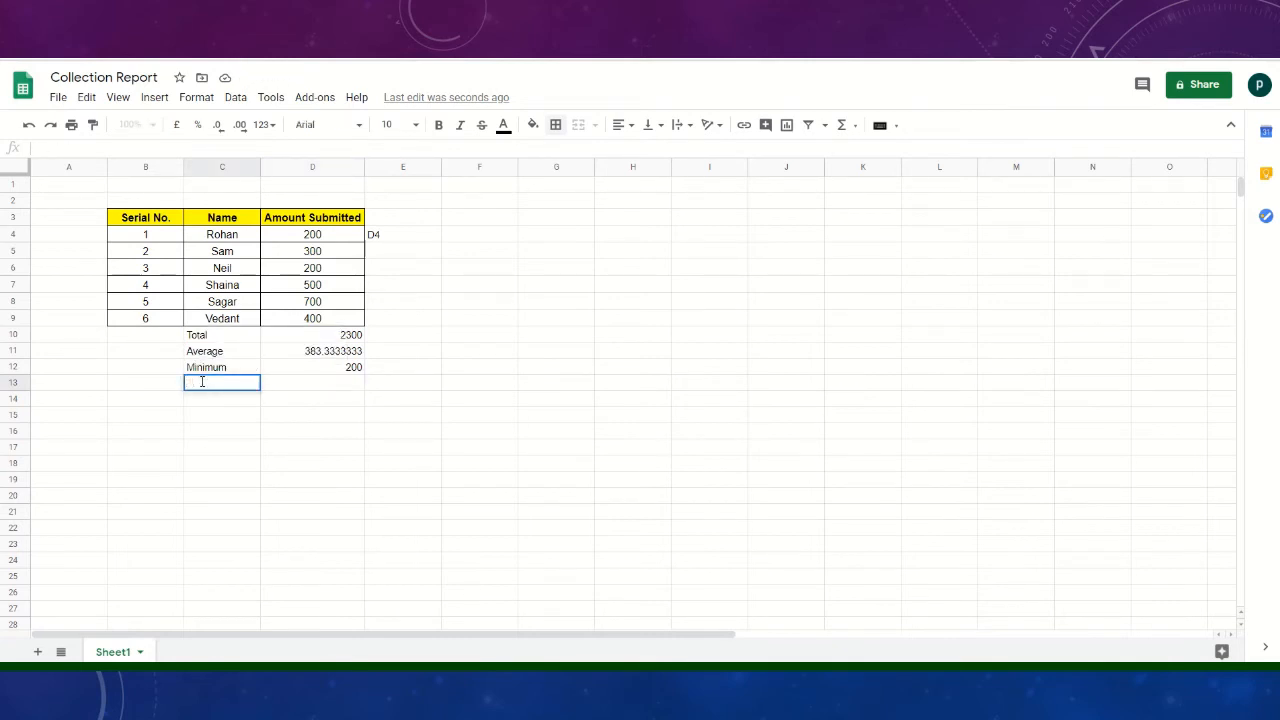
pyautogui.write('Maximum')
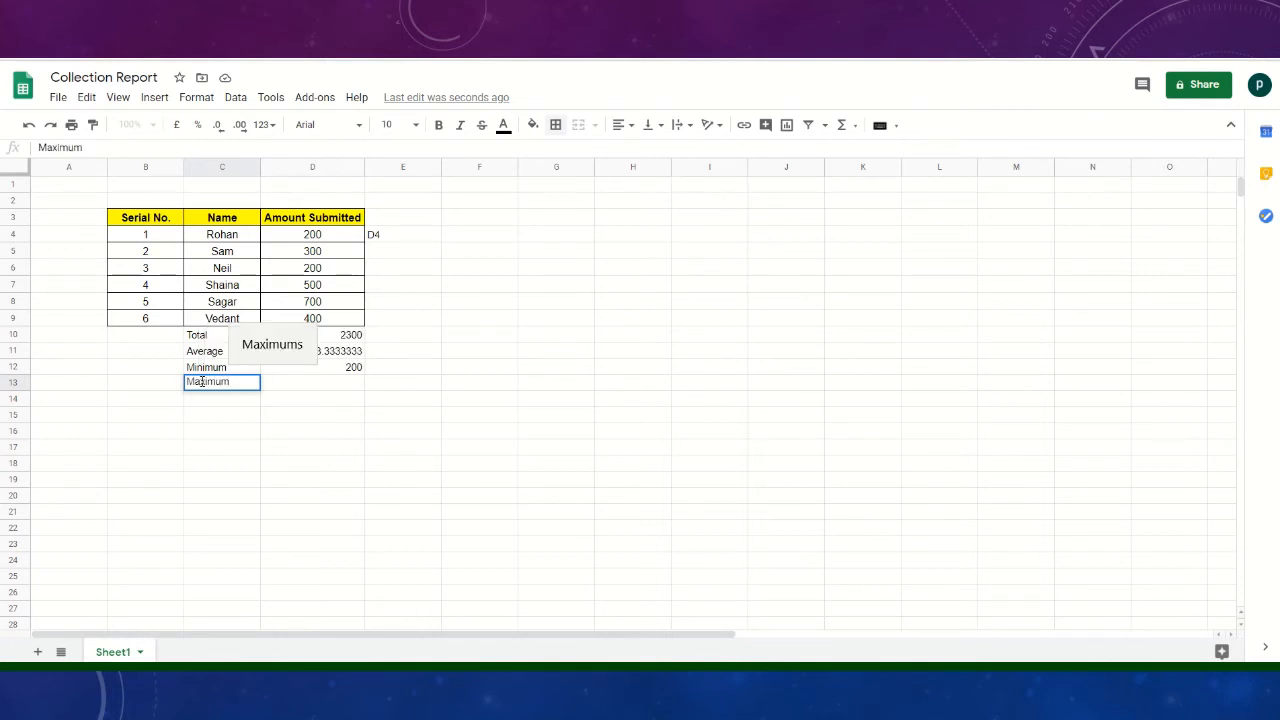
pyautogui.press('Tab')
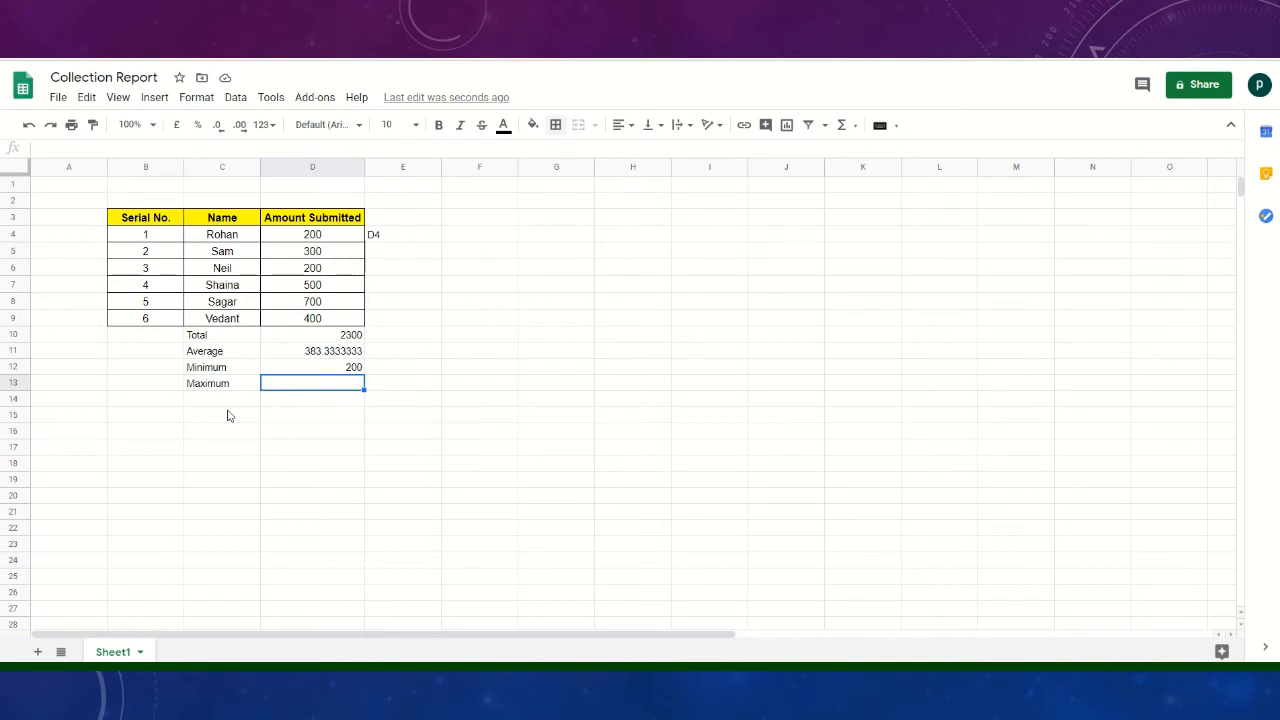
# - Find the largest submitted amount in cell D13 with the MAX function over D4:D9
pyautogui.write('=')
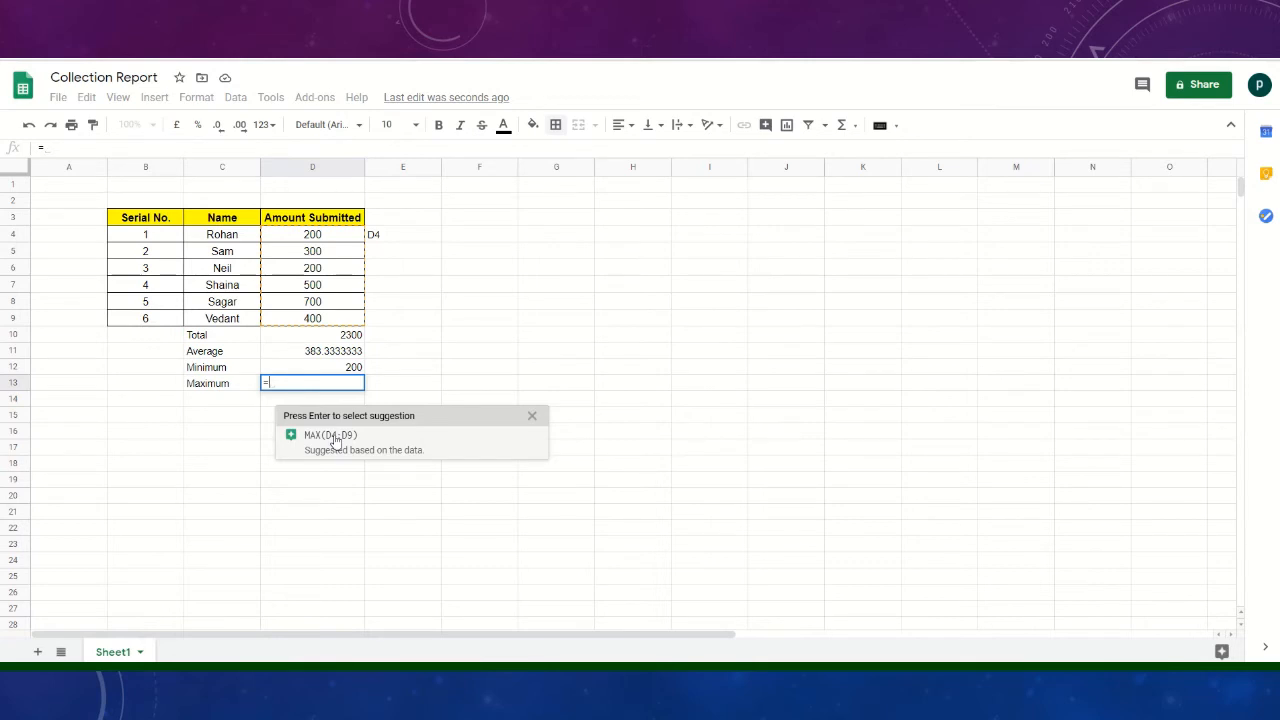
pyautogui.write('max')
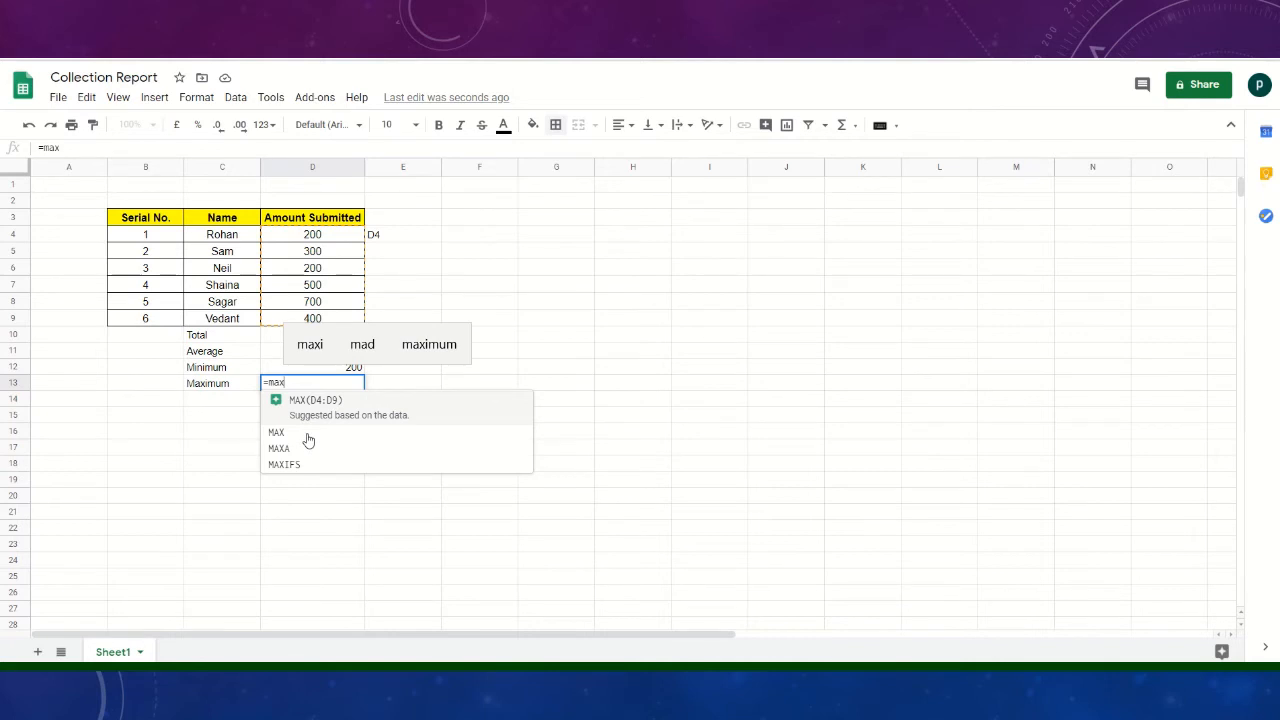
pyautogui.click(336, 436)
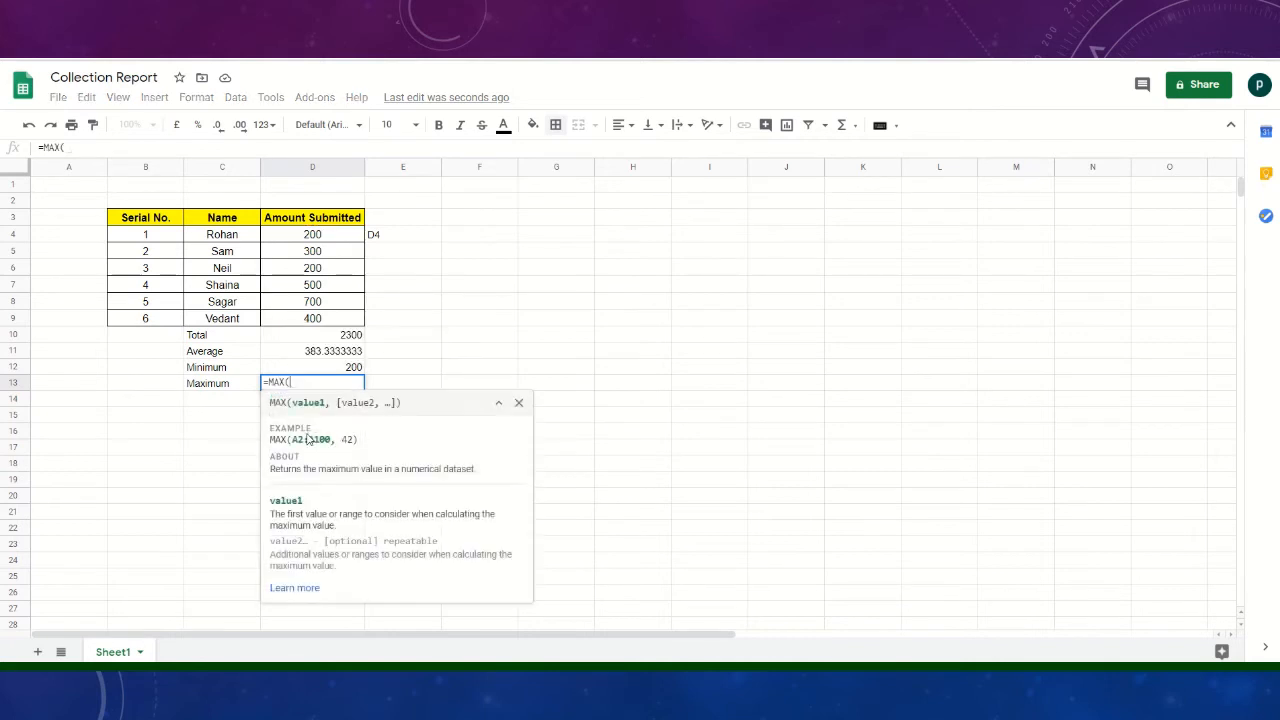
pyautogui.click(325, 238)
pyautogui.hotkey('shift', 'Down')
pyautogui.hotkey('shift', 'Down')
pyautogui.hotkey('shift', 'Down')
pyautogui.hotkey('shift', 'Down')
pyautogui.hotkey('shift', 'Down')
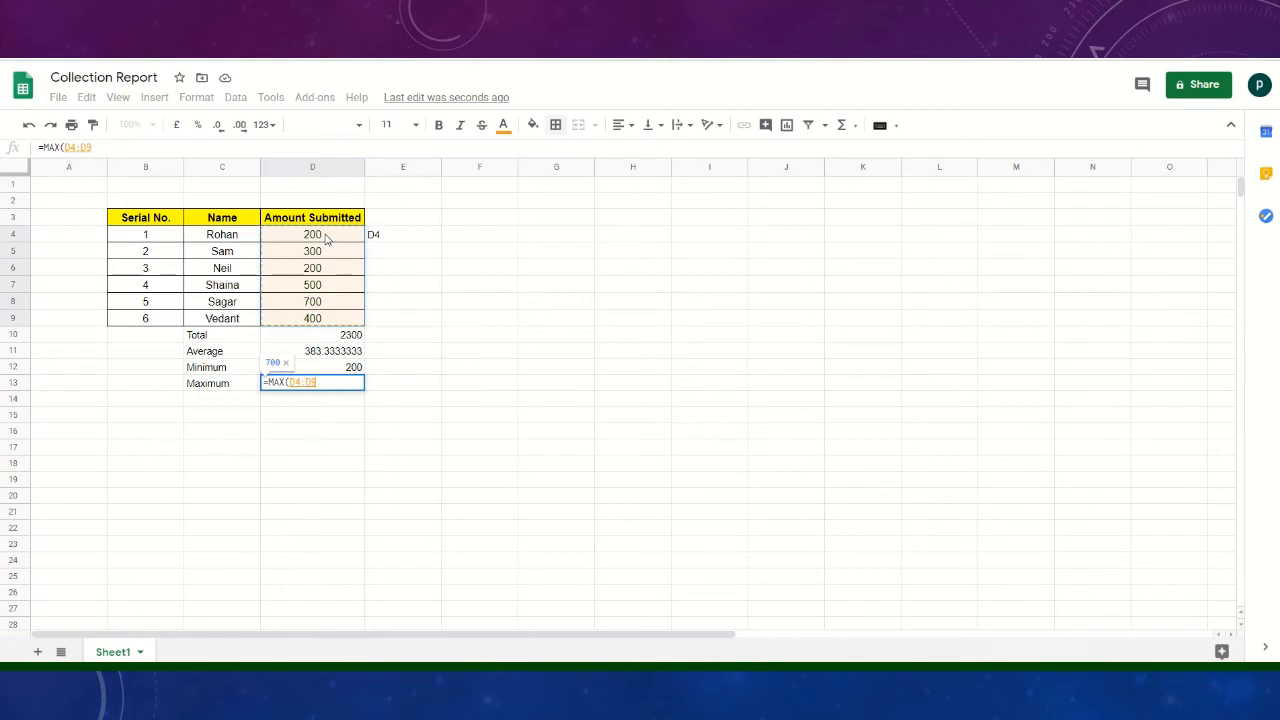
pyautogui.press('Return')
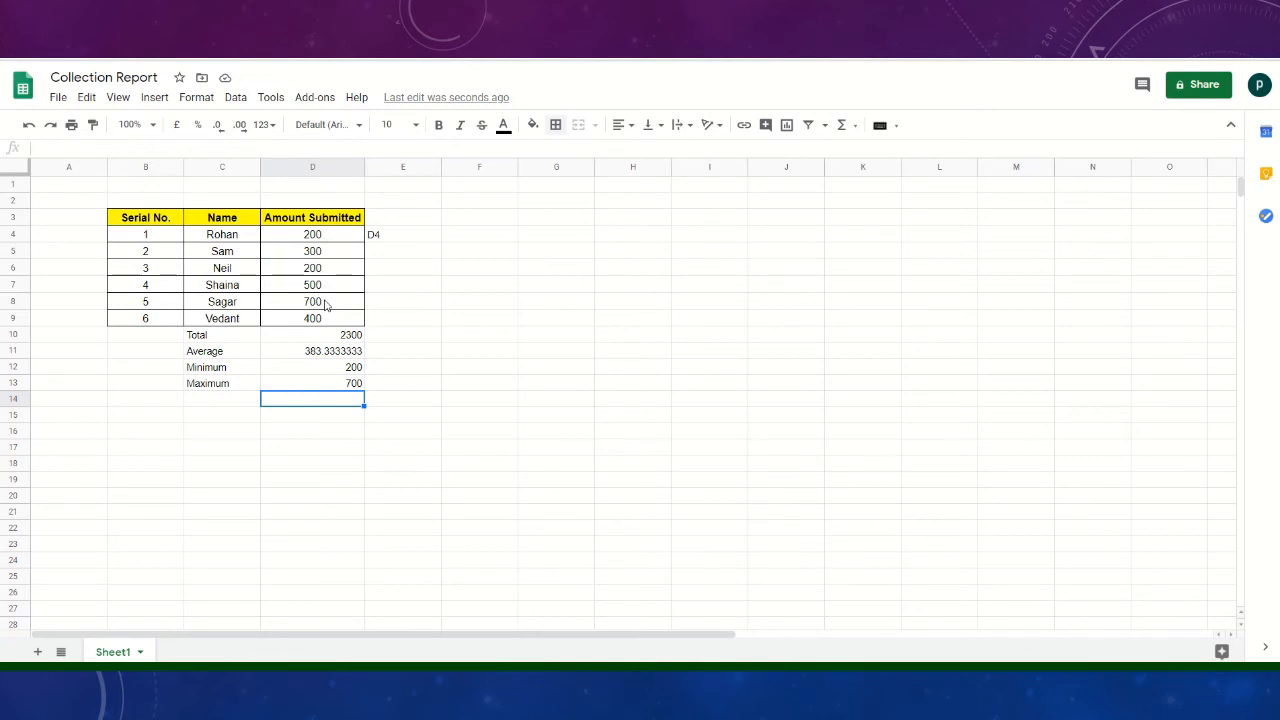
# - Review the total, average, minimum and maximum formulas in cells D10 to D13
pyautogui.click(235, 340)
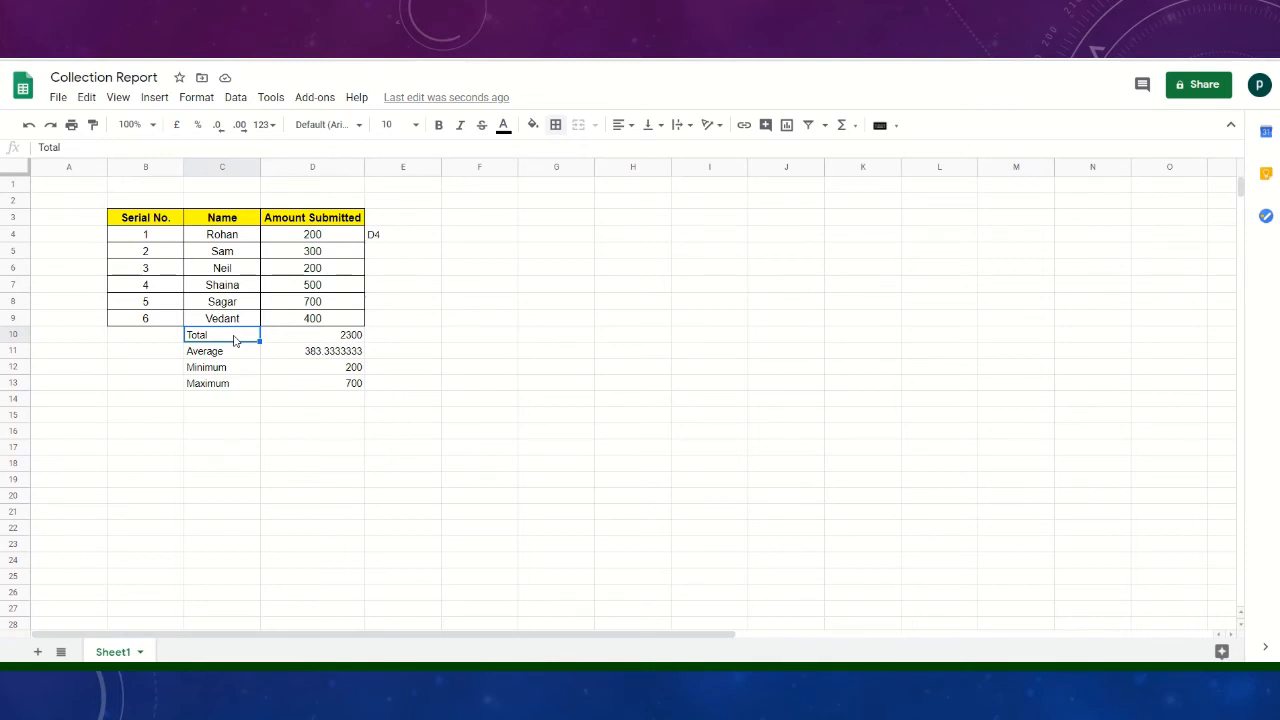
pyautogui.click(280, 340)
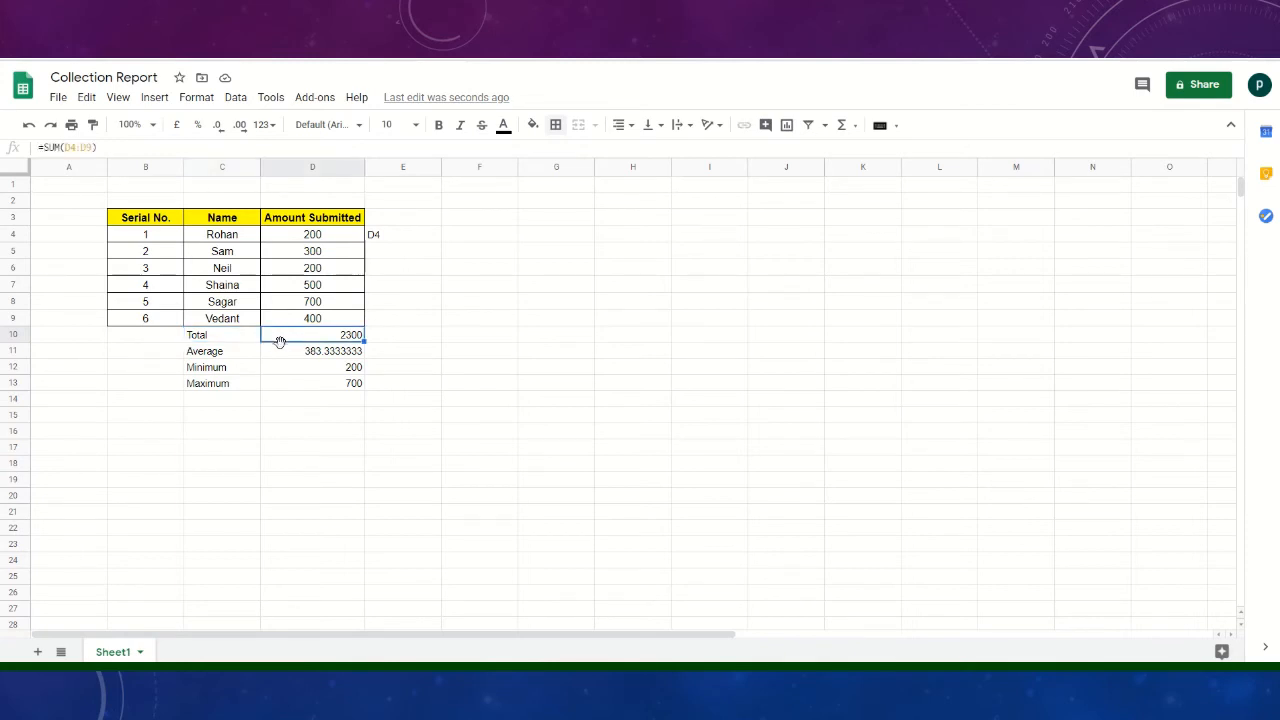
pyautogui.click(285, 356)
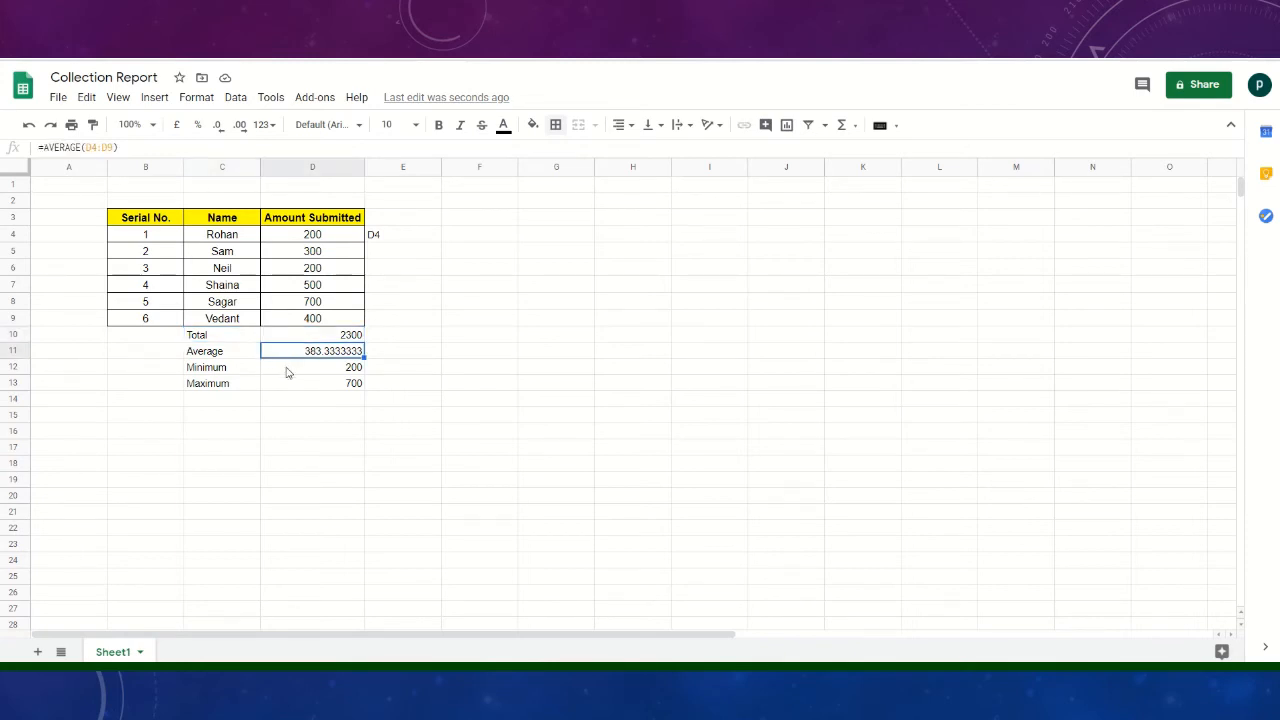
pyautogui.click(287, 373)
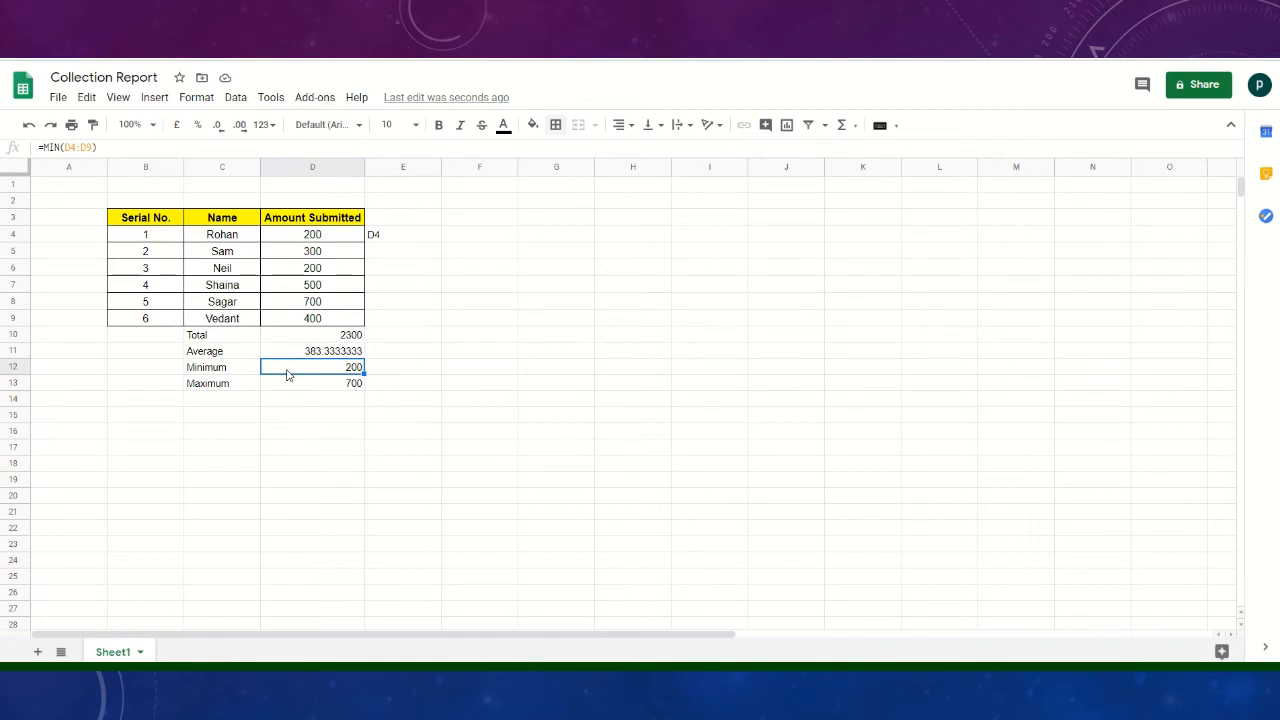
pyautogui.click(289, 386)
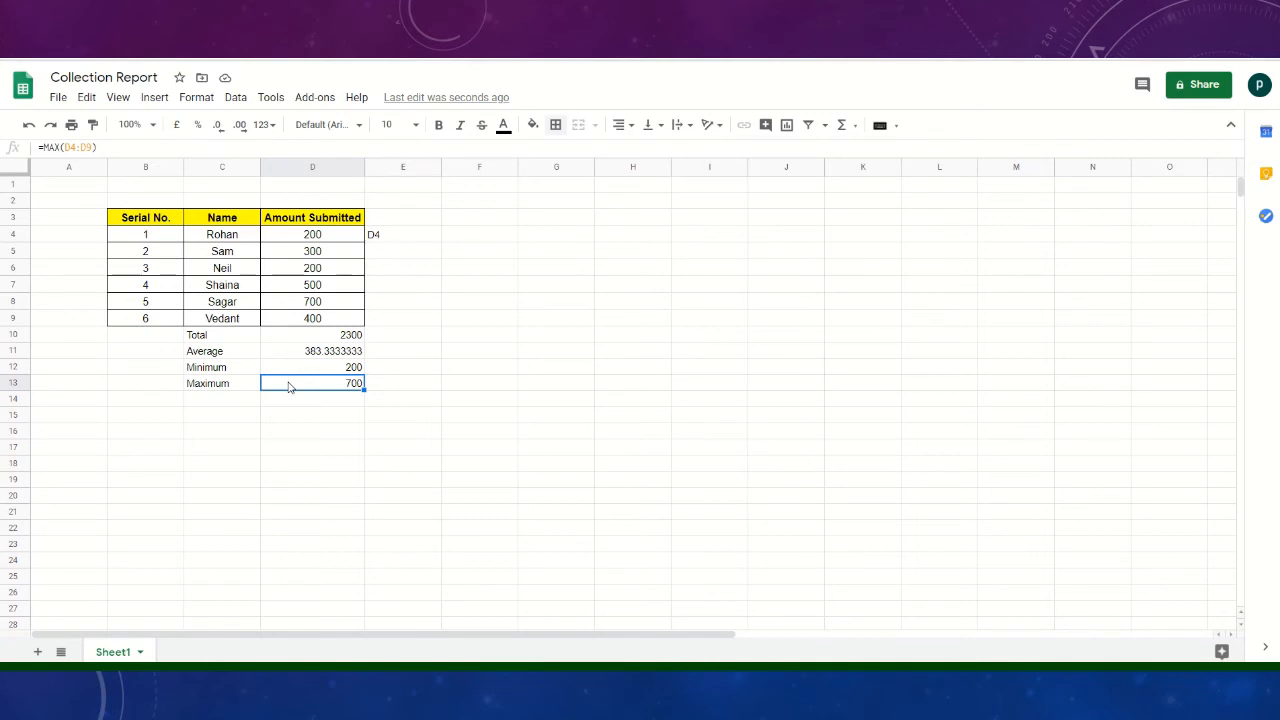
pyautogui.click(297, 369)
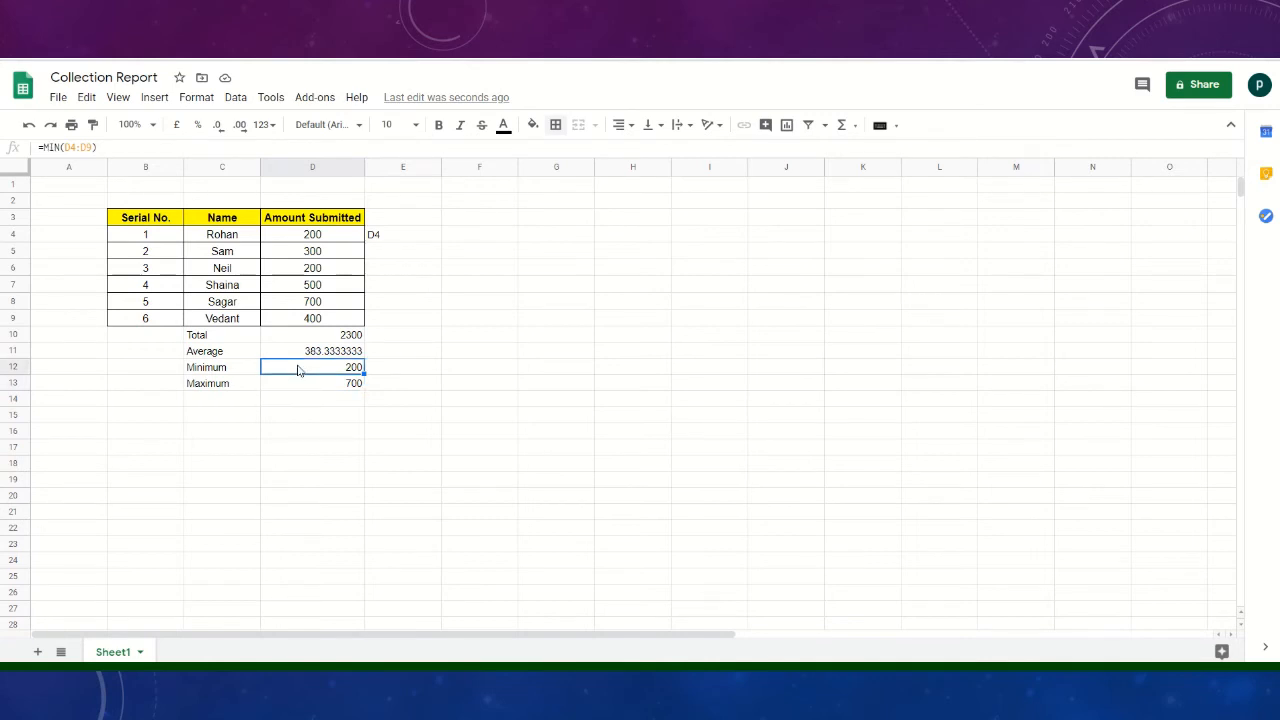
pyautogui.click(298, 353)
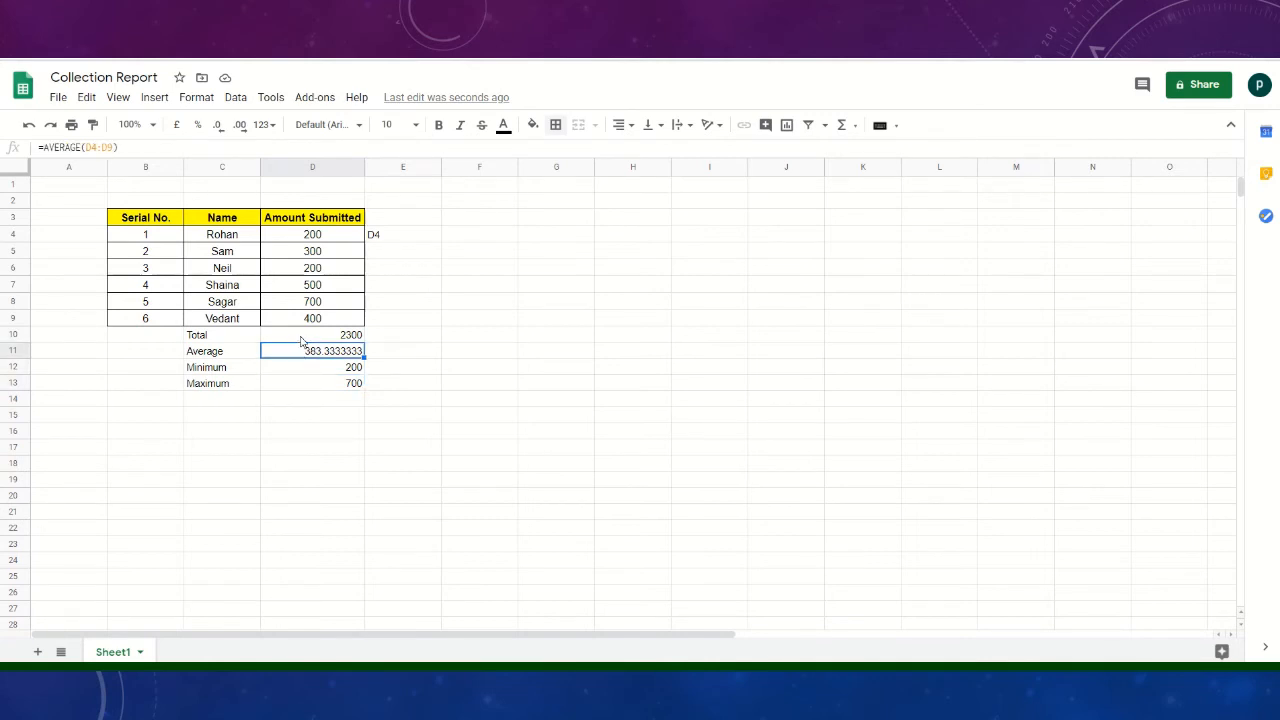
pyautogui.click(301, 340)
pyautogui.click(307, 384)
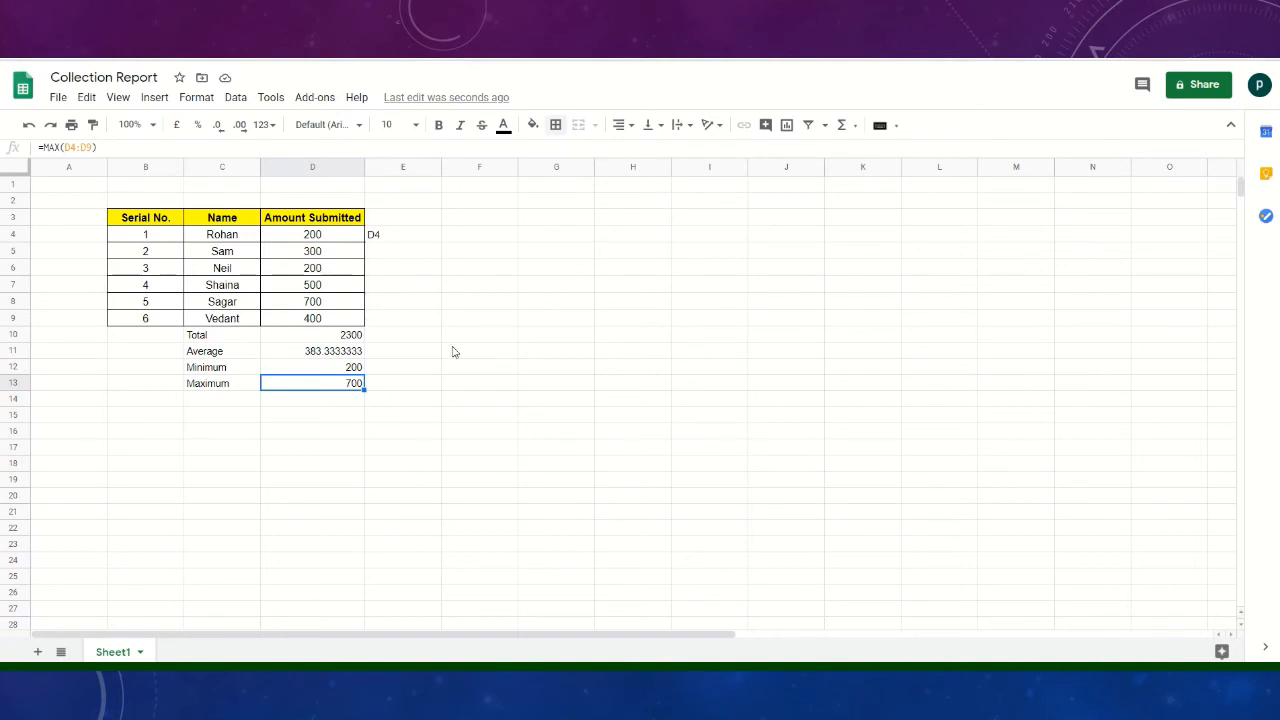
# - Examine the available fonts and font sizes for the header row B3:D3 without changing them
pyautogui.click(170, 219)
pyautogui.hotkey('shift', 'Right')
pyautogui.hotkey('shift', 'Right')
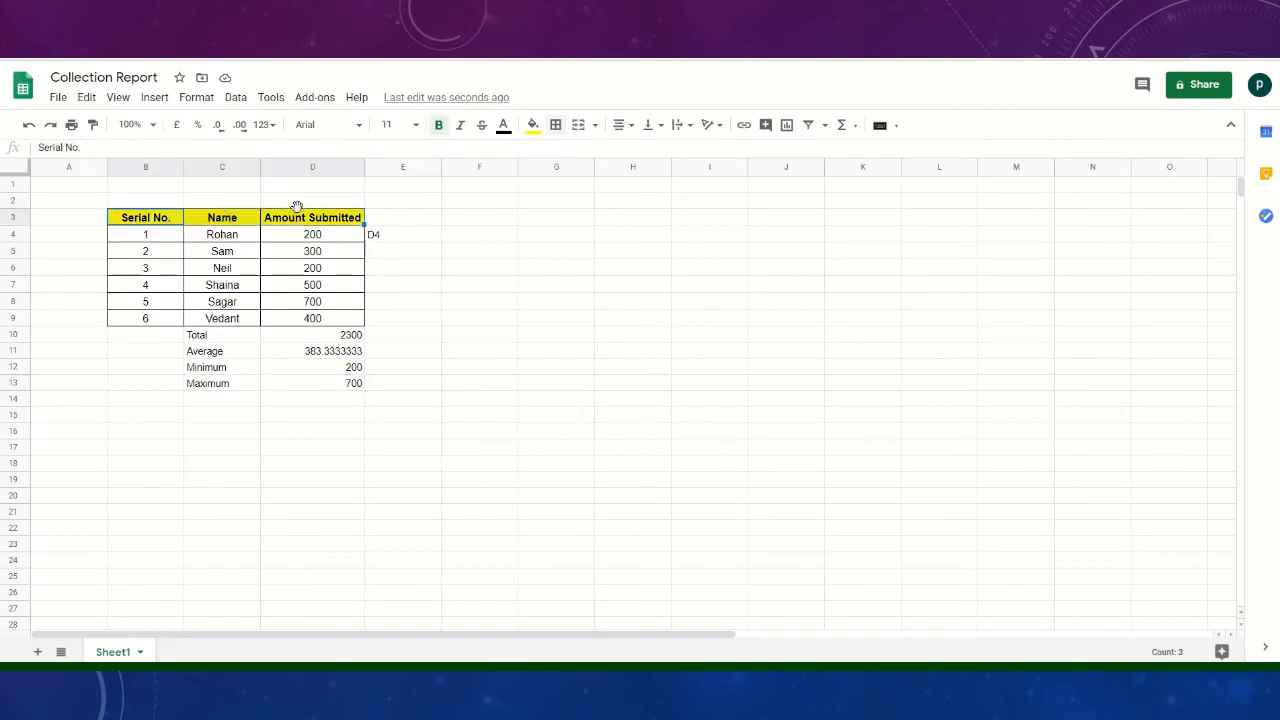
pyautogui.click(357, 134)
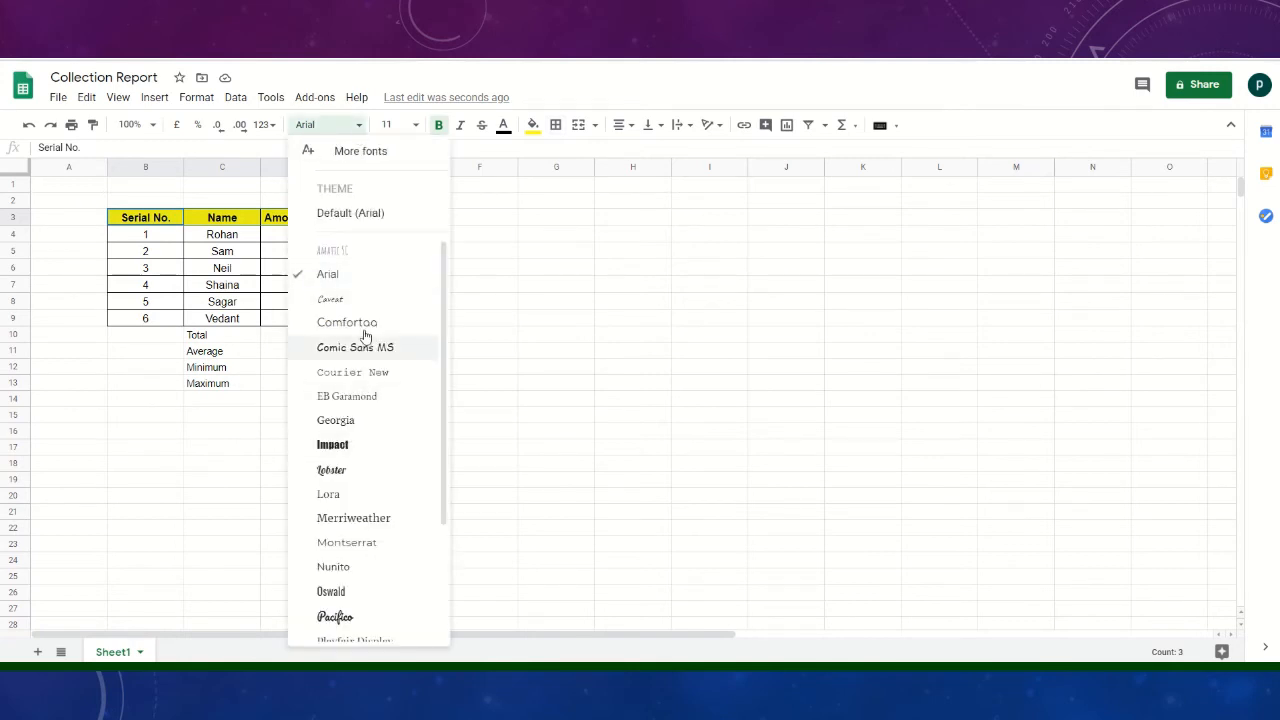
pyautogui.click(420, 126)
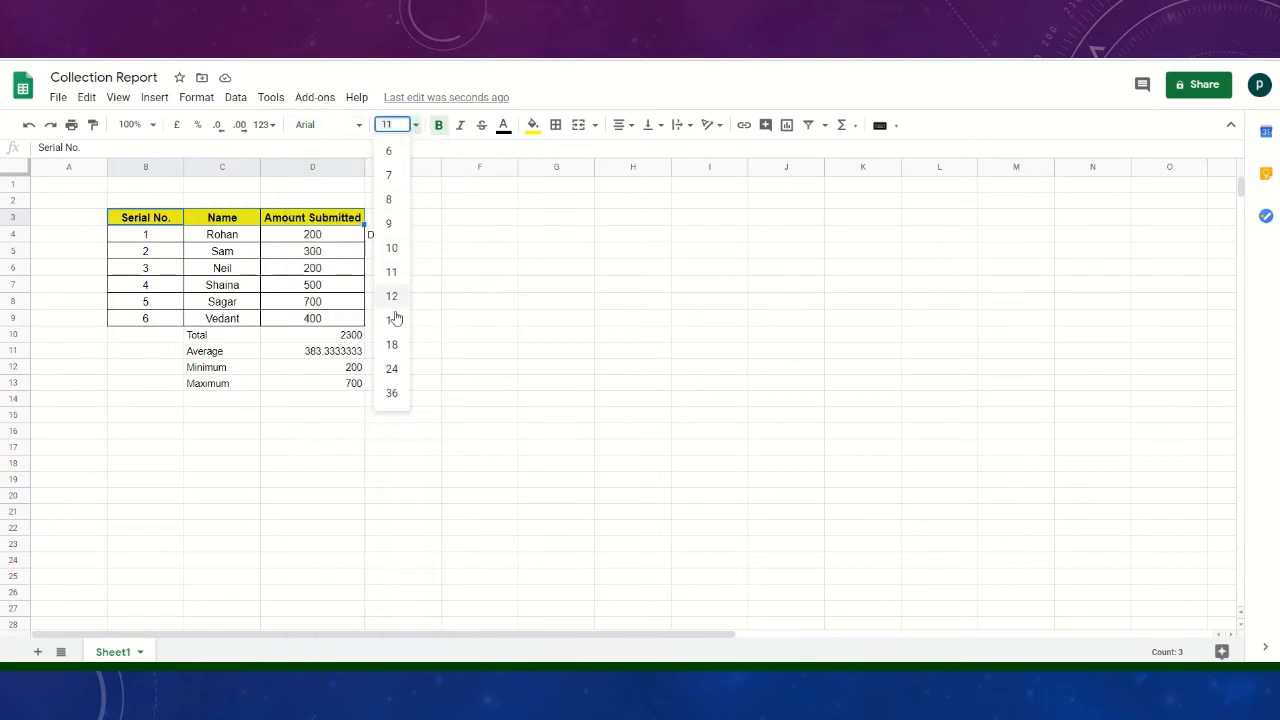
pyautogui.click(468, 286)
pyautogui.click(275, 463)
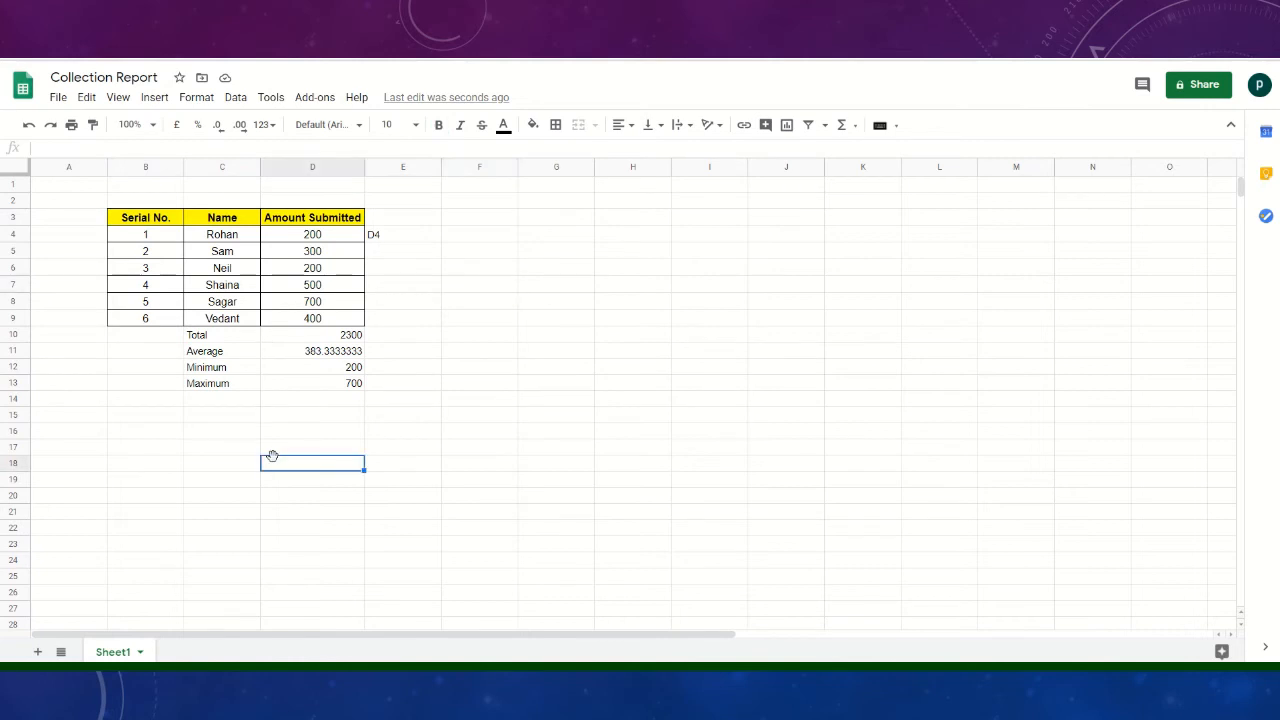
# - Add a new blank sheet to the spreadsheet and return to Sheet1
pyautogui.click(229, 290)
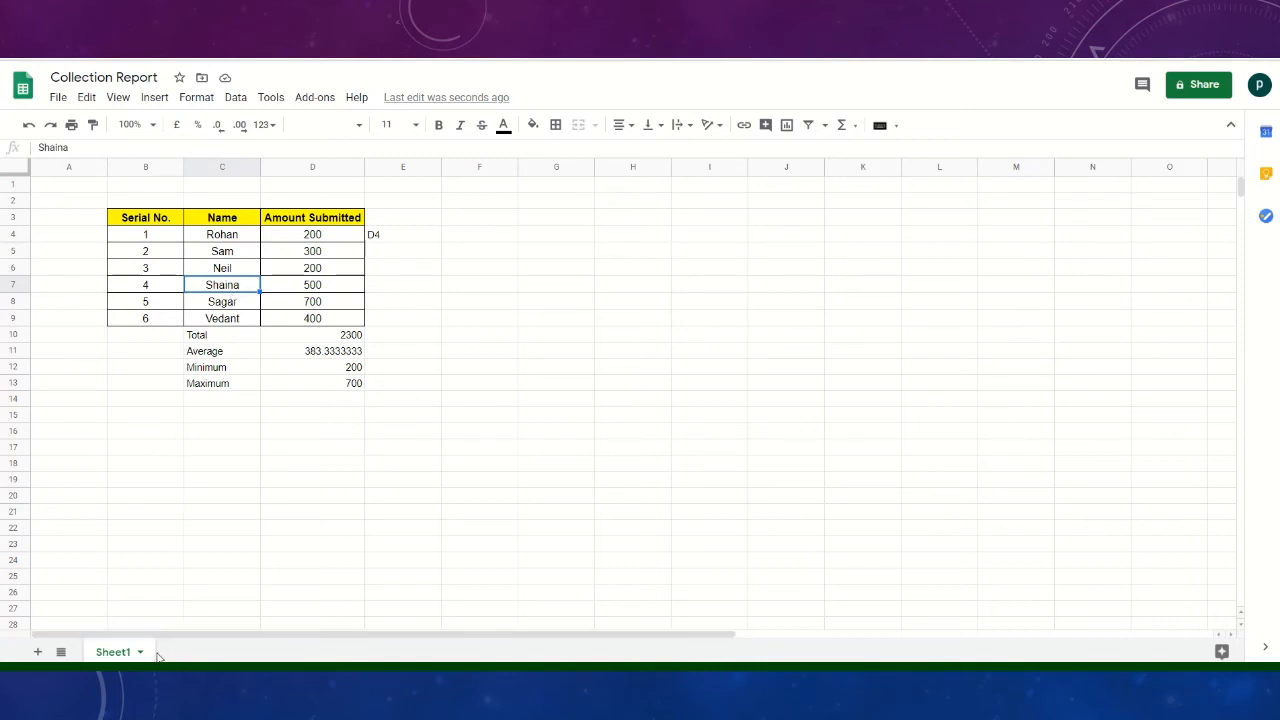
pyautogui.click(37, 652)
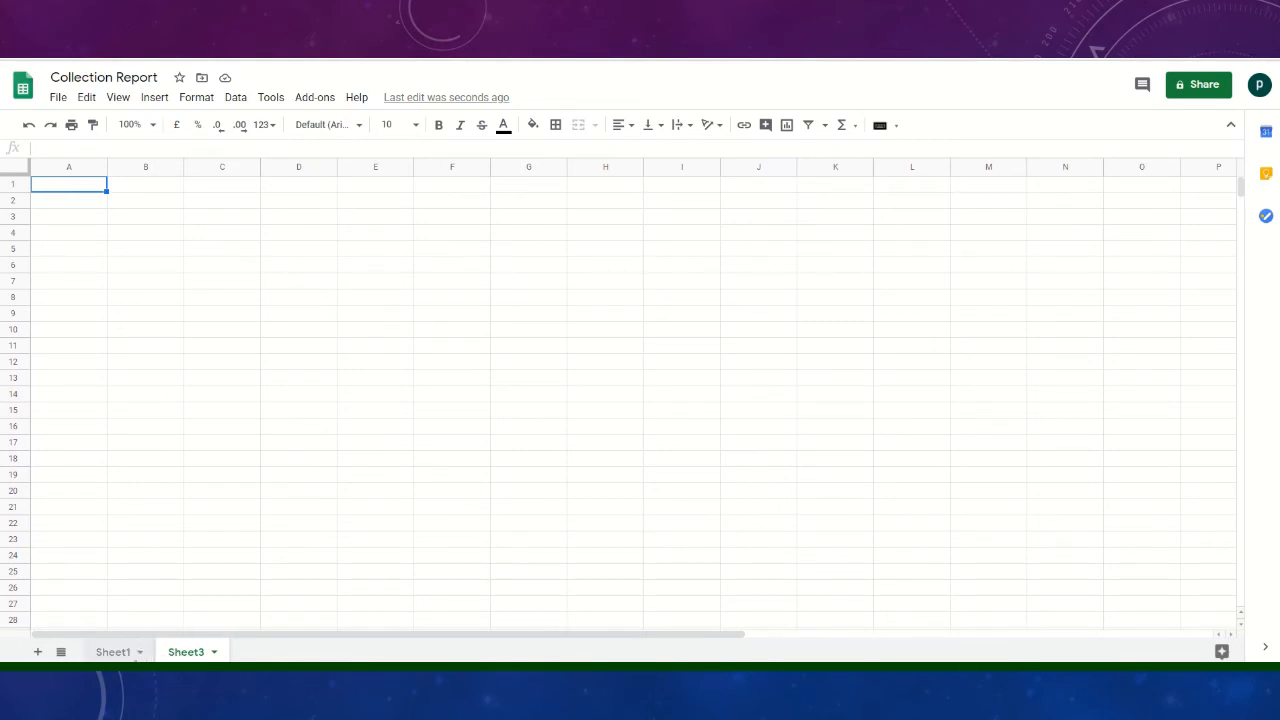
pyautogui.click(137, 652)
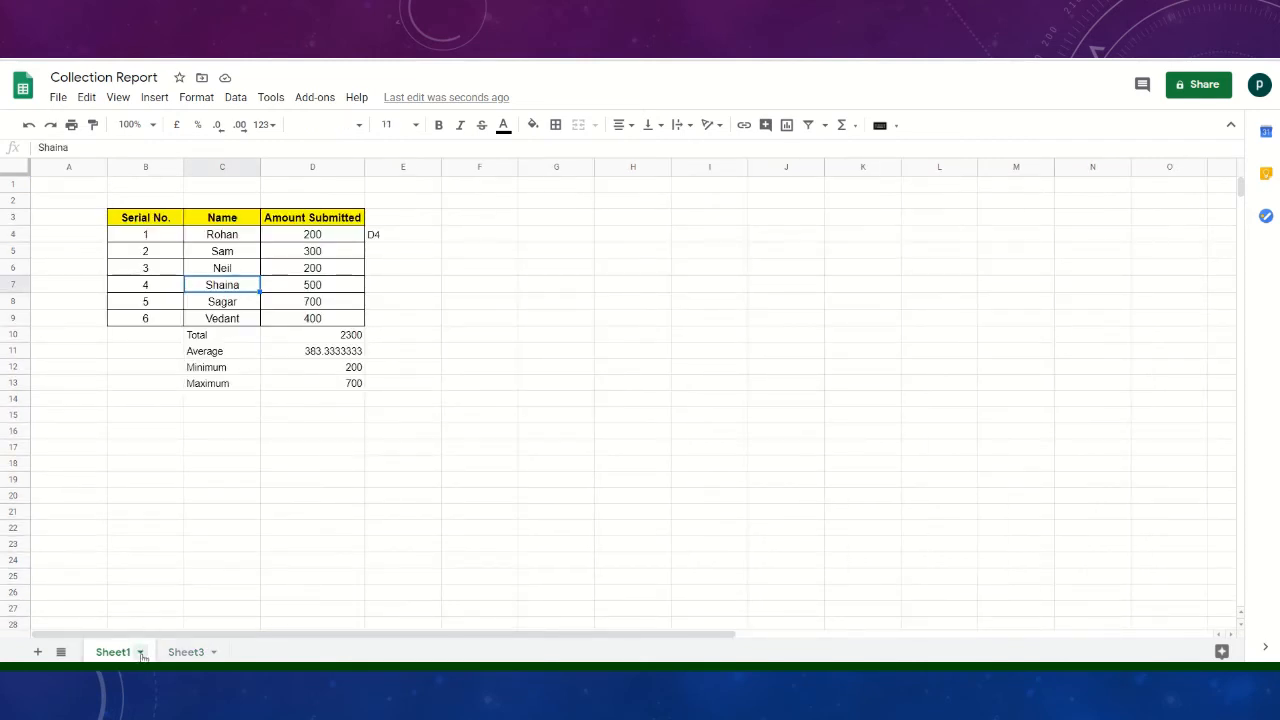
# - Rename Sheet1 as Section A
pyautogui.click(141, 652)
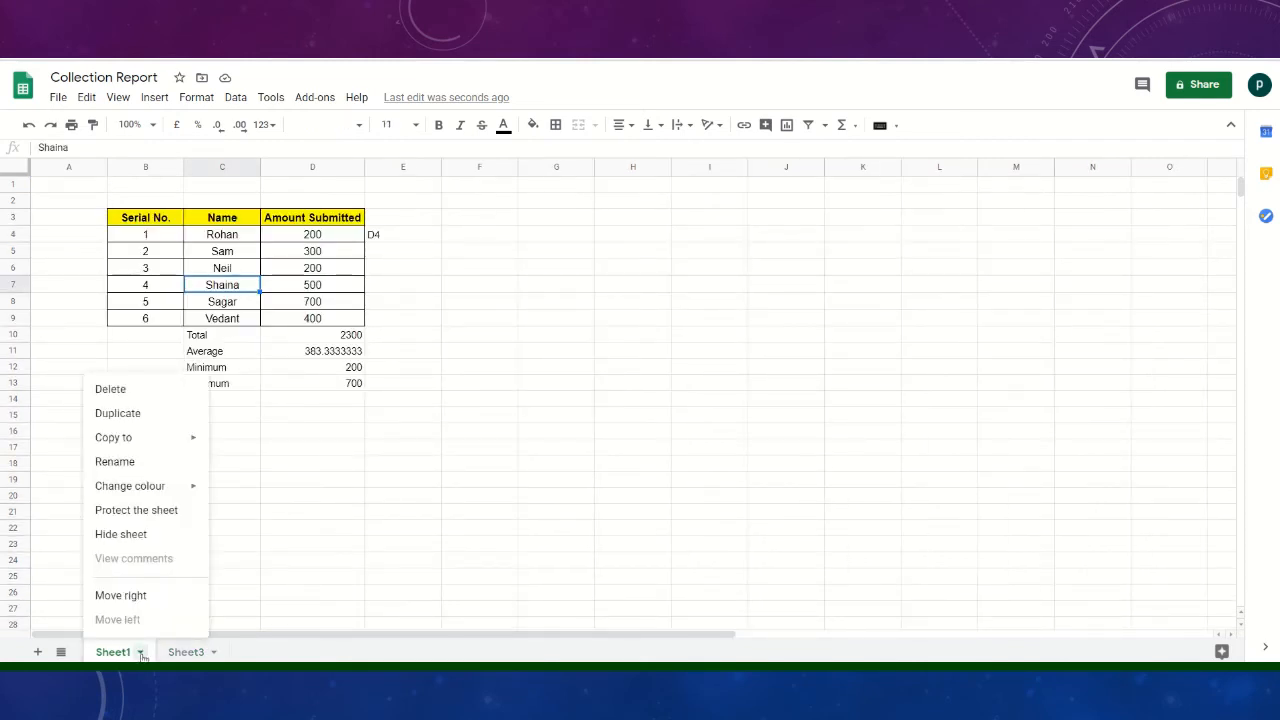
pyautogui.click(153, 462)
pyautogui.write('C:a')
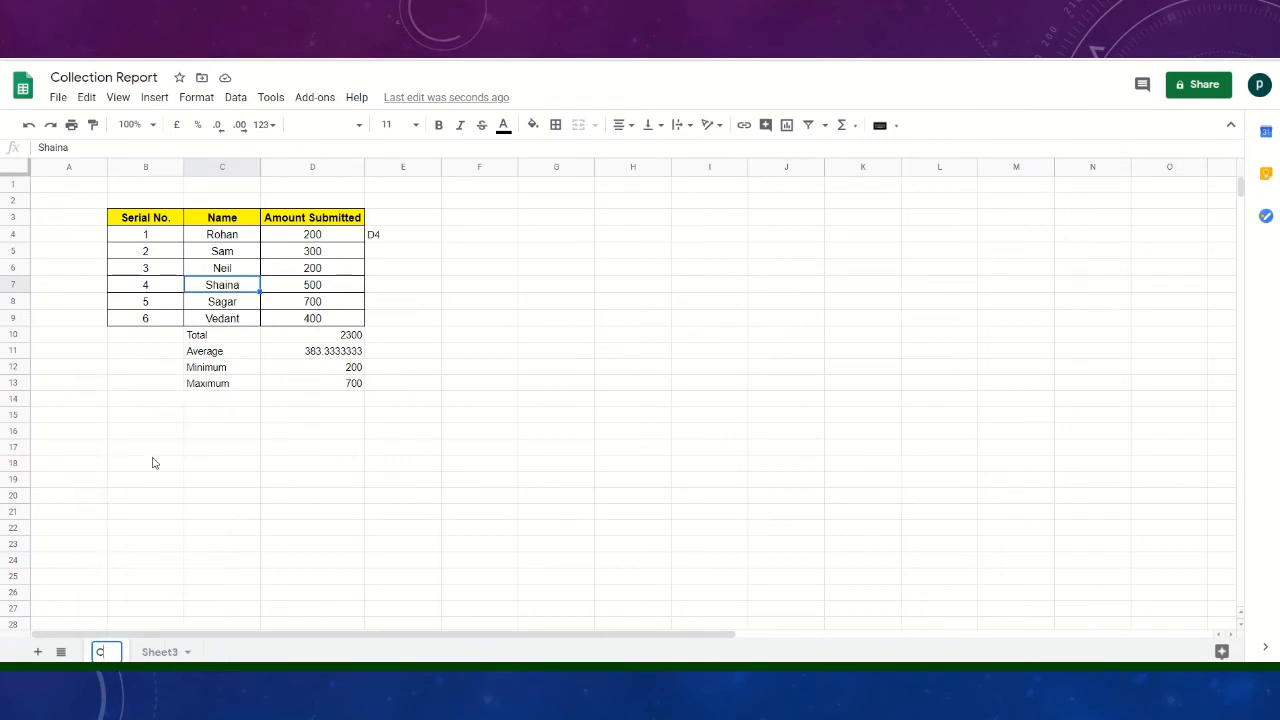
pyautogui.press('BackSpace')
pyautogui.press('BackSpace')
pyautogui.press('BackSpace')
pyautogui.write('Sec')
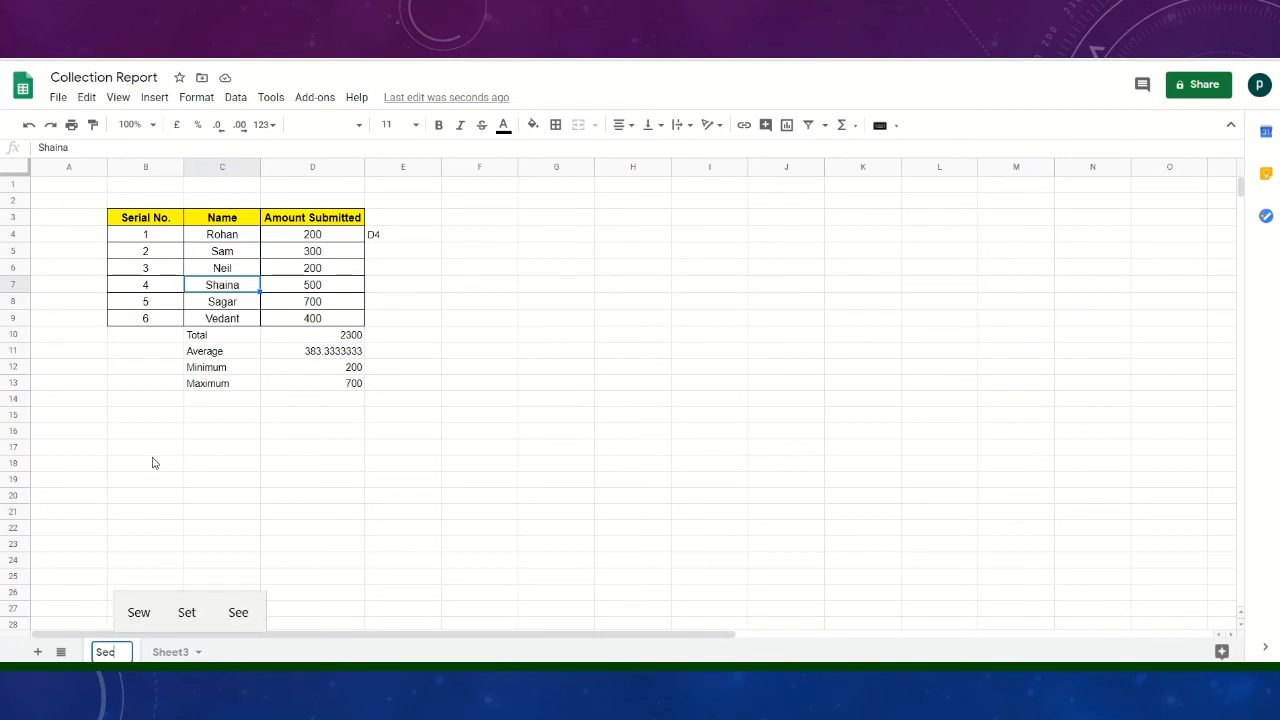
pyautogui.write('tion A')
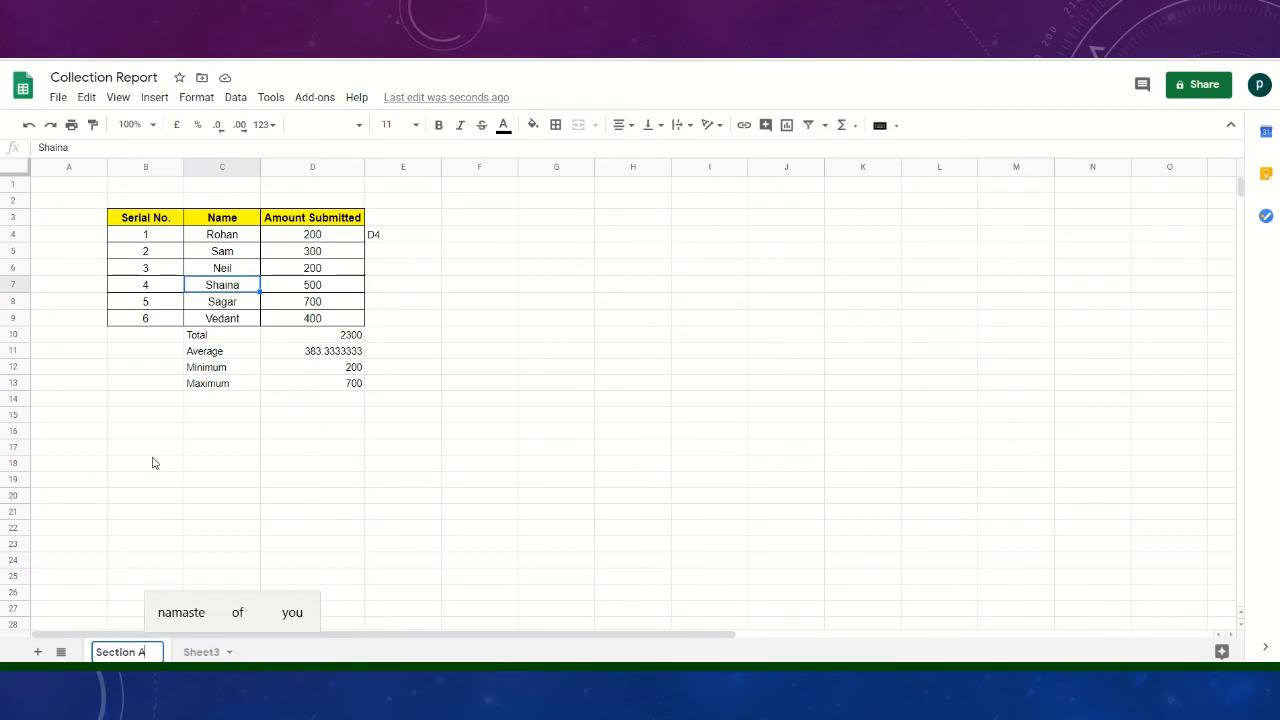
pyautogui.click(192, 497)
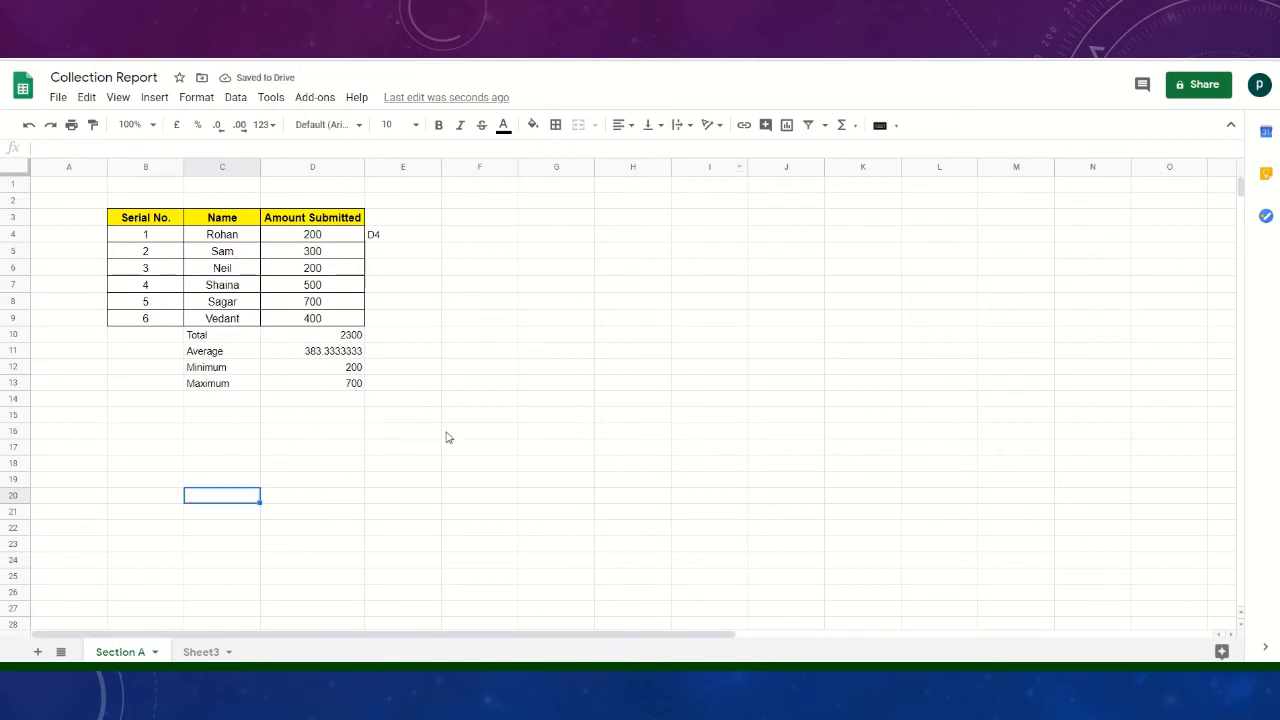
# - Clear the spreadsheet's title and enter Collection Report as its name again
pyautogui.click(100, 77)
pyautogui.moveTo(161, 77); pyautogui.dragTo(28, 82)
pyautogui.press('BackSpace')
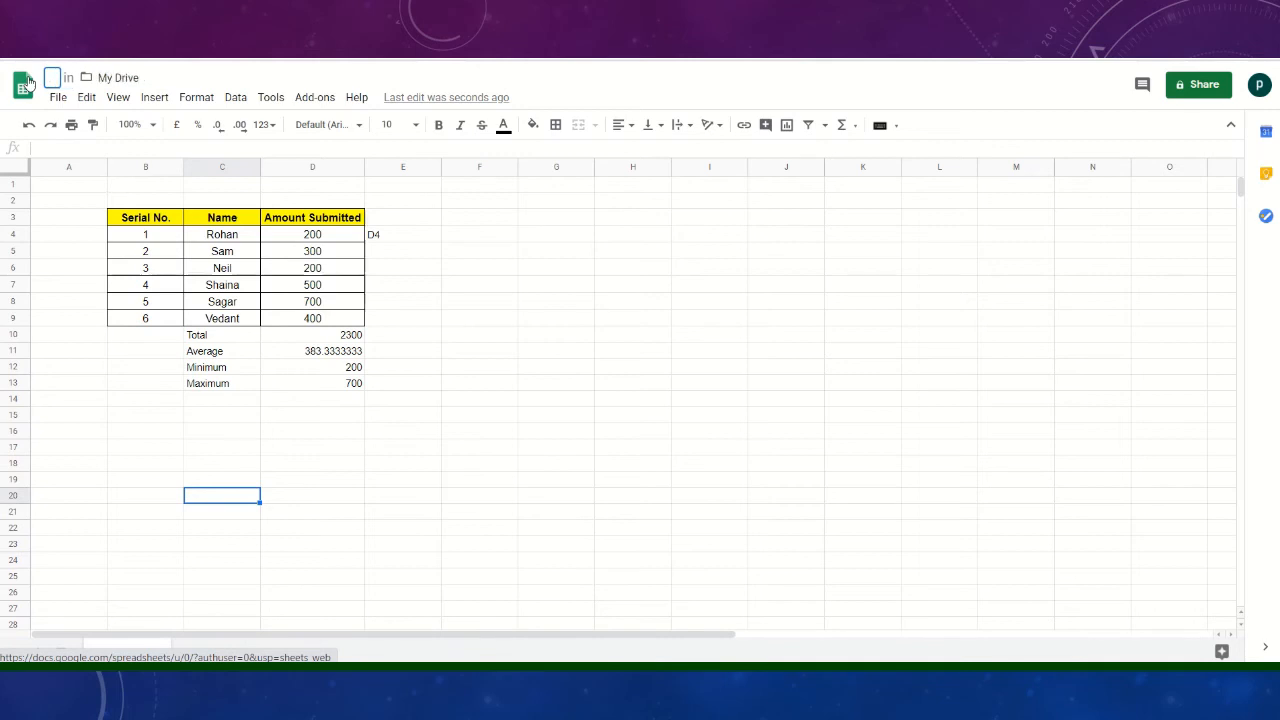
pyautogui.write('Collection Re')
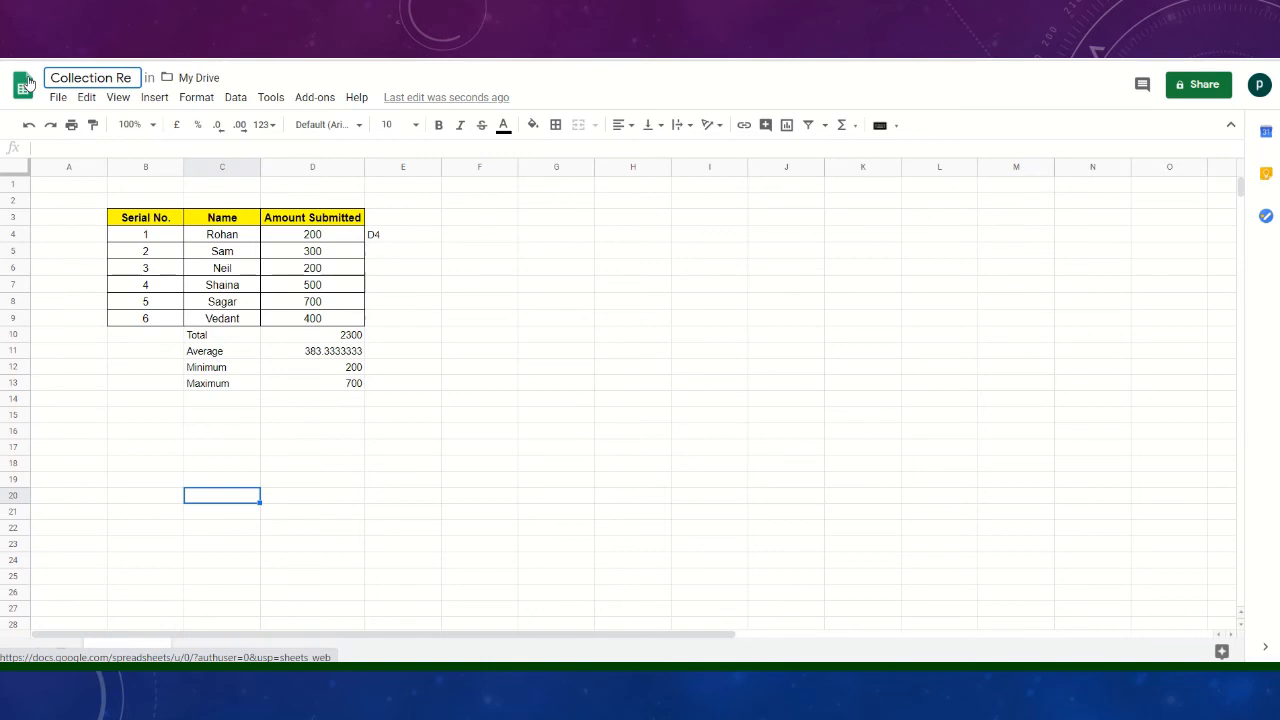
pyautogui.write('port')
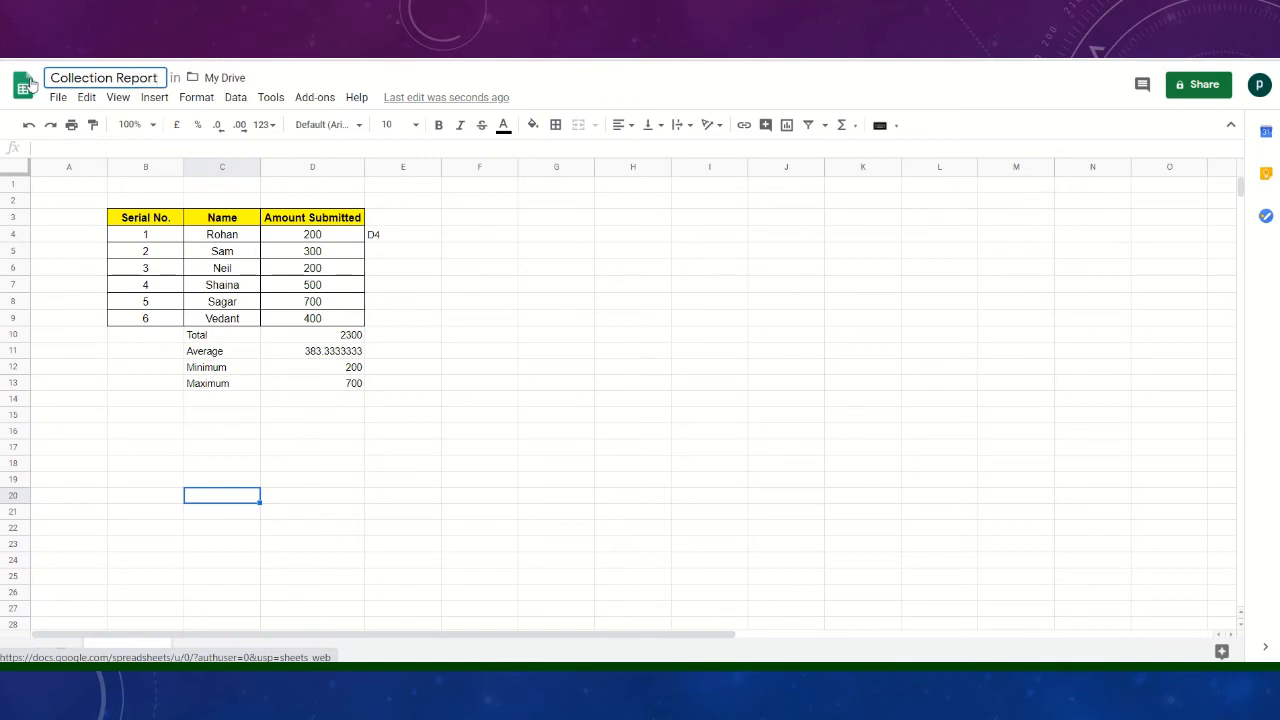
pyautogui.click(152, 369)
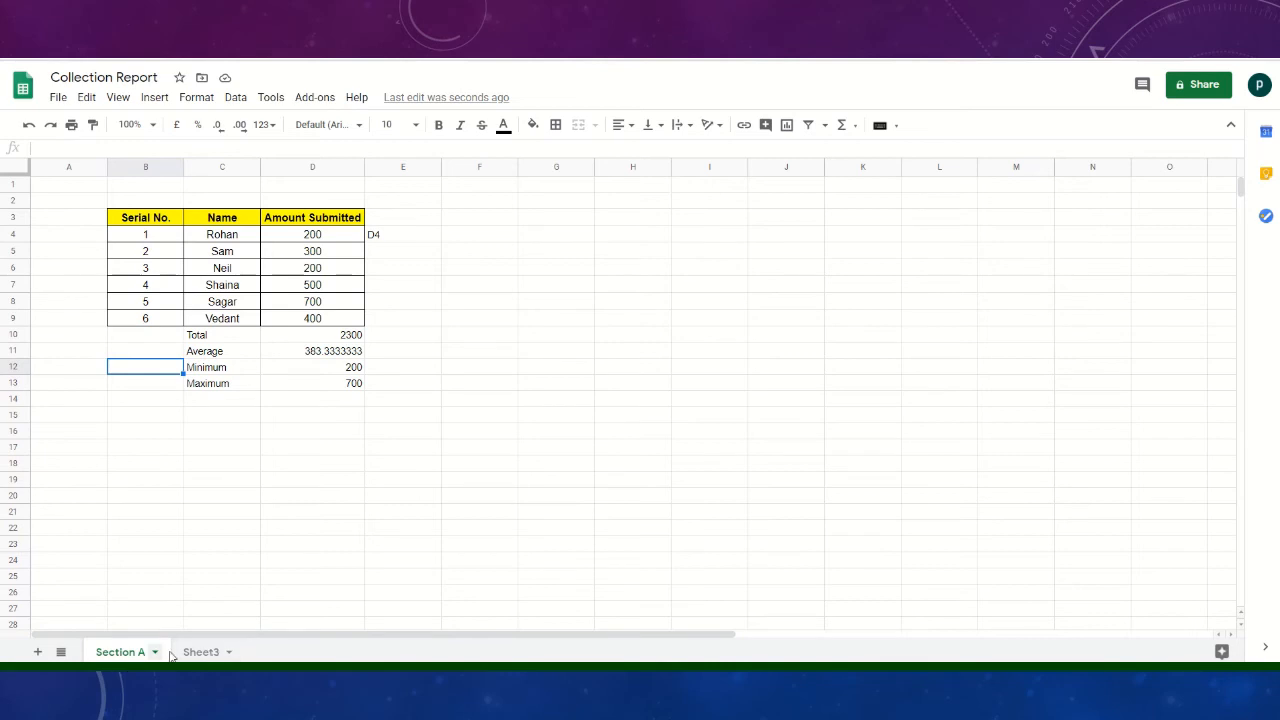
# - View the sheet options of Sheet3, including renaming, and return to the Section A sheet
pyautogui.click(231, 653)
pyautogui.click(231, 653)
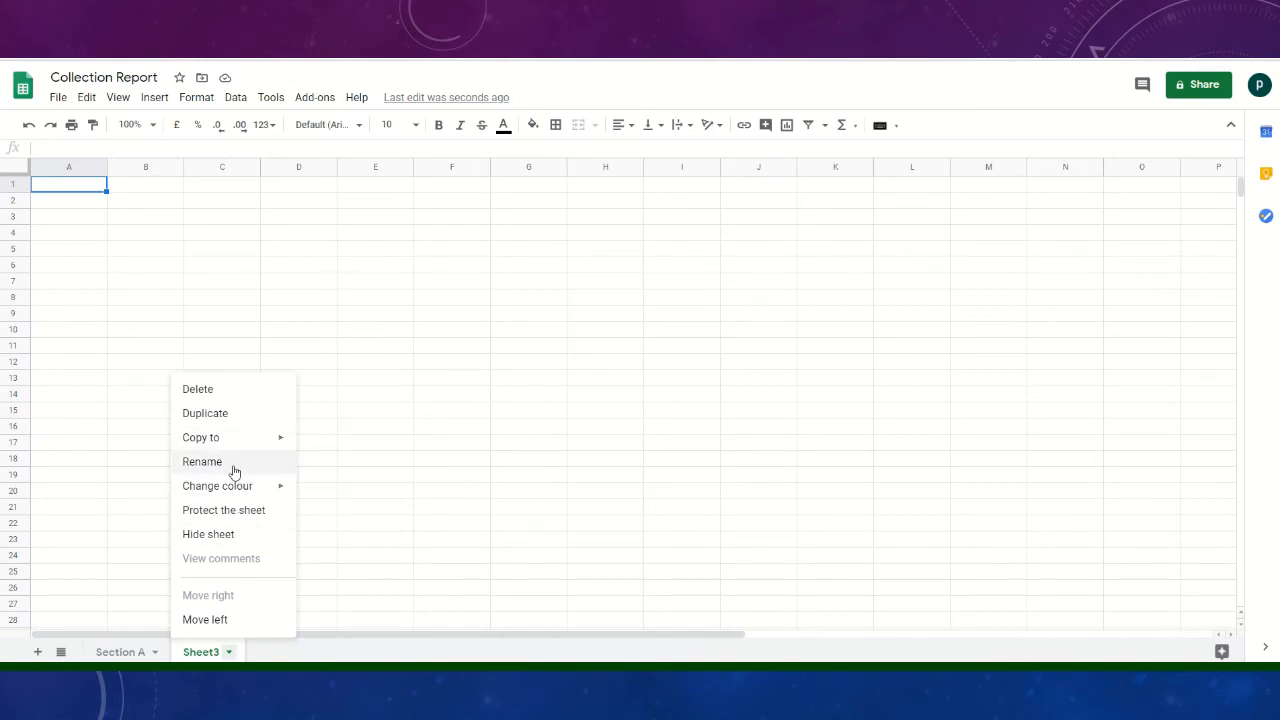
pyautogui.click(127, 652)
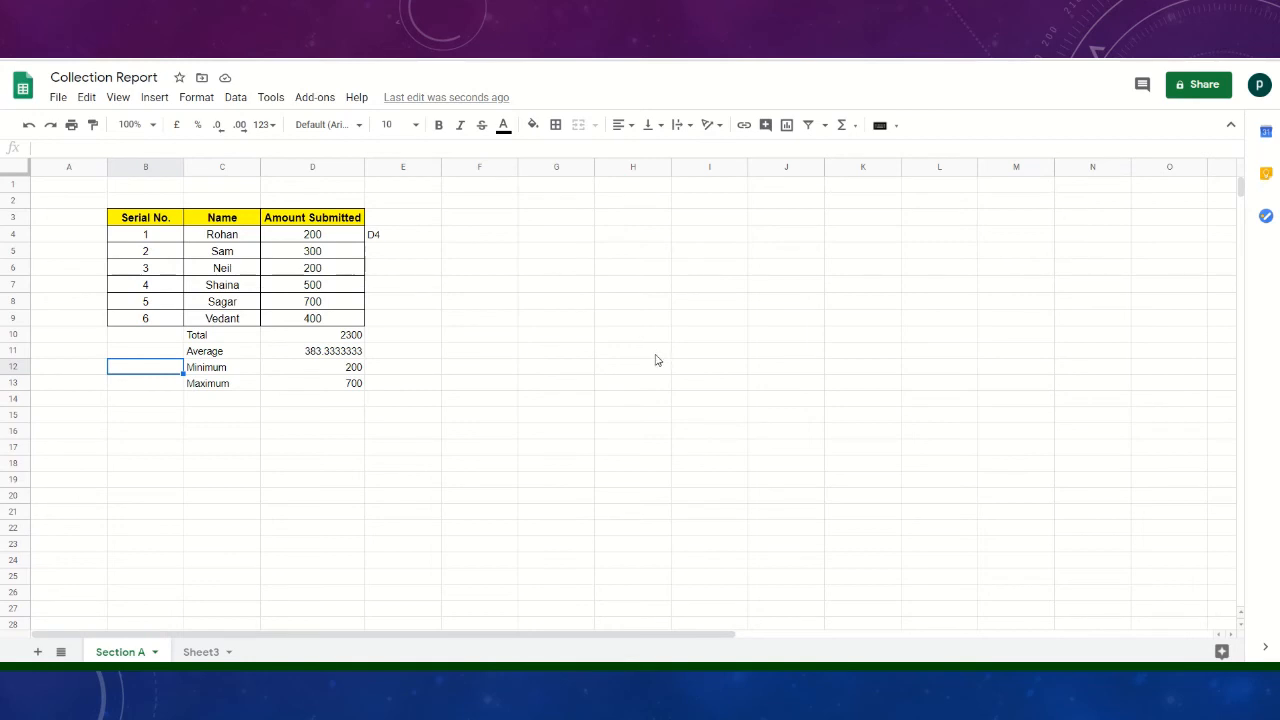
# - Enter a recipient for sharing the spreadsheet and view the available access roles, cancelling the invitation
pyautogui.click(1194, 88)
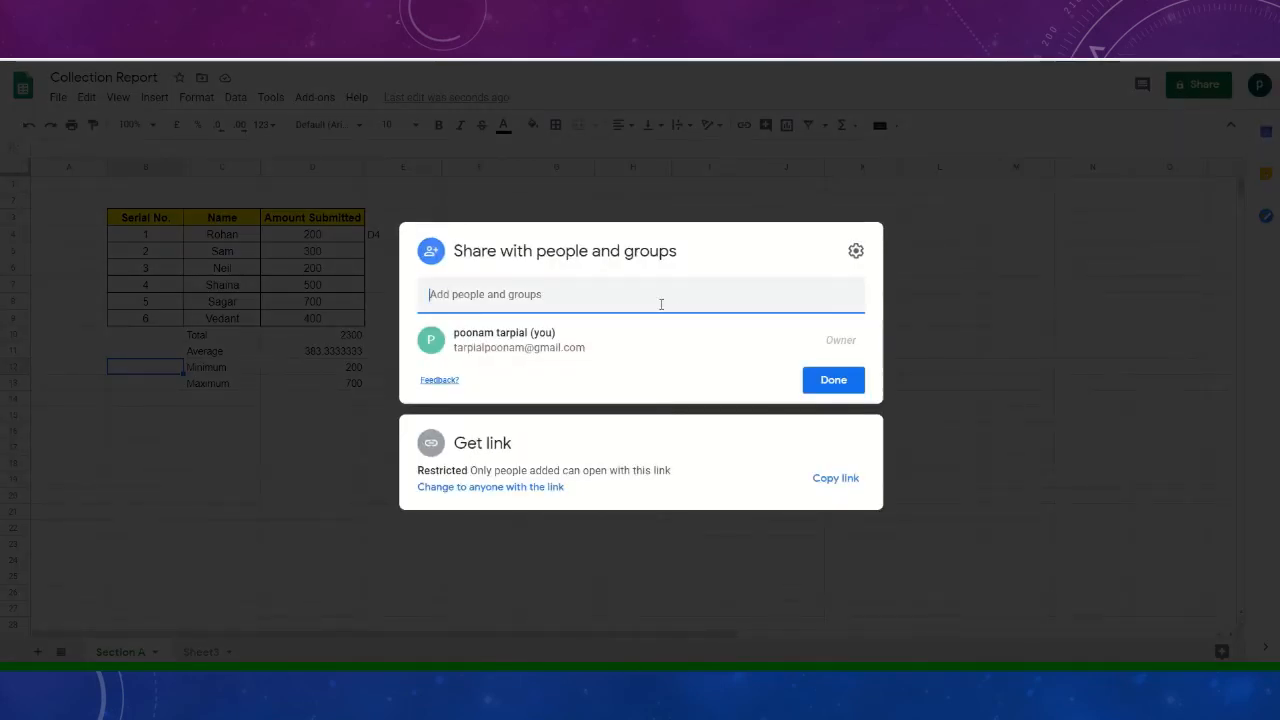
pyautogui.hotkey('ctrl', 'v')
pyautogui.click(651, 333)
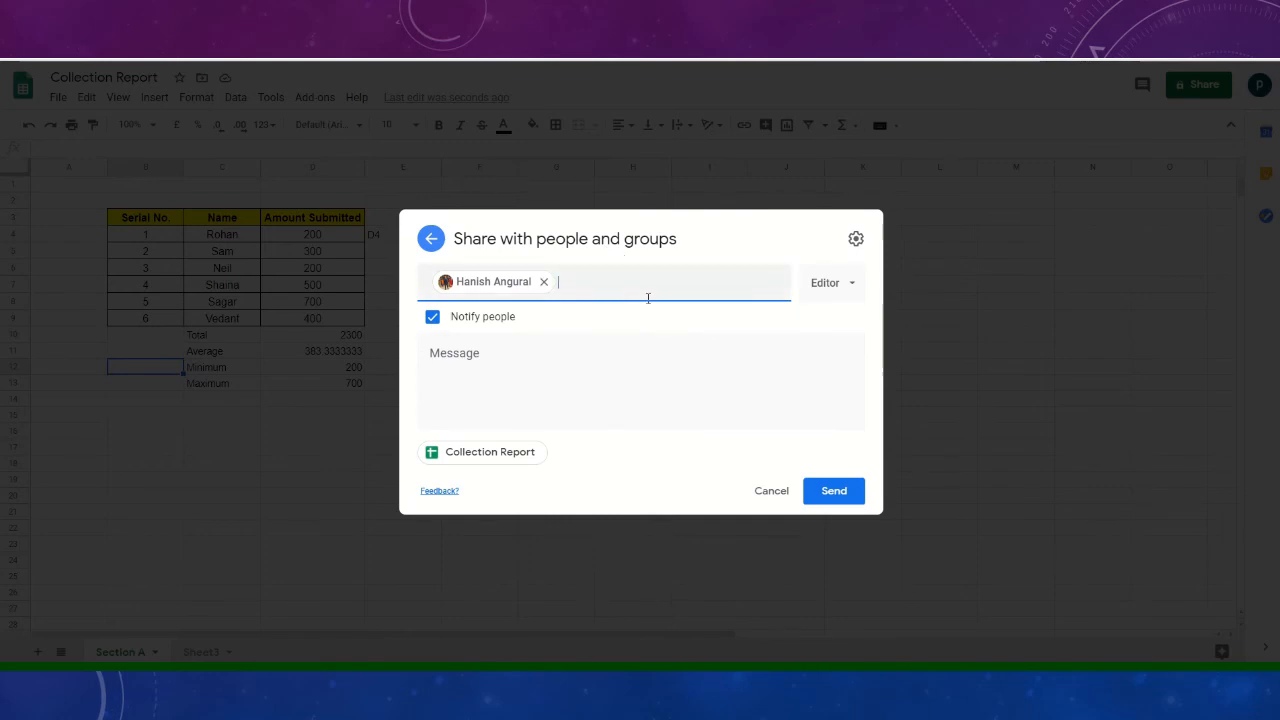
pyautogui.click(853, 286)
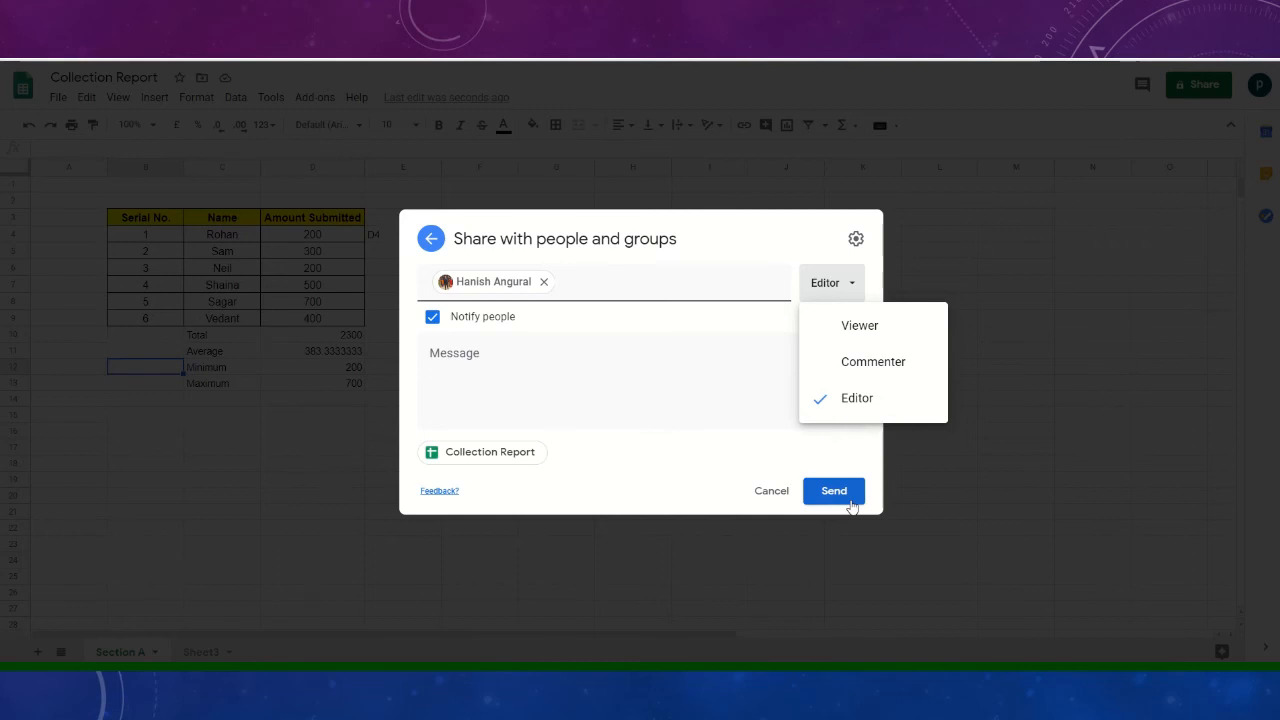
pyautogui.click(765, 492)
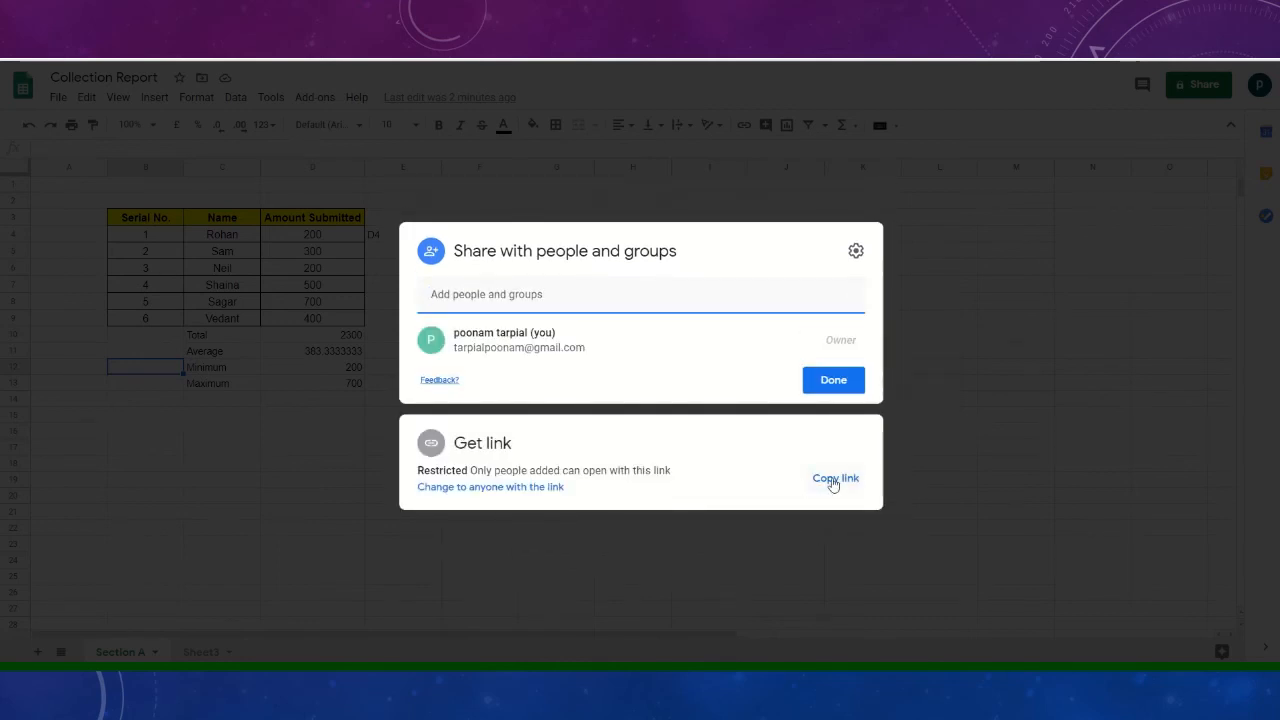
# - Leave the sharing dialog and view the alignment, fill colour and text colour options for the table range B3:D9
pyautogui.click(968, 398)
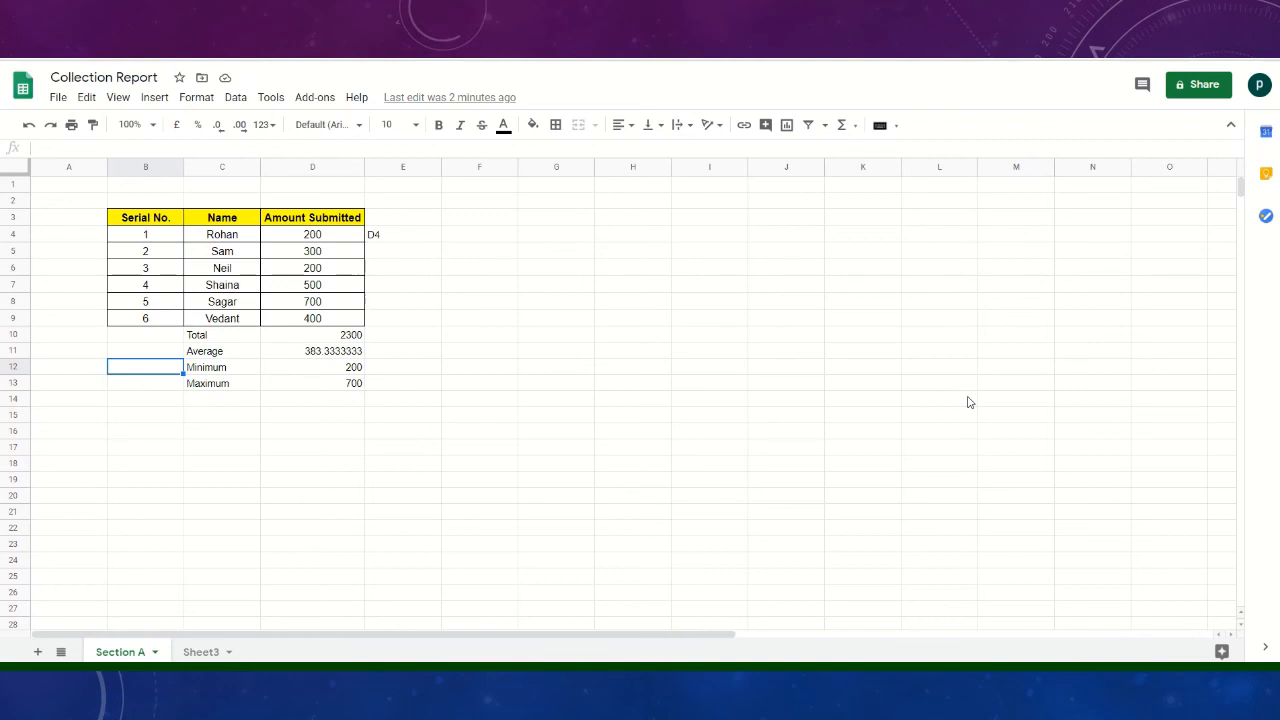
pyautogui.click(163, 227)
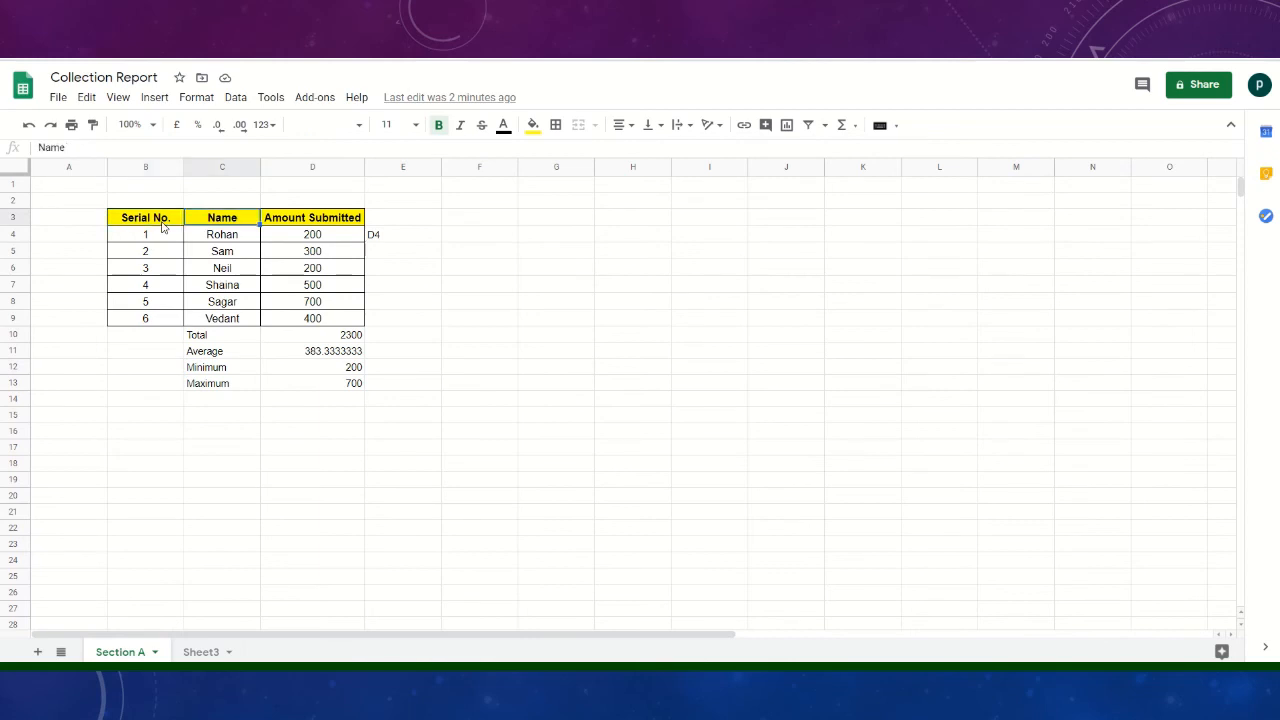
pyautogui.hotkey('shift', 'Right')
pyautogui.hotkey('shift', 'Right')
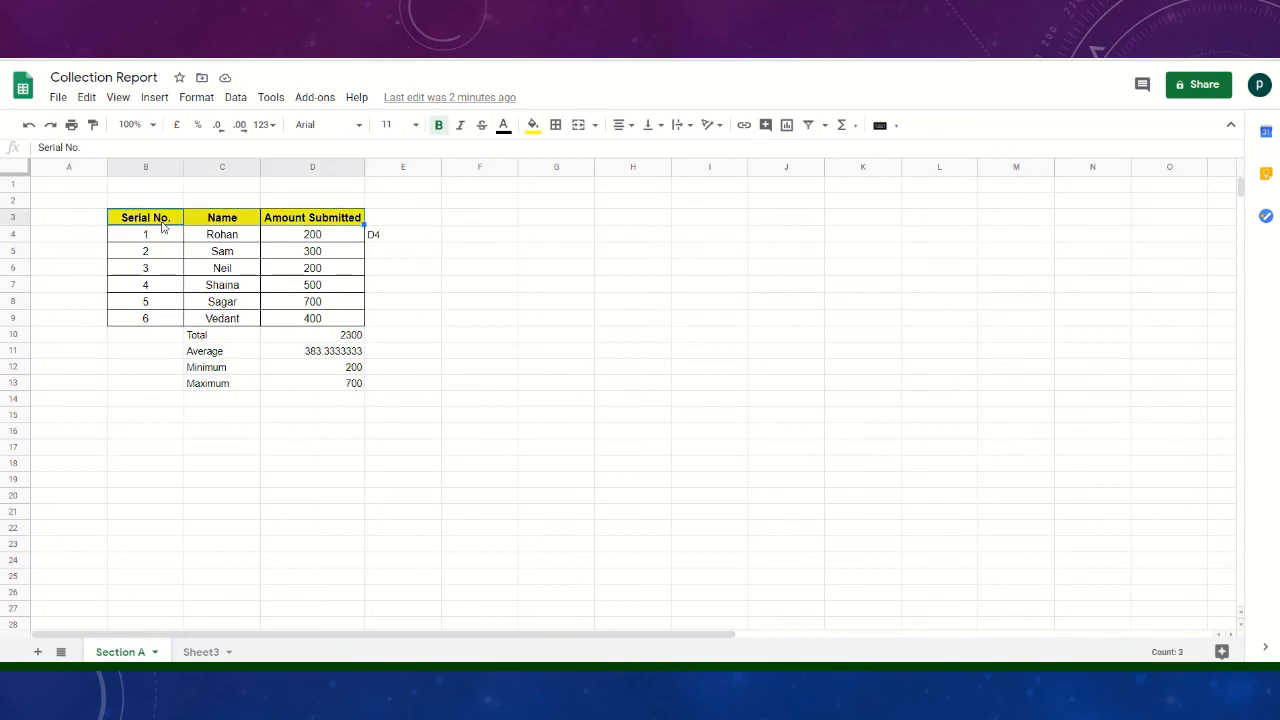
pyautogui.hotkey('shift', 'Down')
pyautogui.hotkey('shift', 'Down')
pyautogui.hotkey('shift', 'Down')
pyautogui.hotkey('shift', 'Down')
pyautogui.hotkey('shift', 'Down')
pyautogui.hotkey('shift', 'Down')
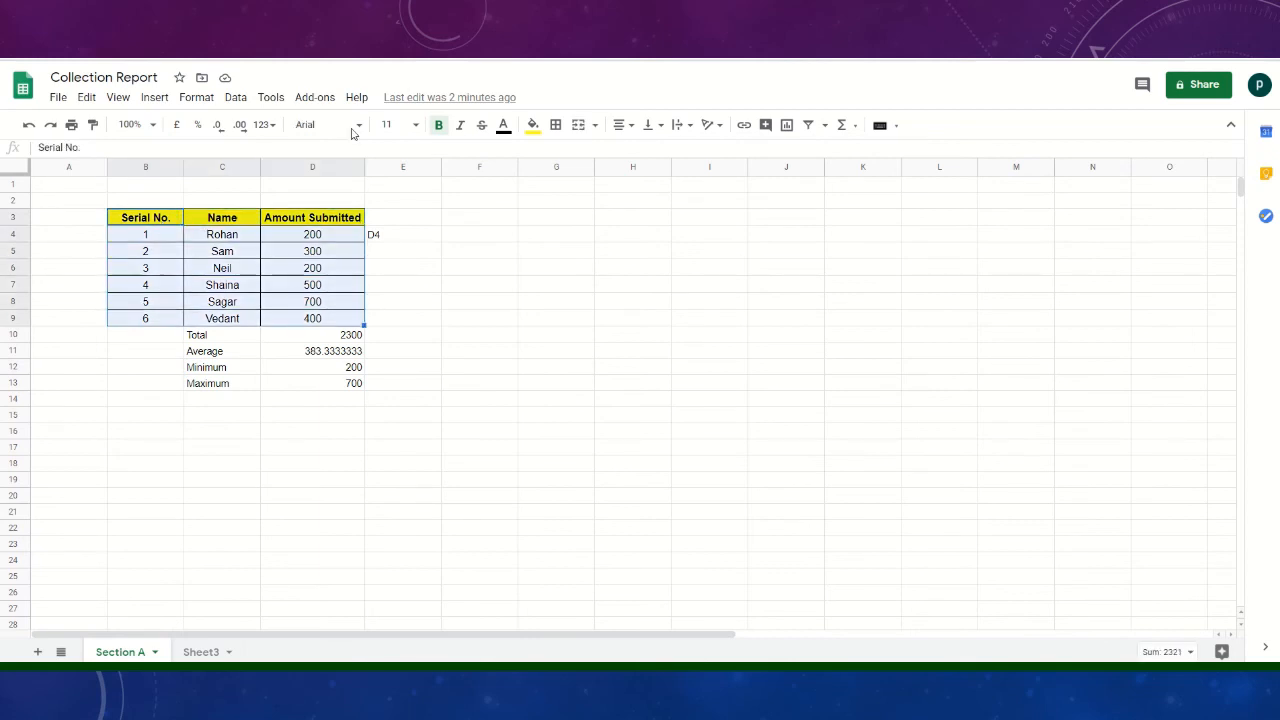
pyautogui.click(633, 128)
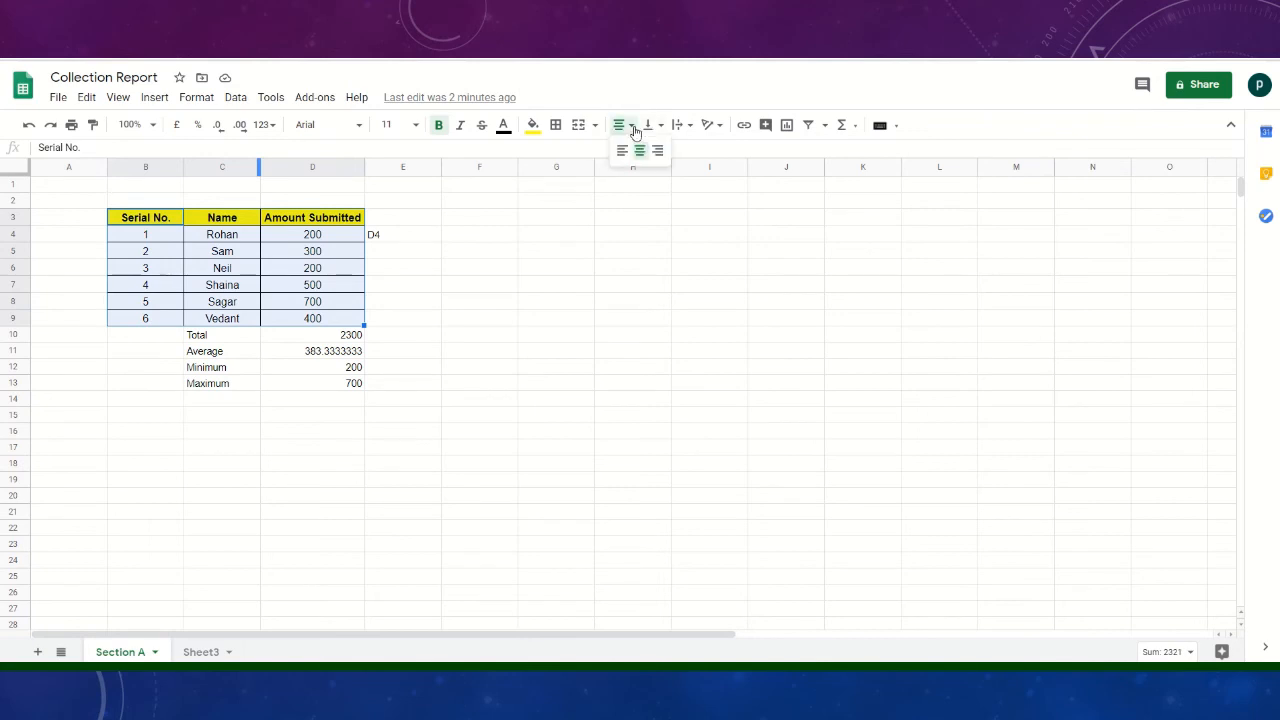
pyautogui.click(535, 128)
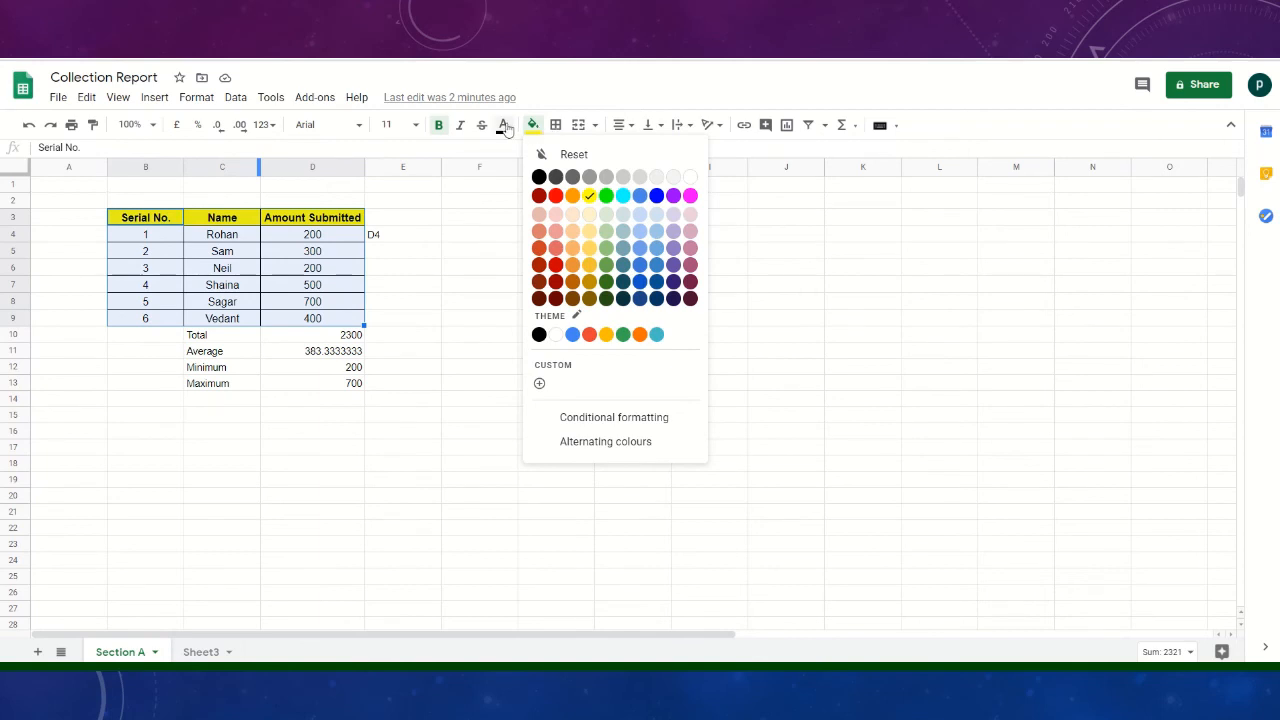
pyautogui.click(505, 127)
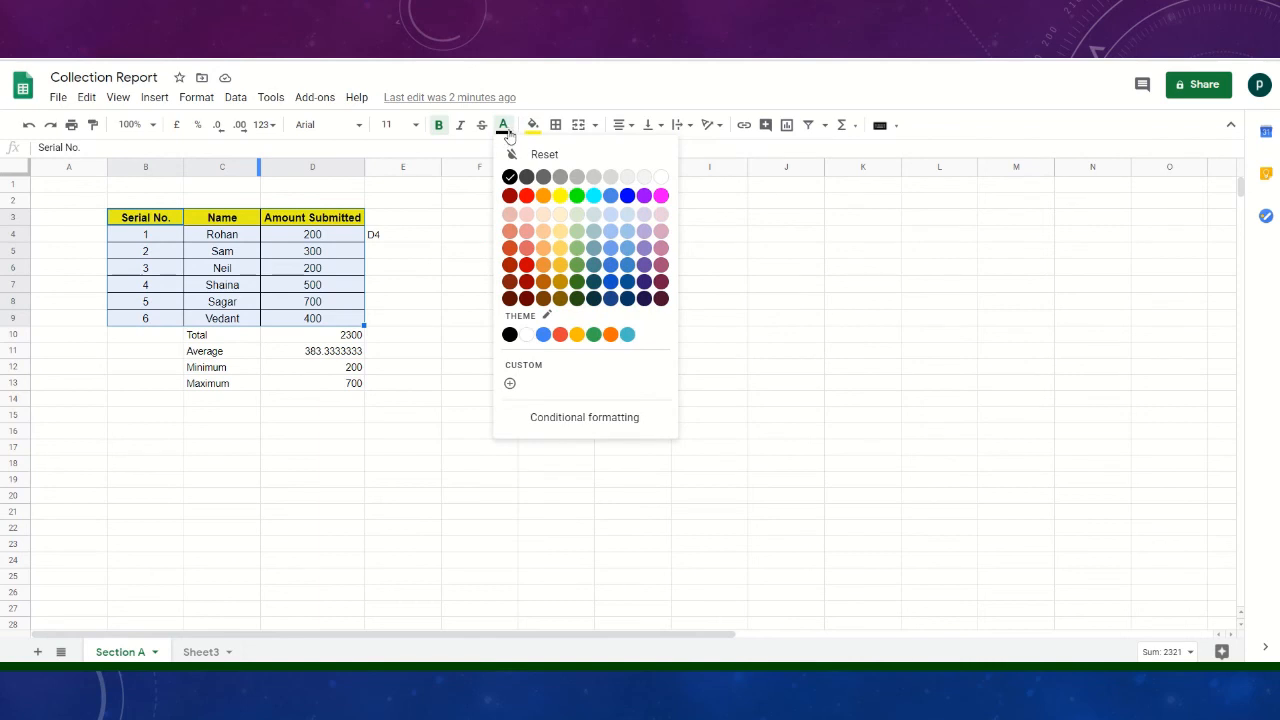
pyautogui.click(318, 218)
pyautogui.press('Left')
pyautogui.press('Left')
pyautogui.press('Left')
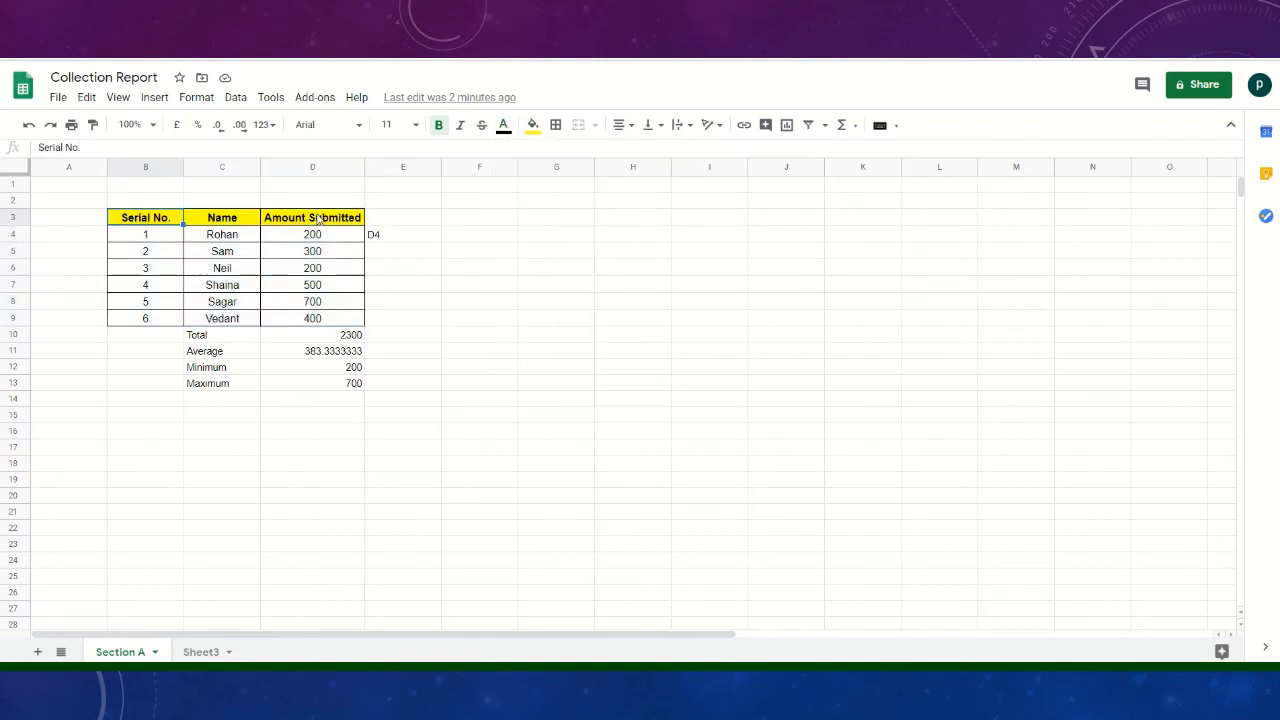
pyautogui.press('Right')
pyautogui.hotkey('shift', 'Right')
pyautogui.hotkey('shift', 'Right')
pyautogui.hotkey('shift', 'Right')
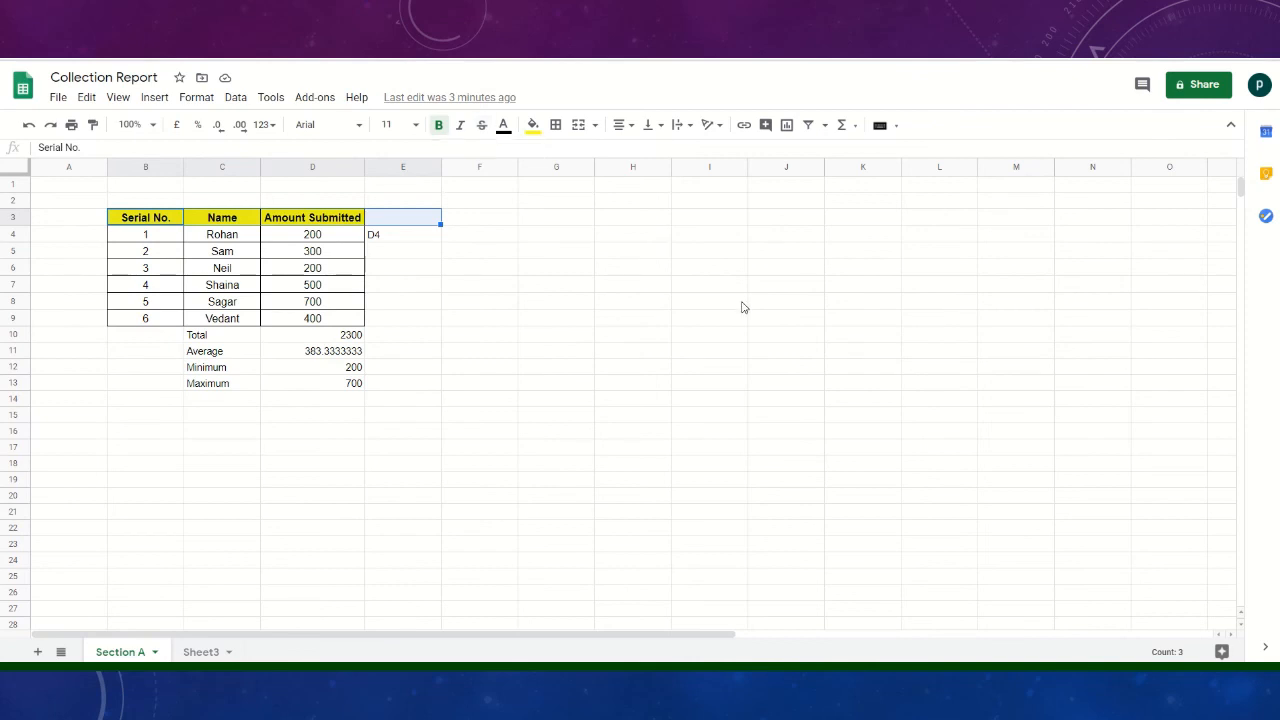
# - Add the comment "Amount was 300" to cell D4 in the Amount Submitted column
pyautogui.click(348, 257)
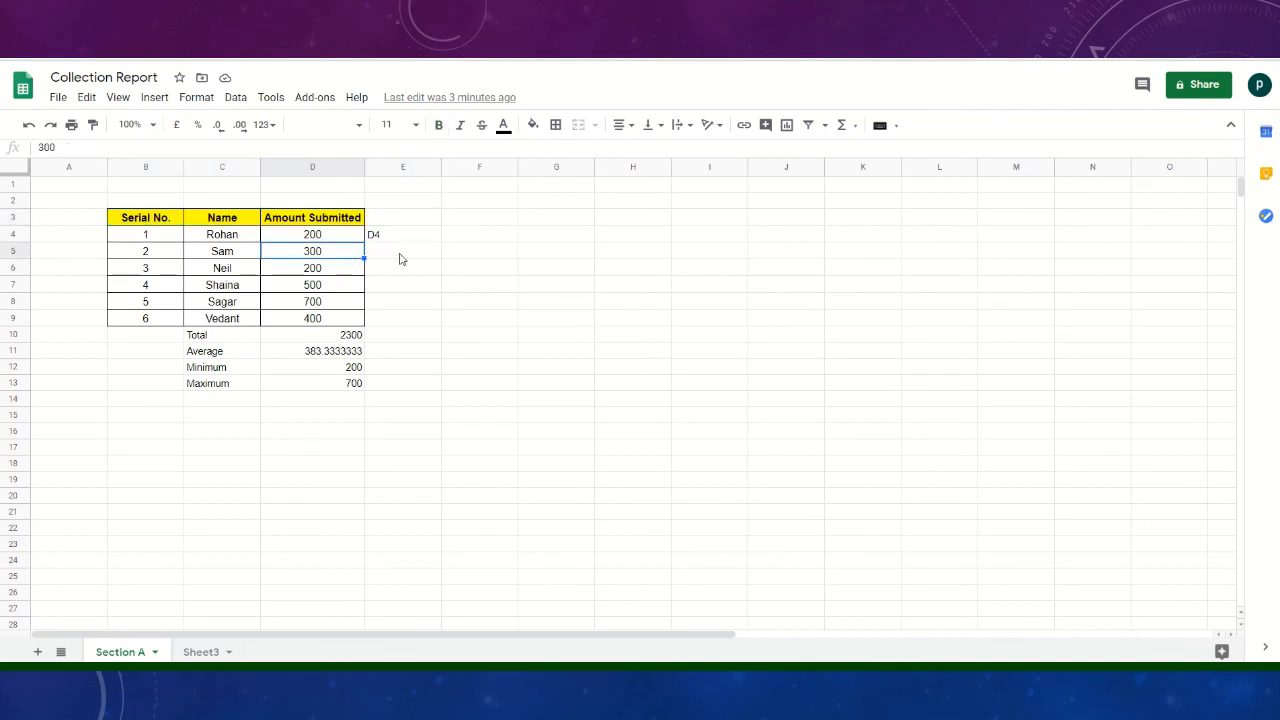
pyautogui.click(326, 238)
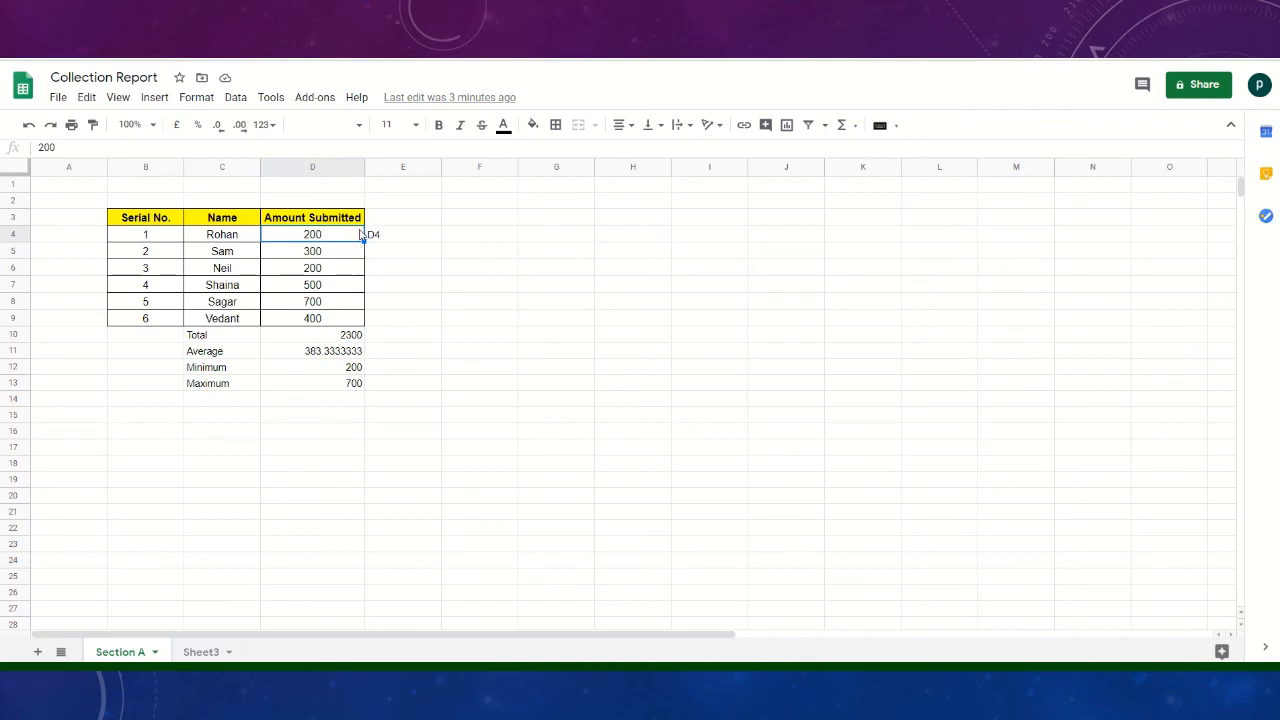
pyautogui.click(769, 132)
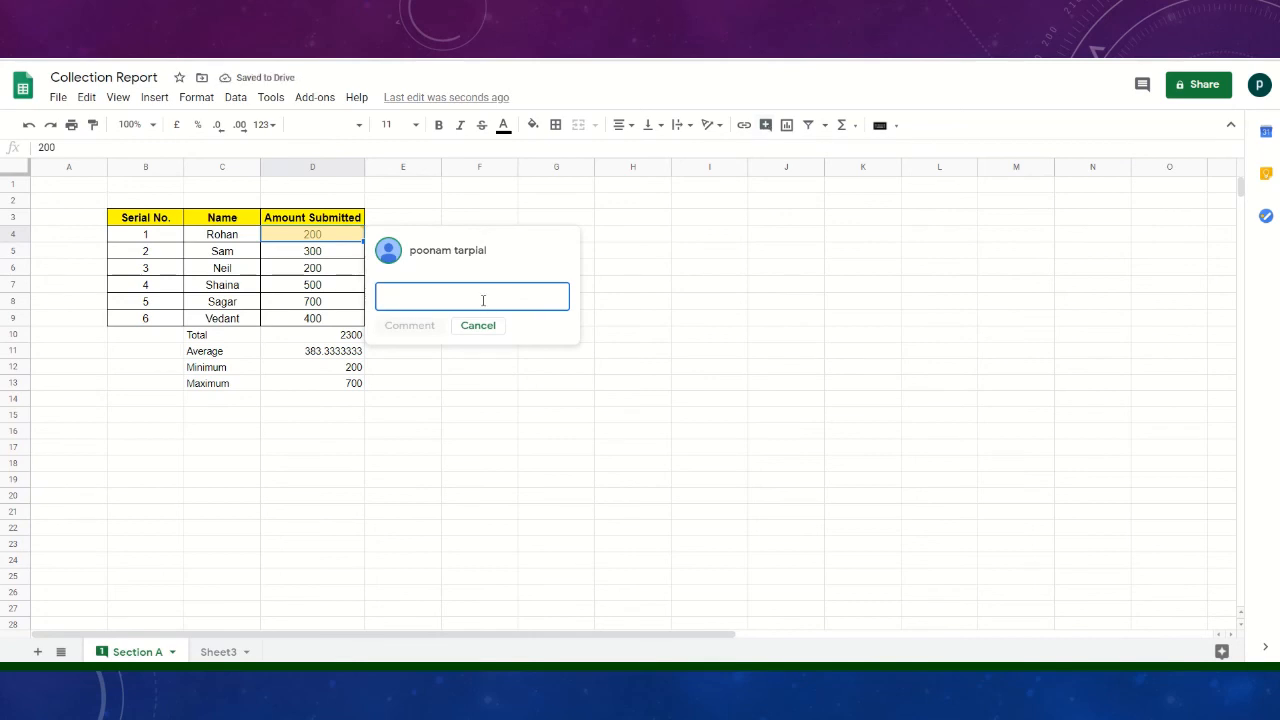
pyautogui.write('Amoun')
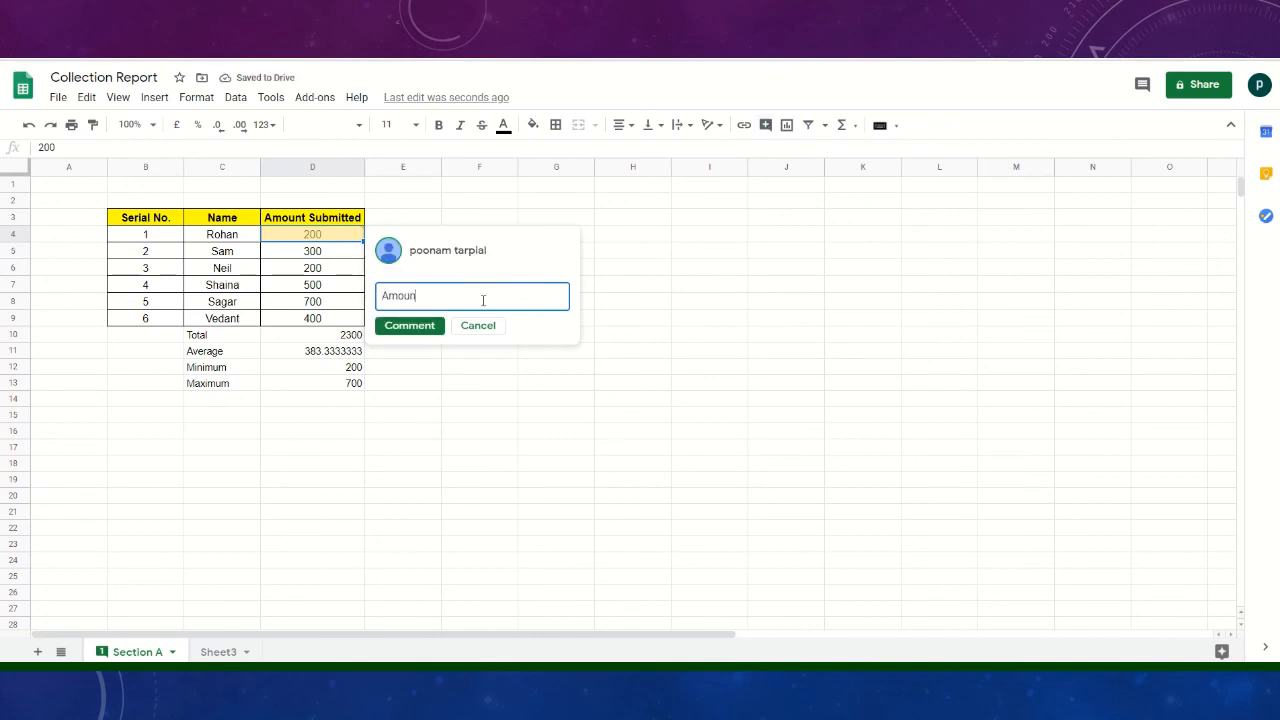
pyautogui.write('t was 300')
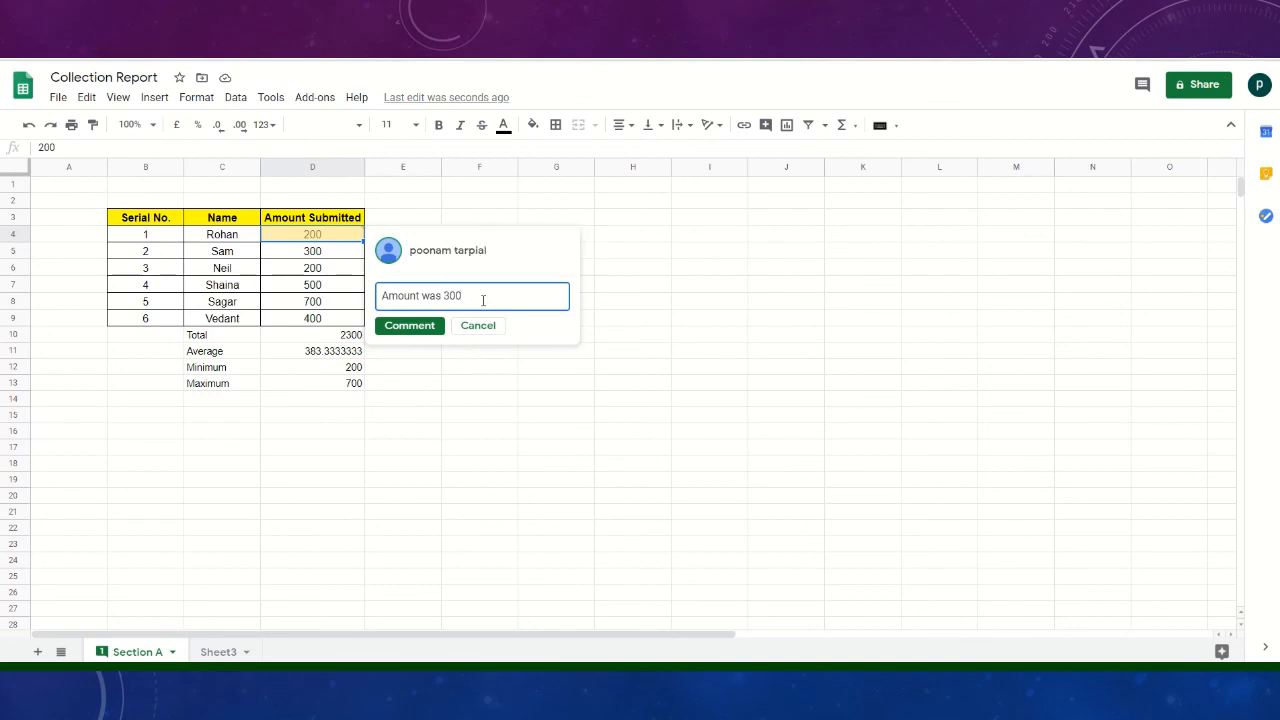
pyautogui.click(420, 326)
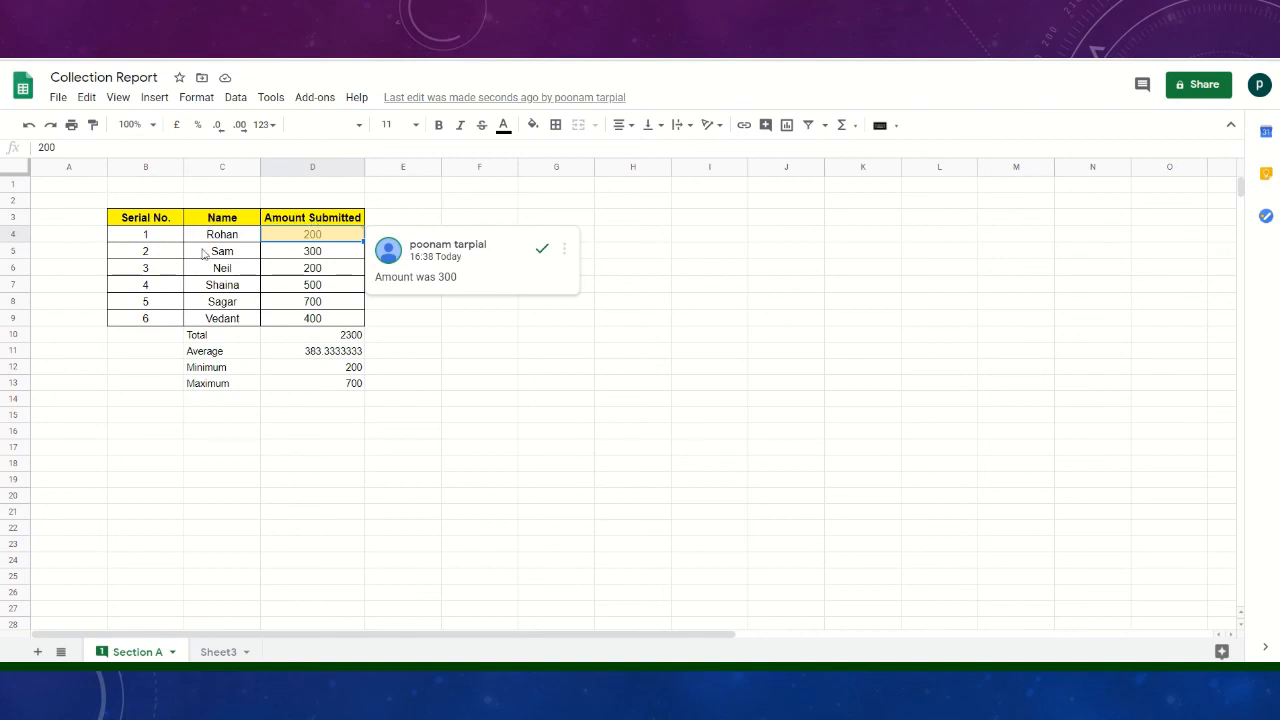
pyautogui.click(237, 340)
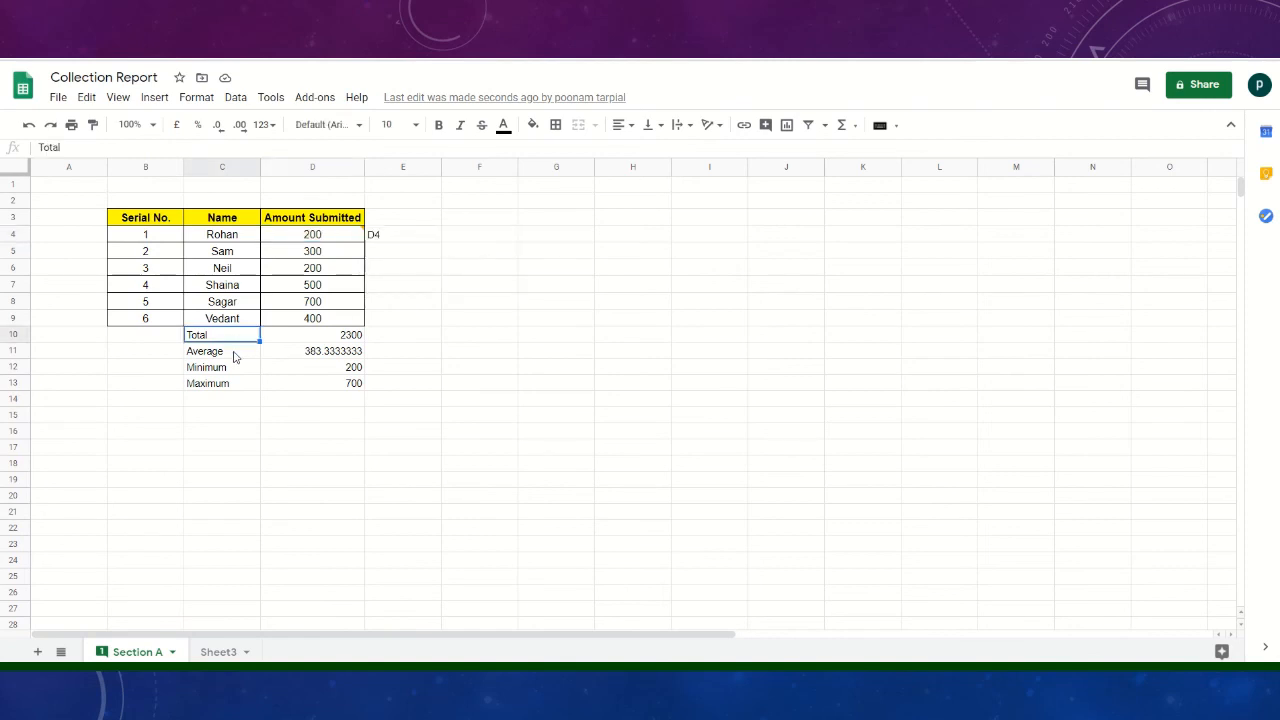
pyautogui.click(235, 357)
pyautogui.click(236, 370)
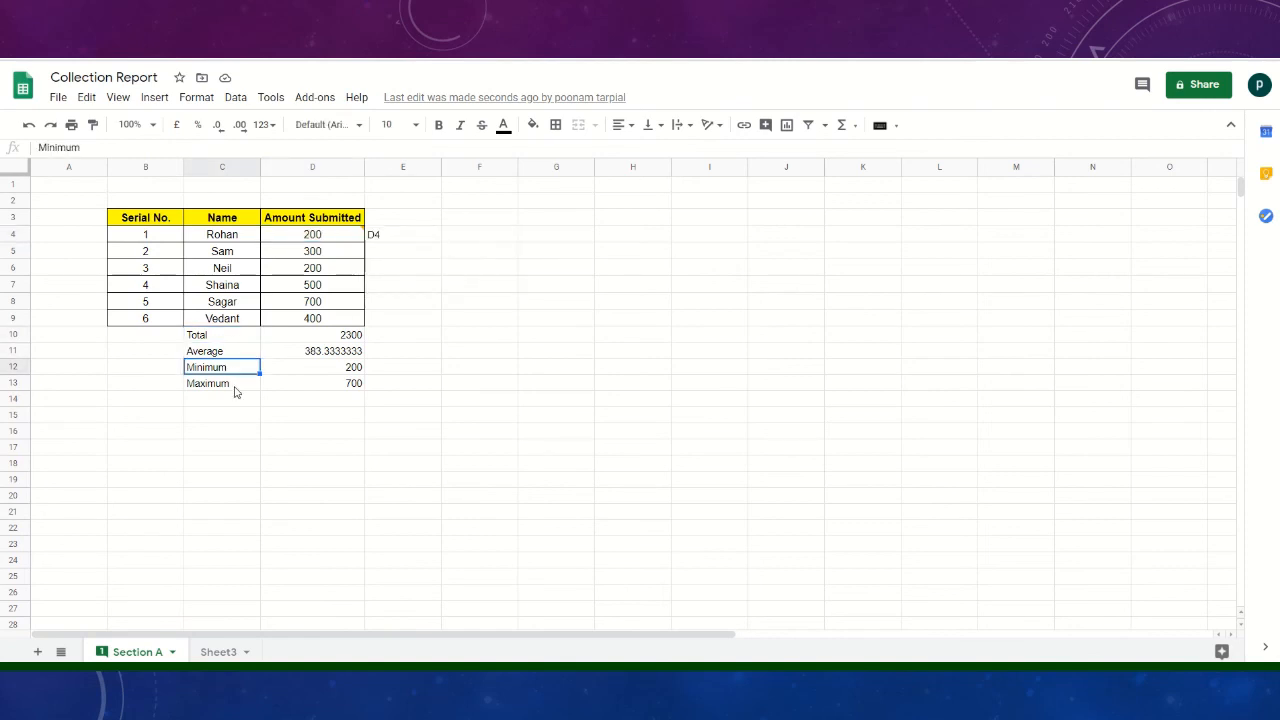
pyautogui.click(236, 388)
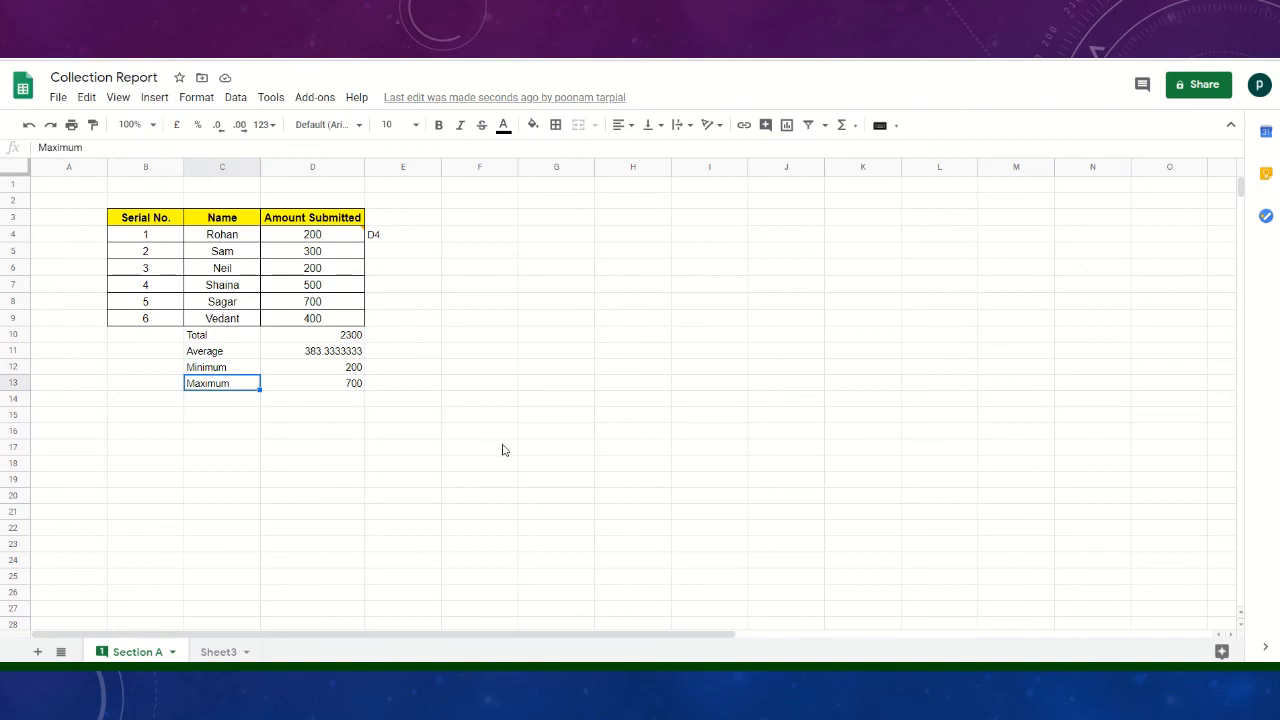